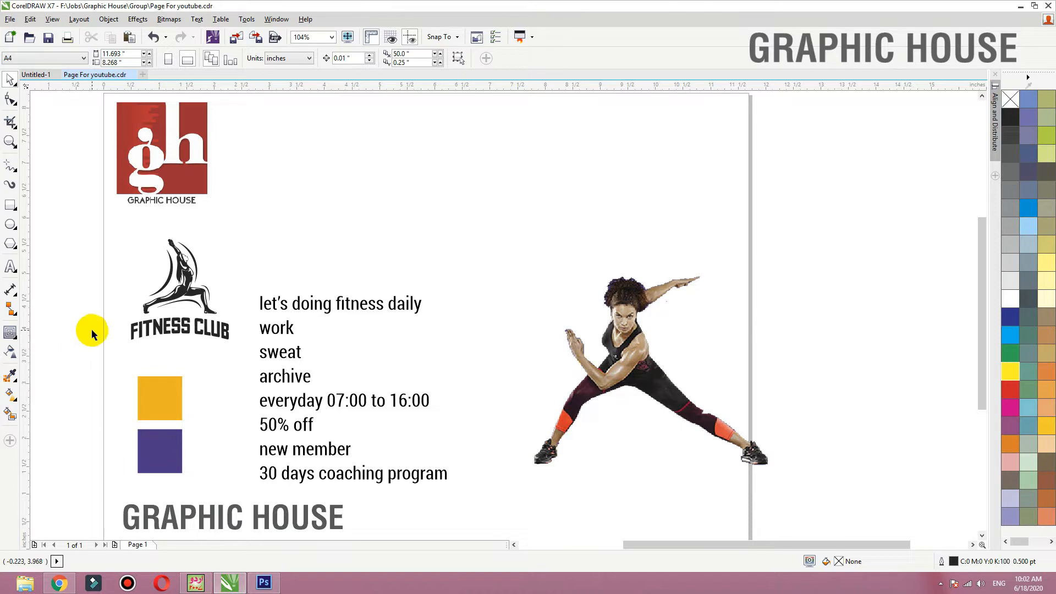
Step: Move the text block and the woman photo off the page into the empty area on its right
click(636, 370)
scroll(303, 343, down, 2)
key(F2)
drag(728, 202, 203, 456)
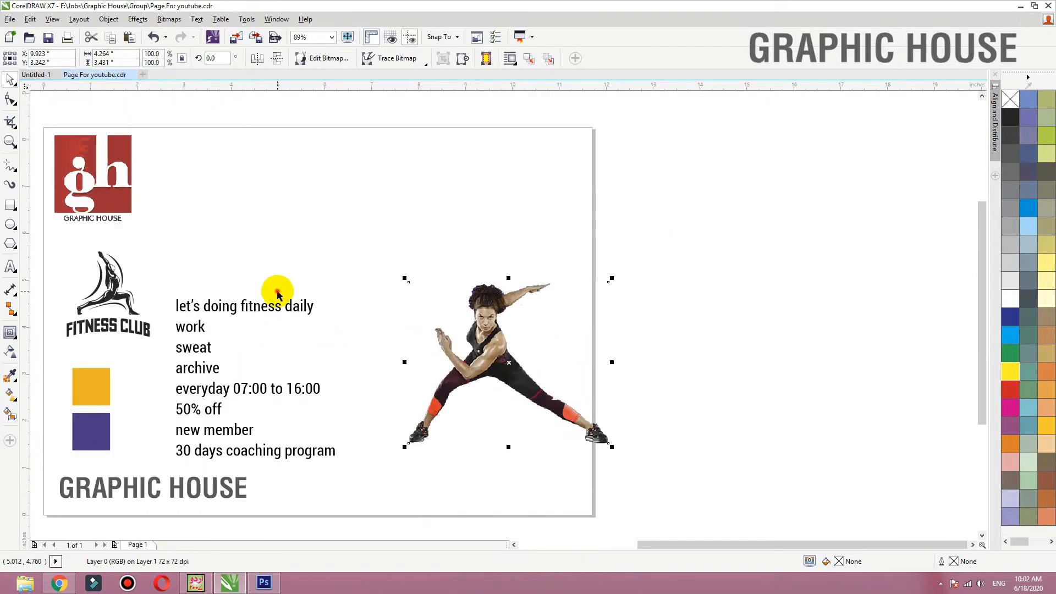
click(277, 292)
drag(273, 311, 745, 262)
drag(487, 329, 789, 235)
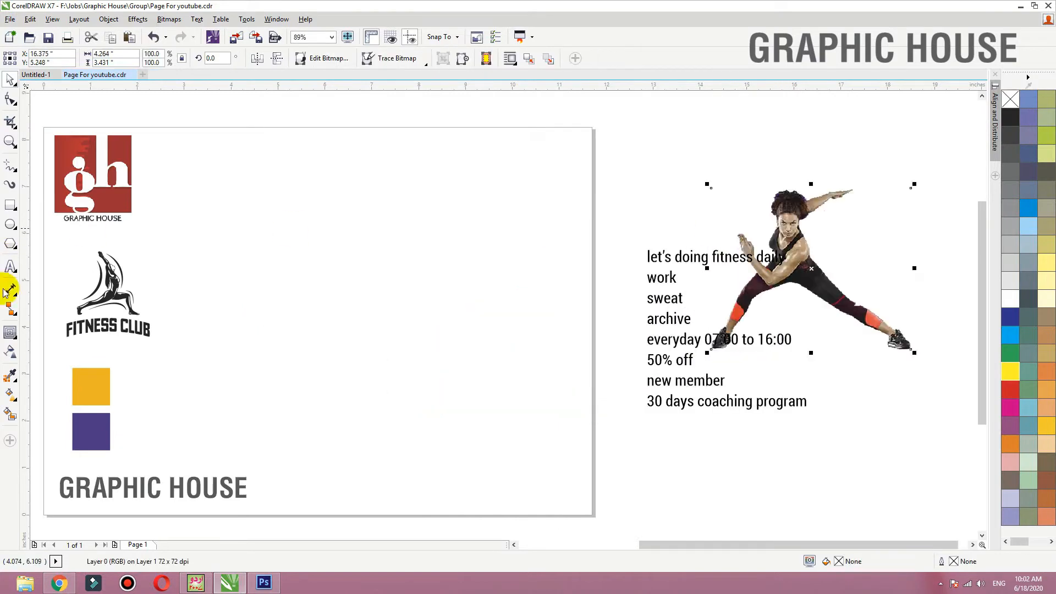
Step: Draw a rectangle about 7.7 × 4.4 inches in the cleared page area, then scale it proportionally to 4.5 inches high
click(9, 204)
drag(546, 230, 185, 437)
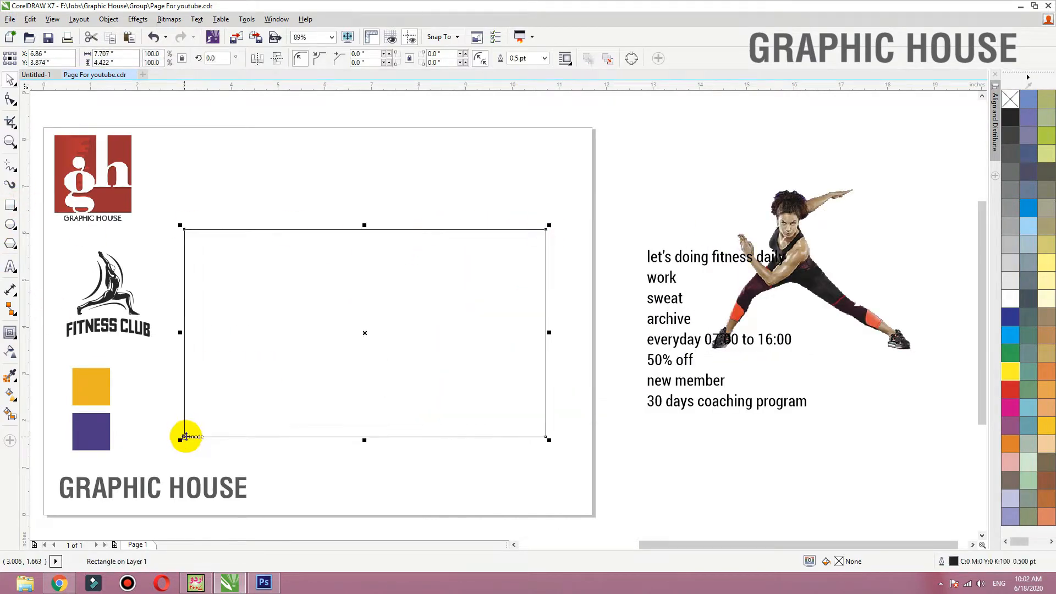
click(110, 53)
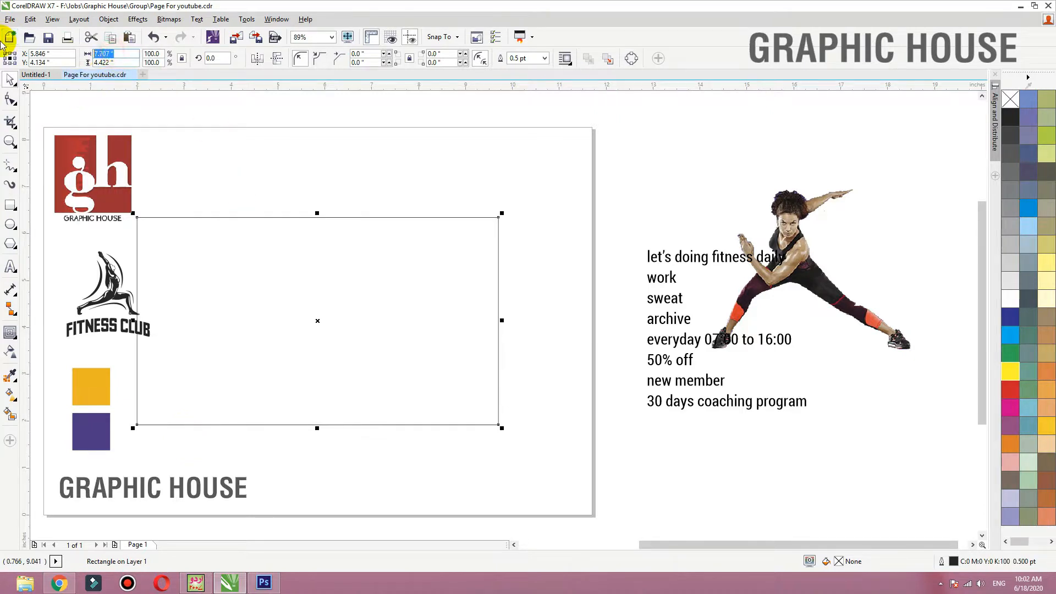
text(4.5)
key(Return)
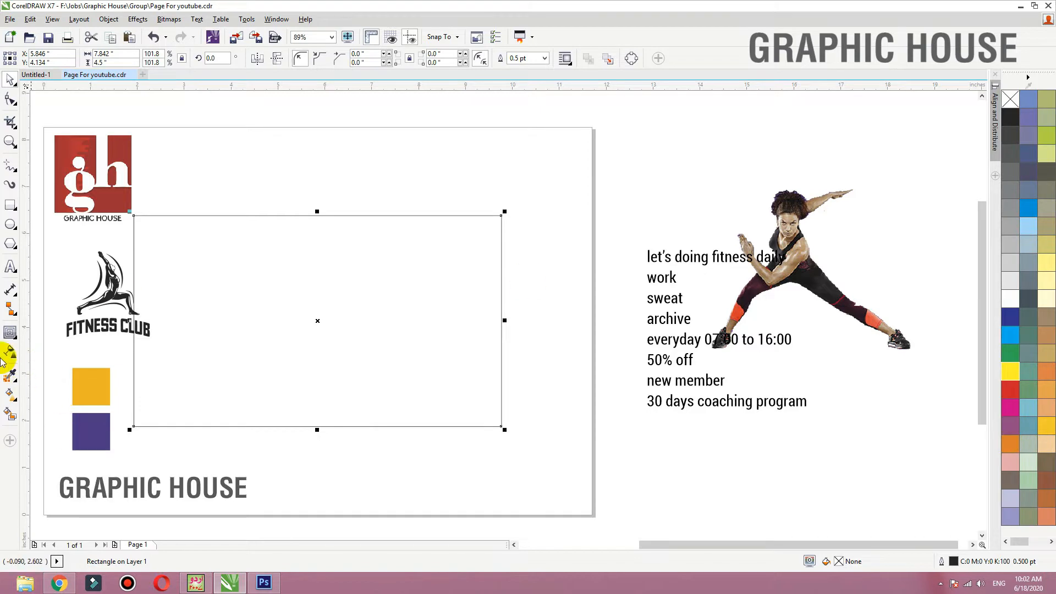
Step: Fill the rectangle with the purple sampled from the colour swatch and remove its outline
click(10, 375)
click(91, 432)
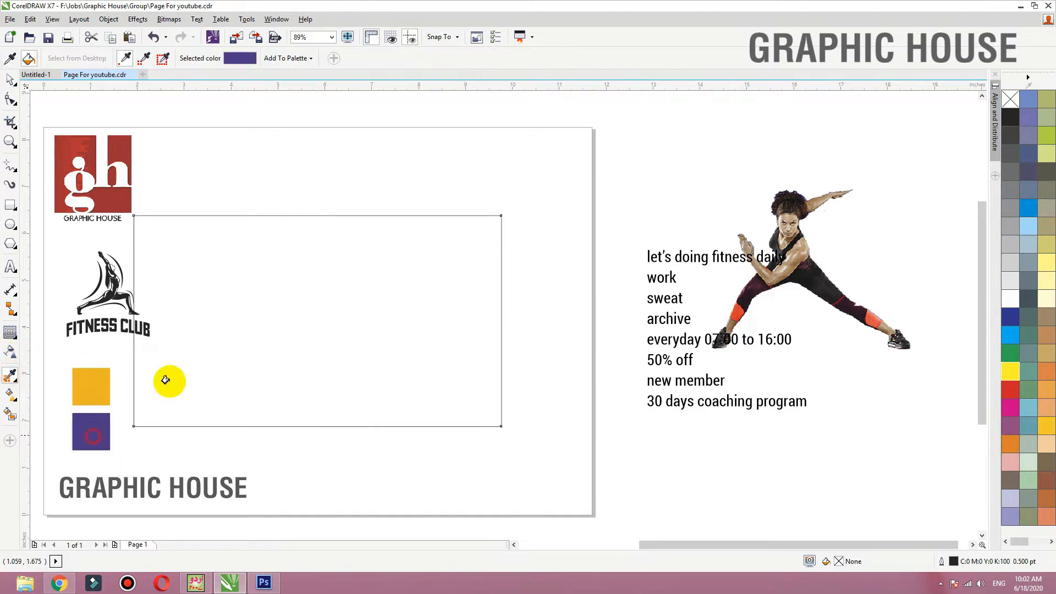
click(306, 297)
right_click(1012, 98)
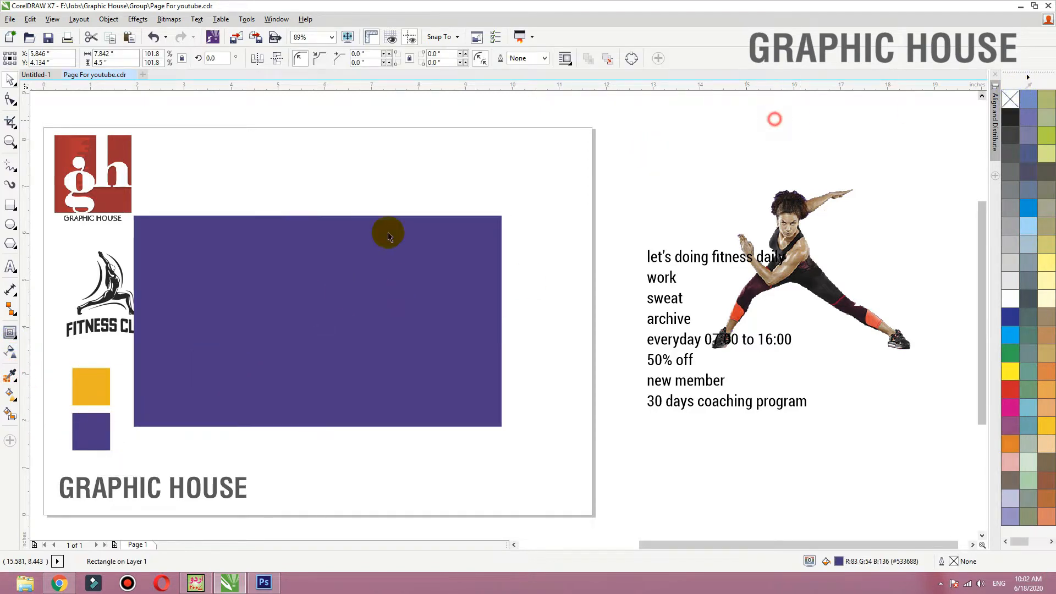
Step: Centre the woman photo on the purple rectangle, scale it down slightly, and set the Fitness Club logo and text block aside
drag(389, 231, 416, 228)
drag(100, 270, 601, 147)
click(809, 268)
drag(810, 268, 330, 303)
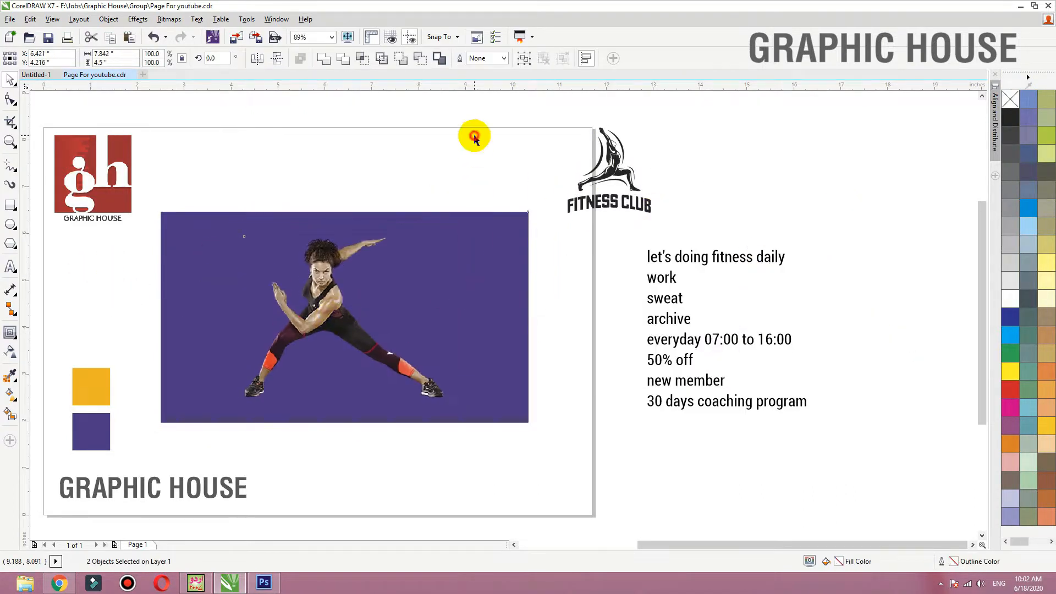
drag(449, 233, 443, 237)
drag(663, 347, 659, 368)
Step: Cut the "50% off" and "new member" lines from the text block and paste them as separate text below the rectangle
click(782, 430)
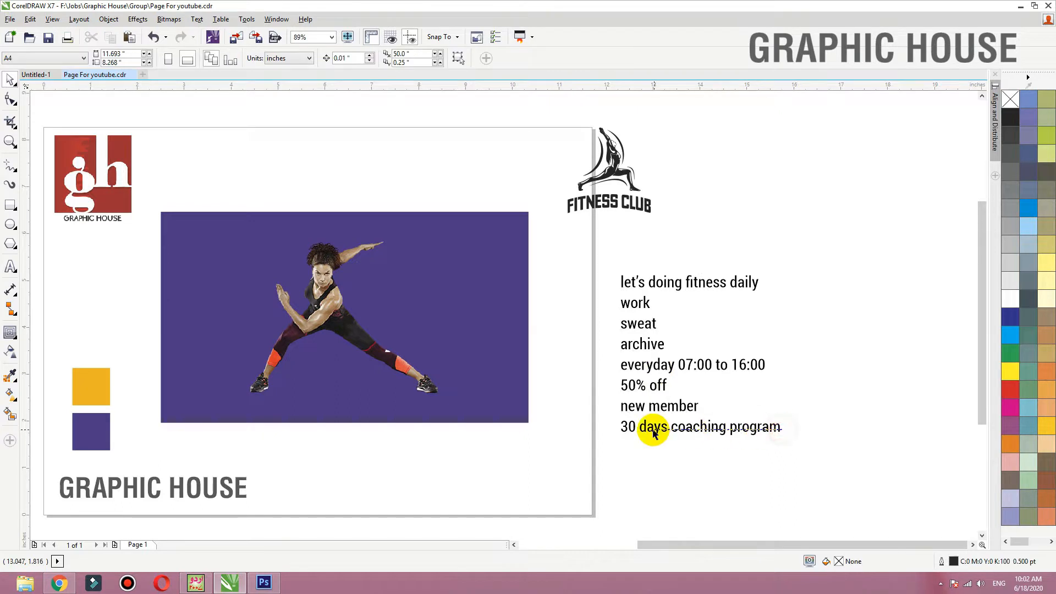
key(F8)
drag(697, 406, 621, 385)
key(ctrl+x)
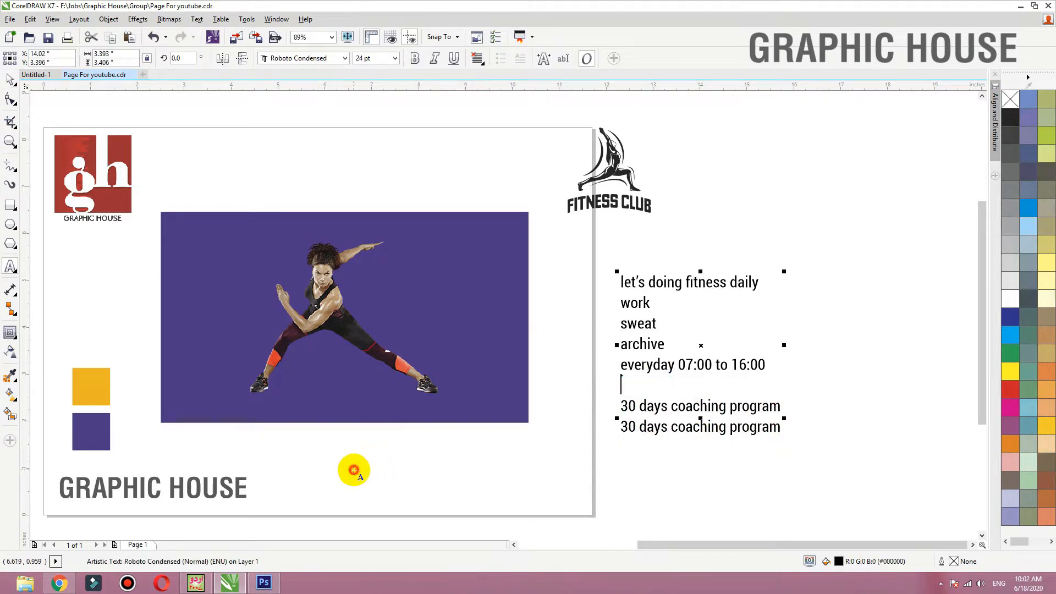
click(354, 465)
key(ctrl+v)
Step: Split the "everyday 07:00 to 16:00" line into its own text object below the purple rectangle
drag(763, 368, 621, 366)
key(Delete)
click(208, 447)
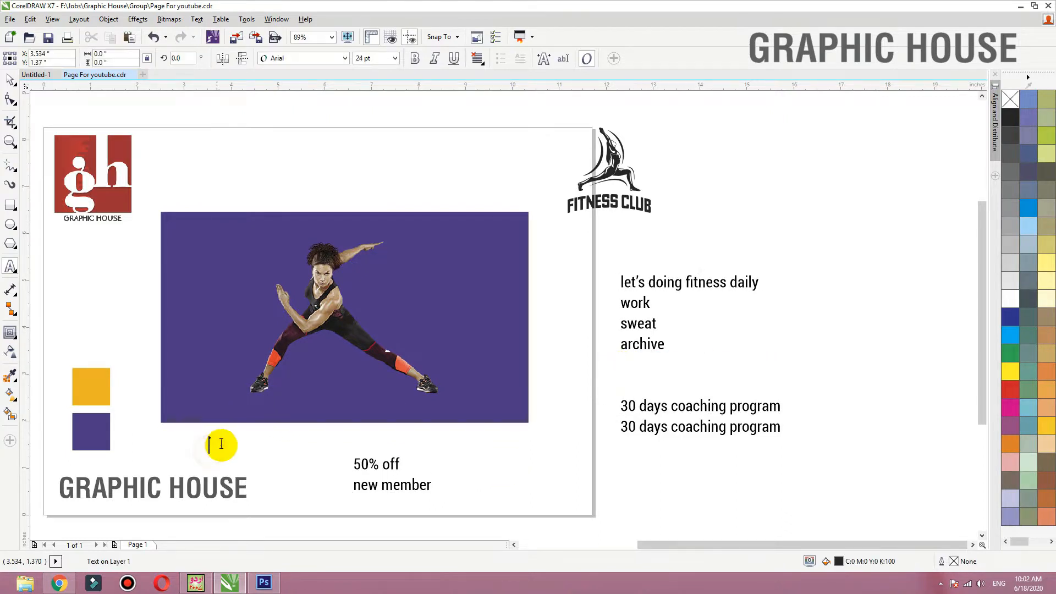
key(ctrl+v)
Step: Cut a "30 days coaching program" line from the text block and paste it as separate text above the rectangle
drag(664, 349, 628, 313)
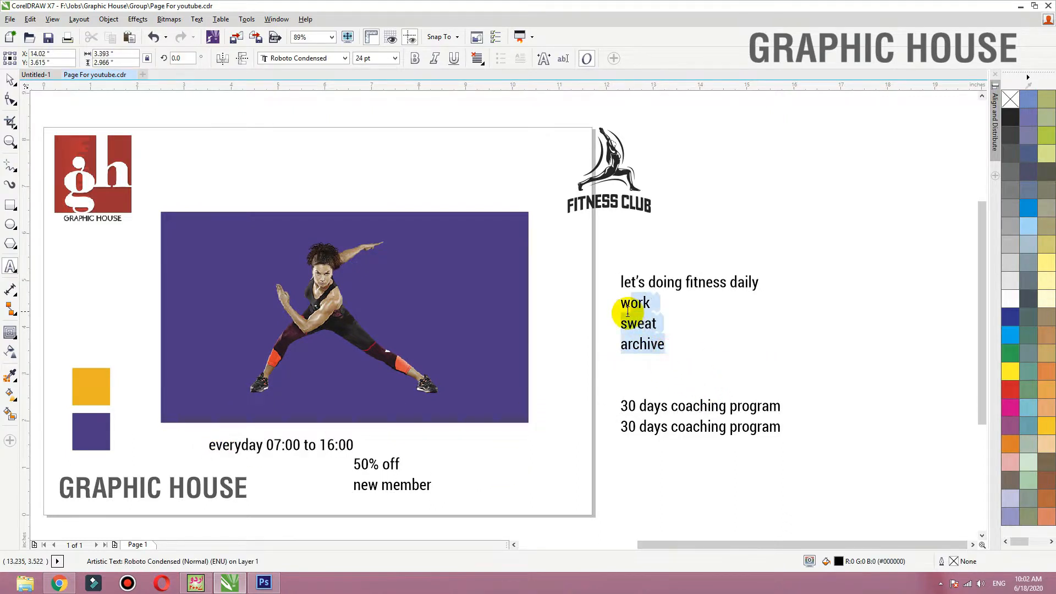
click(634, 405)
click(783, 427)
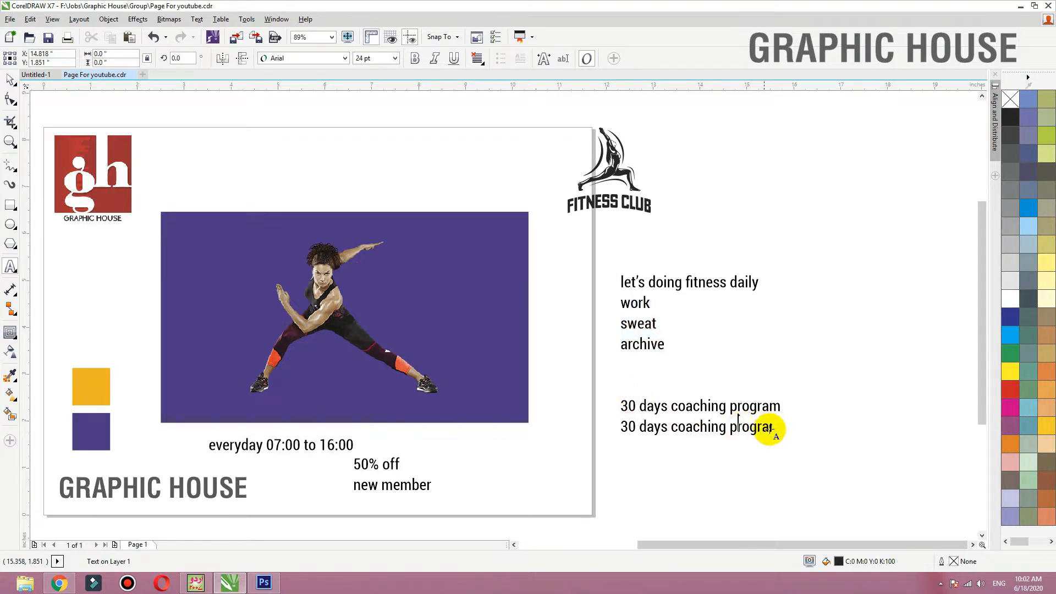
click(771, 406)
drag(781, 406, 587, 406)
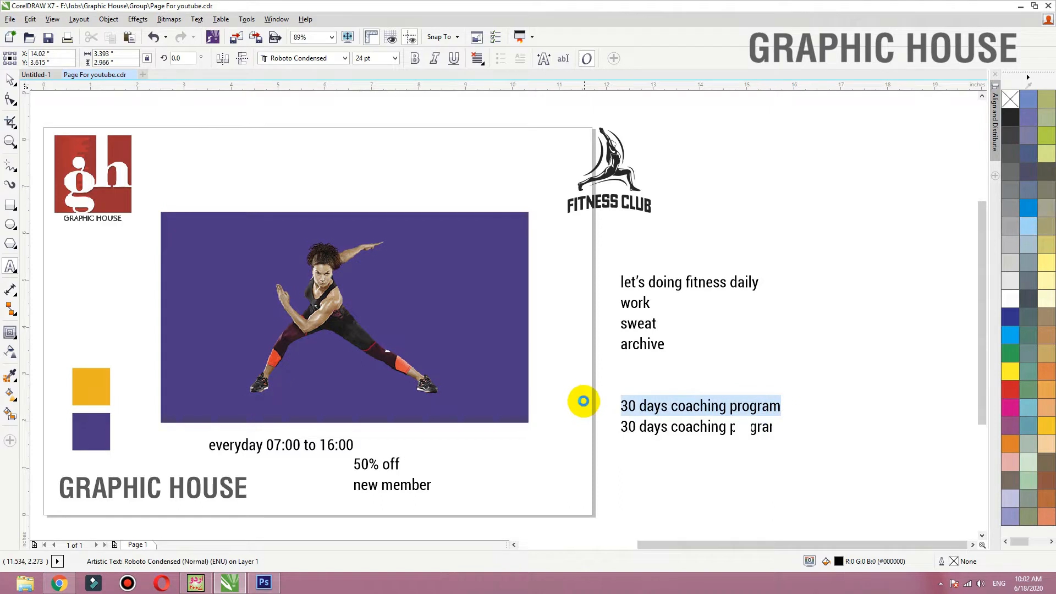
key(ctrl+x)
click(406, 178)
key(ctrl+v)
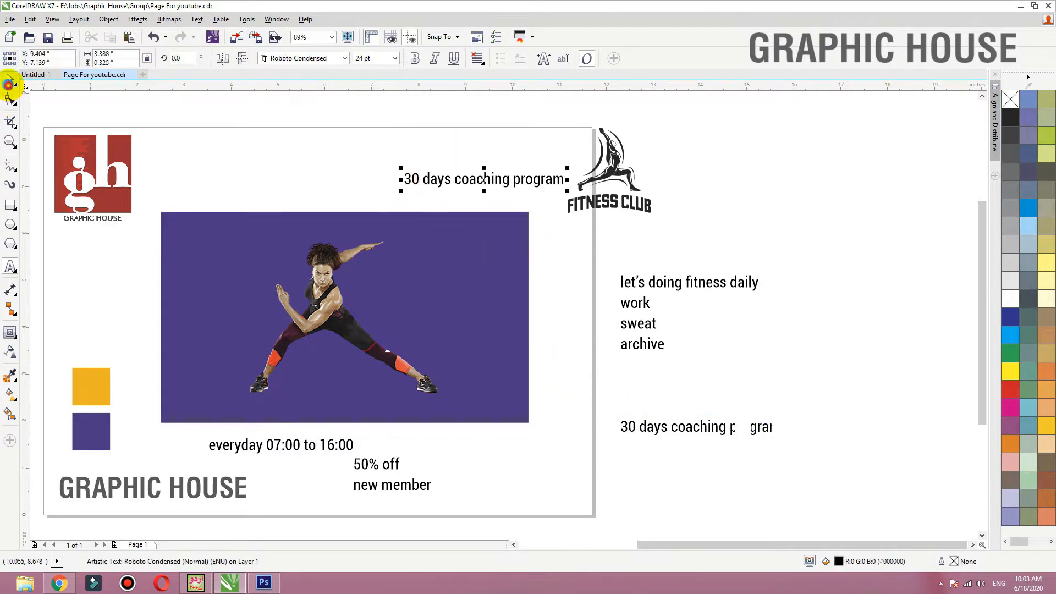
Step: Add an inner contour about 0.166 inch from the purple rectangle's edge and break the contour apart
click(501, 283)
click(10, 331)
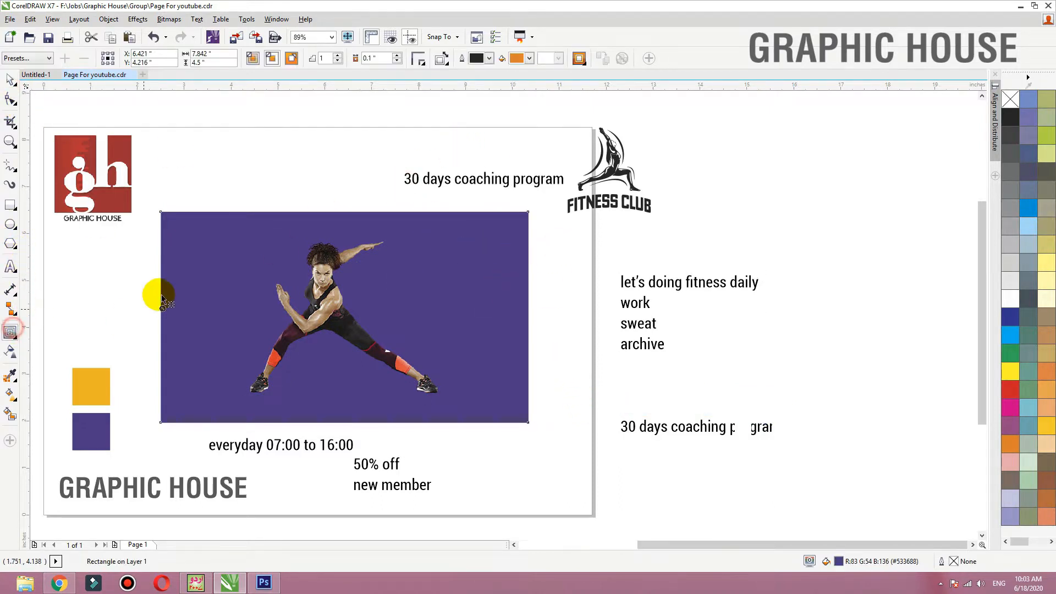
drag(163, 299, 166, 249)
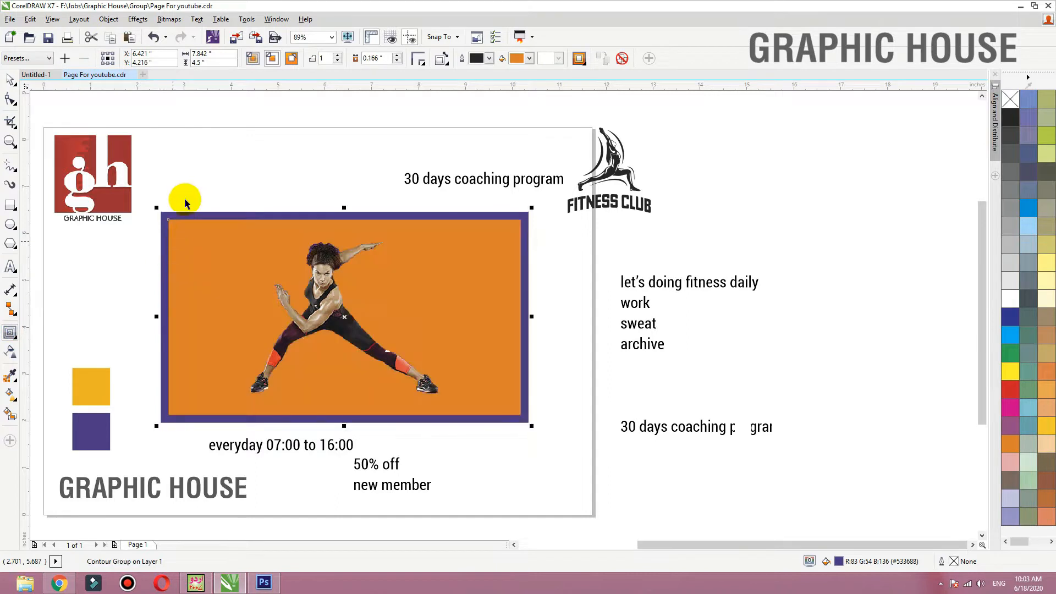
key(ctrl+k)
click(196, 177)
Step: Give the inner contour rectangle a white outline and remove its orange fill
click(182, 247)
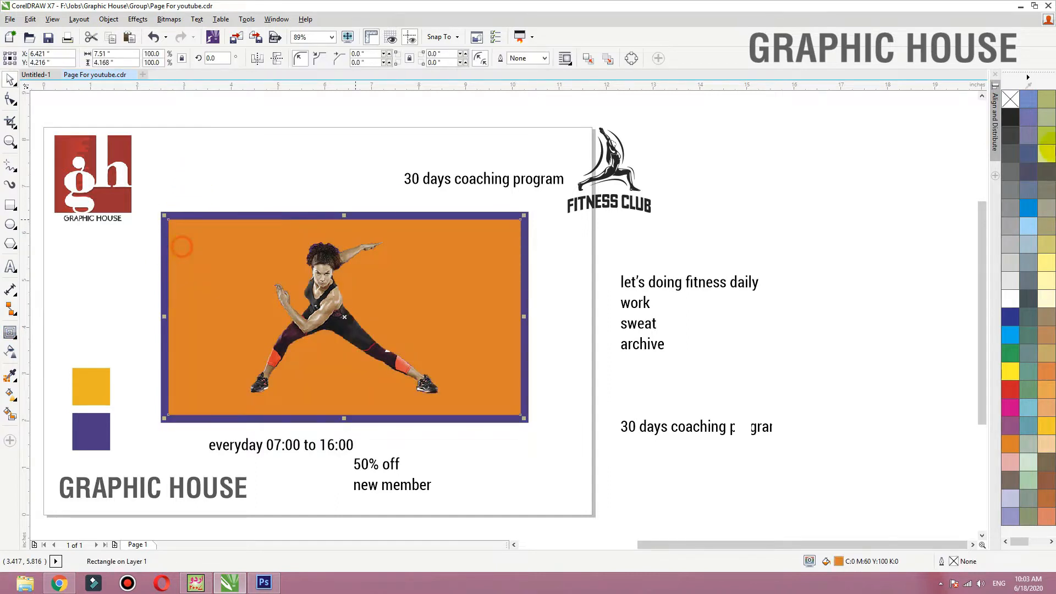
right_click(1010, 297)
click(1010, 100)
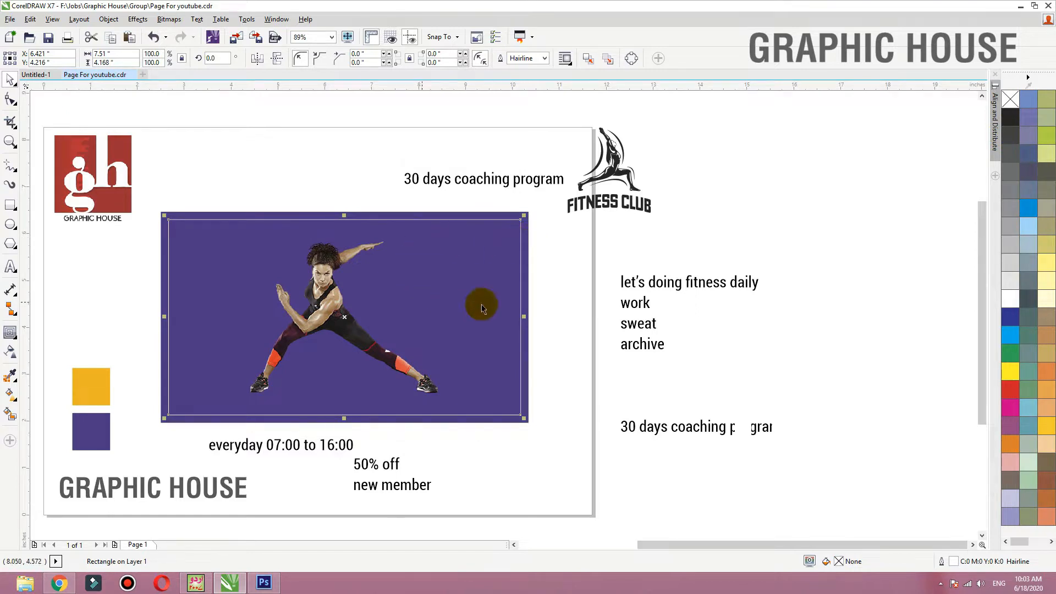
click(604, 205)
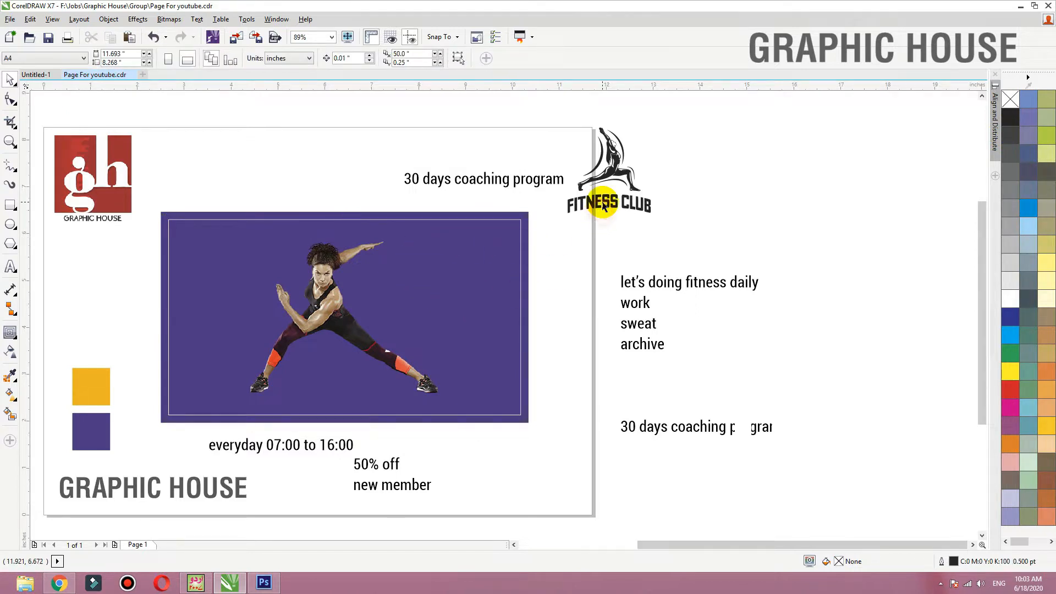
Step: Shift the woman photo slightly left within the purple rectangle
click(483, 184)
click(325, 301)
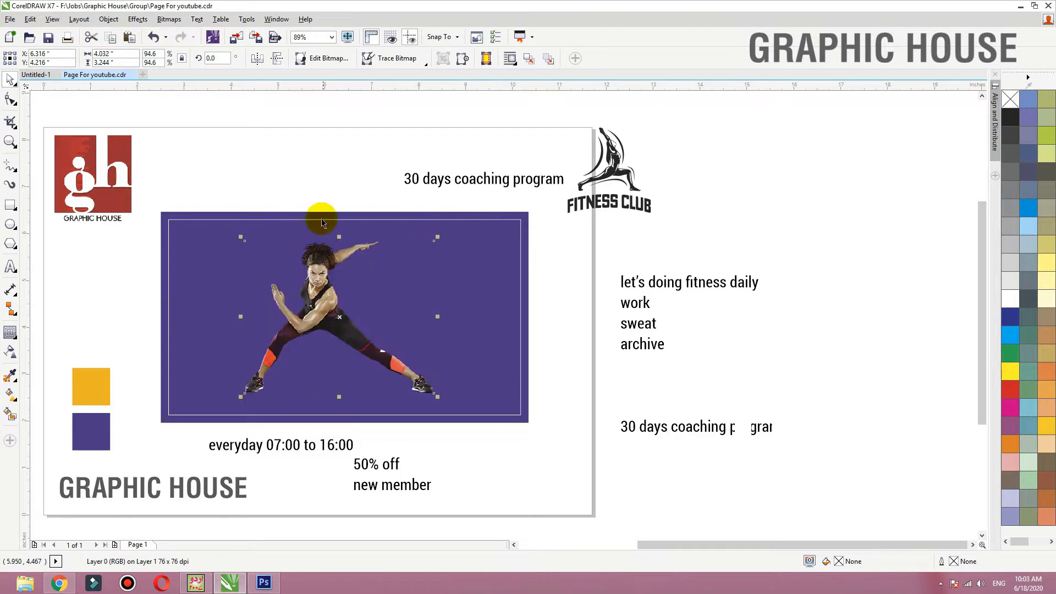
click(319, 176)
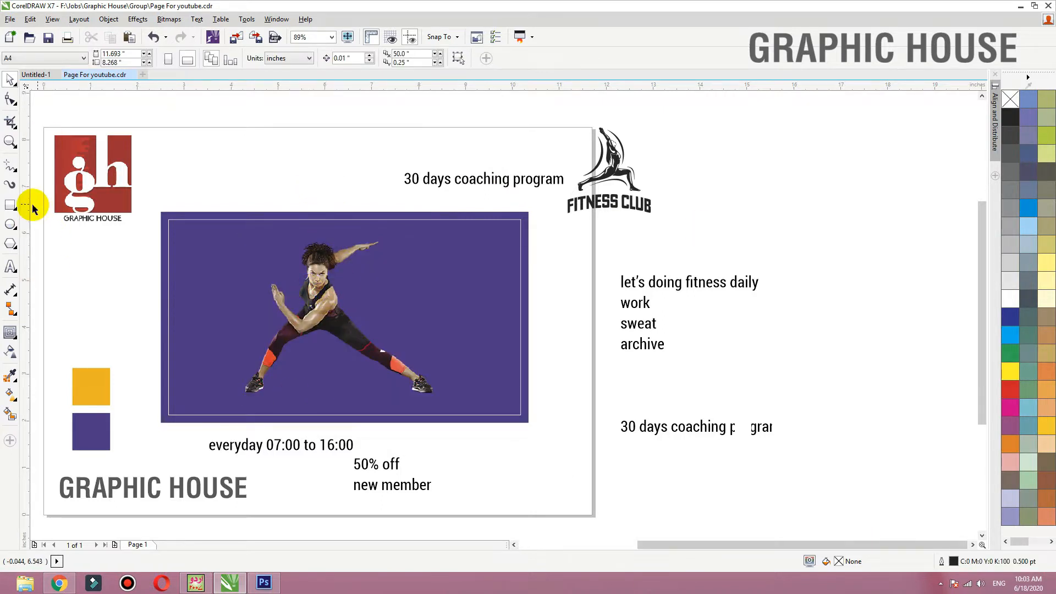
Step: Draw a square about 3.28 inches wide across the page's lower-right corner and move the woman photo to its right
click(11, 205)
key(F2)
mouse_move(374, 318)
mouse_down()
mouse_move(712, 543)
mouse_move(824, 590)
mouse_up()
drag(394, 275, 595, 473)
key(space)
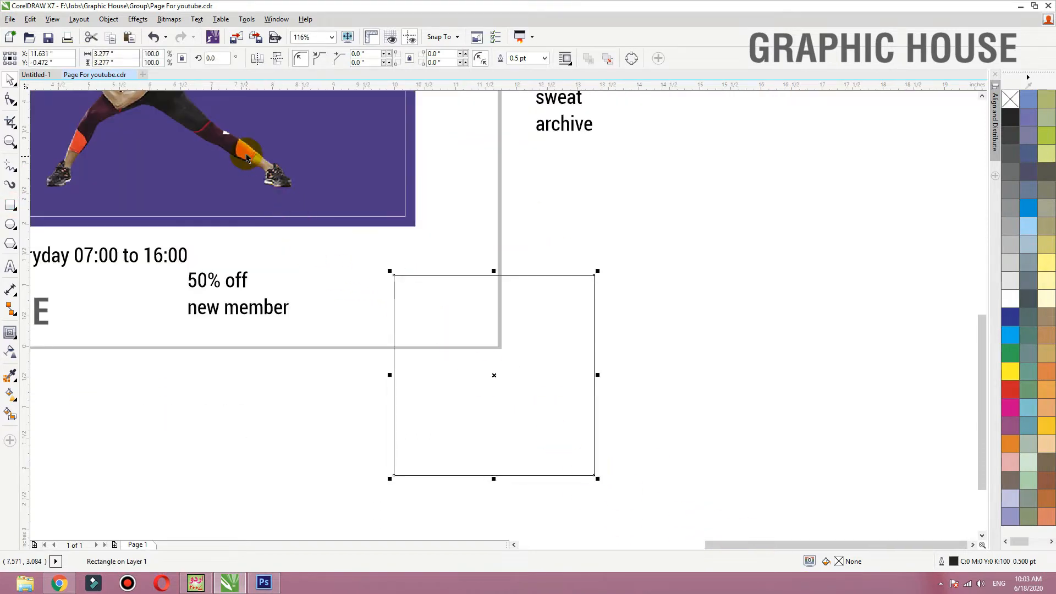
drag(246, 155, 873, 392)
drag(783, 290, 790, 278)
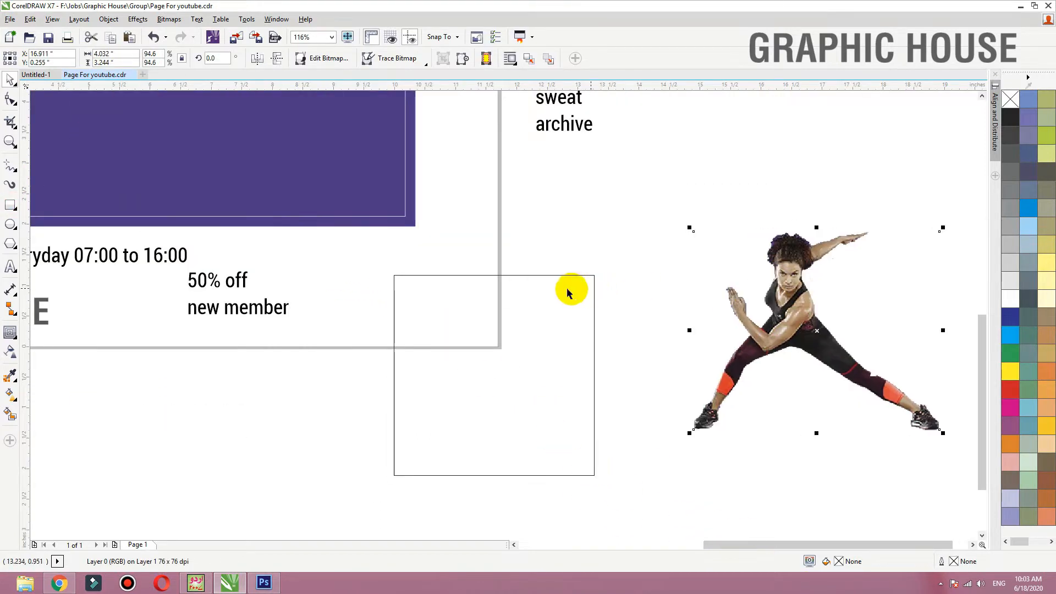
Step: Rotate the square clockwise to an angle of 351 degrees
click(594, 283)
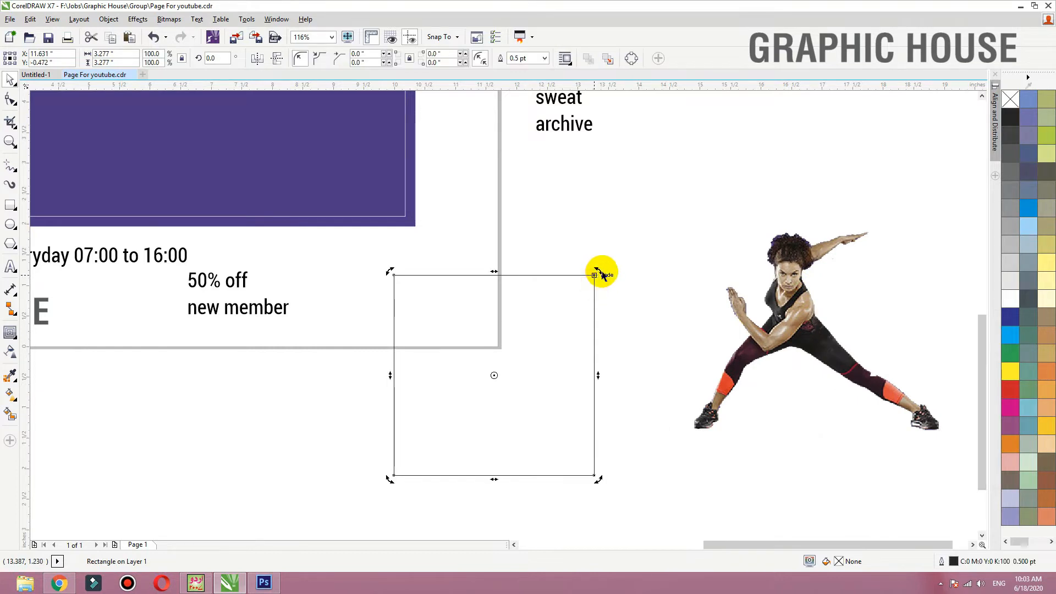
drag(605, 275, 609, 285)
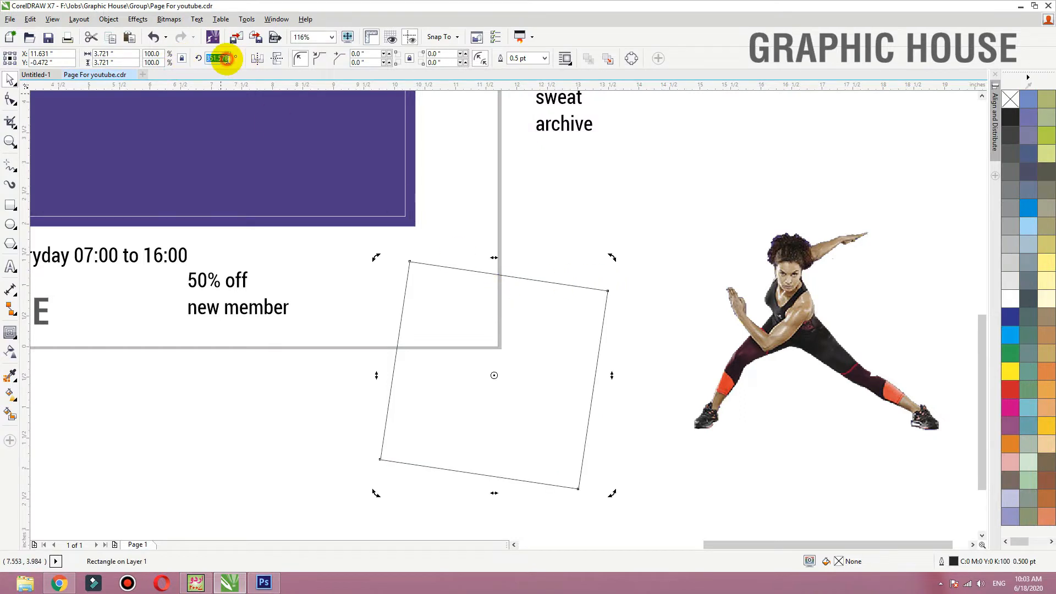
text(51)
key(Return)
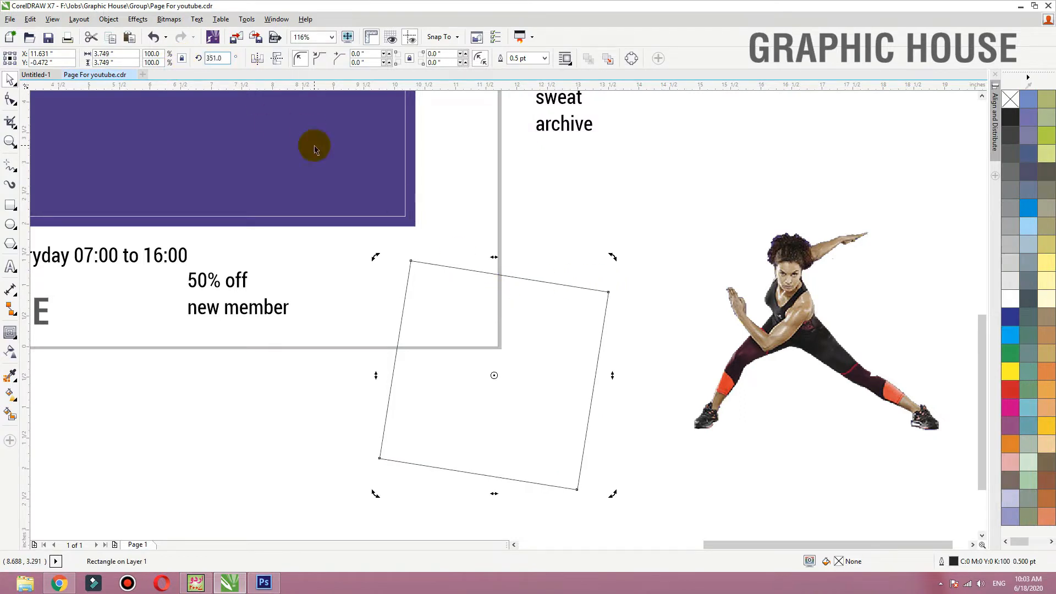
Step: Convert the square to curves, tilt it further clockwise, and delete its upper-left node to form a triangle
click(424, 438)
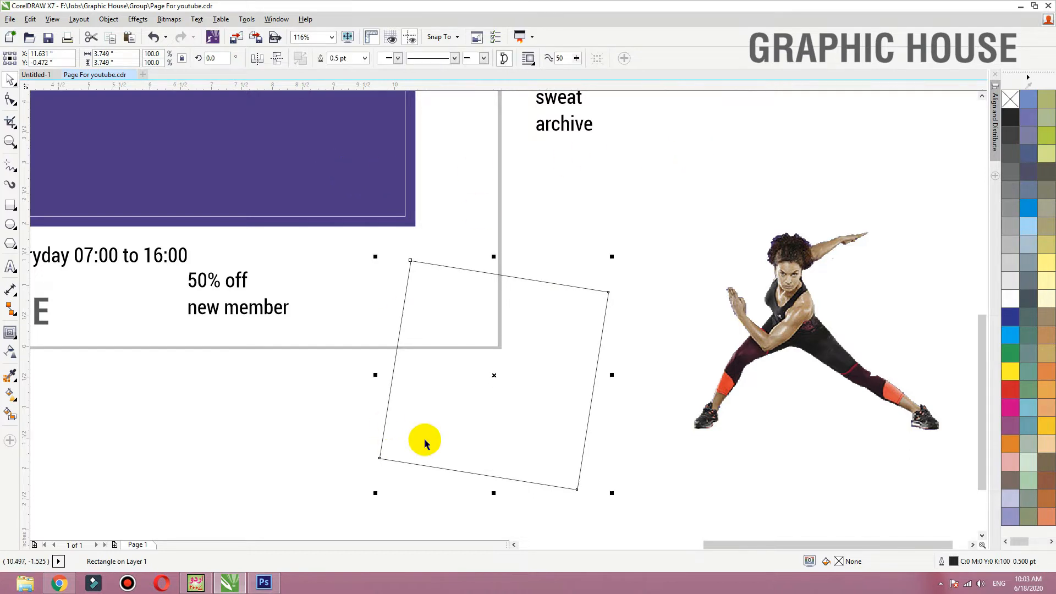
click(11, 99)
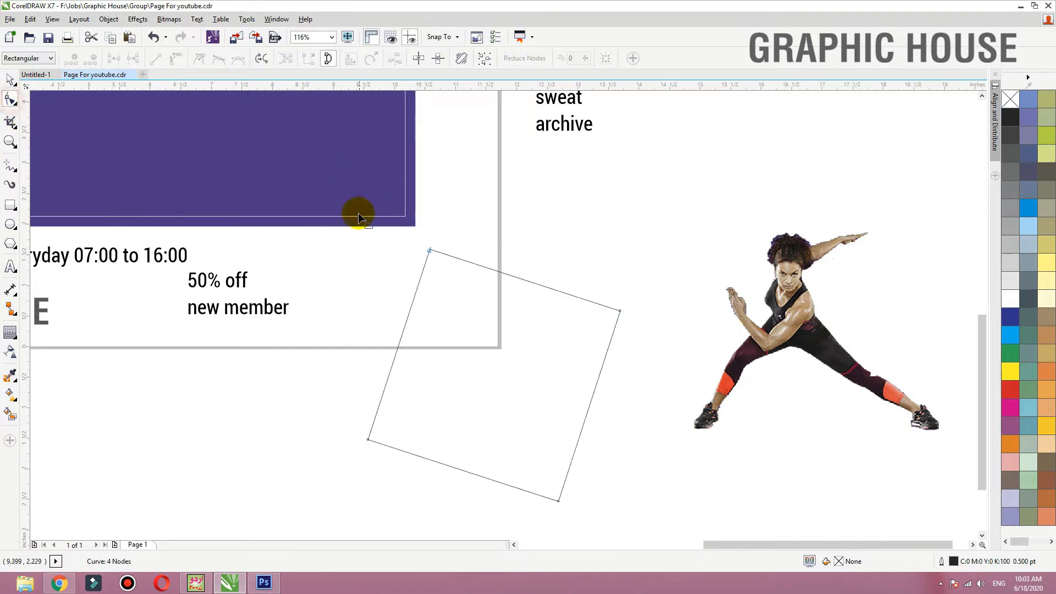
drag(487, 271, 487, 270)
key(Delete)
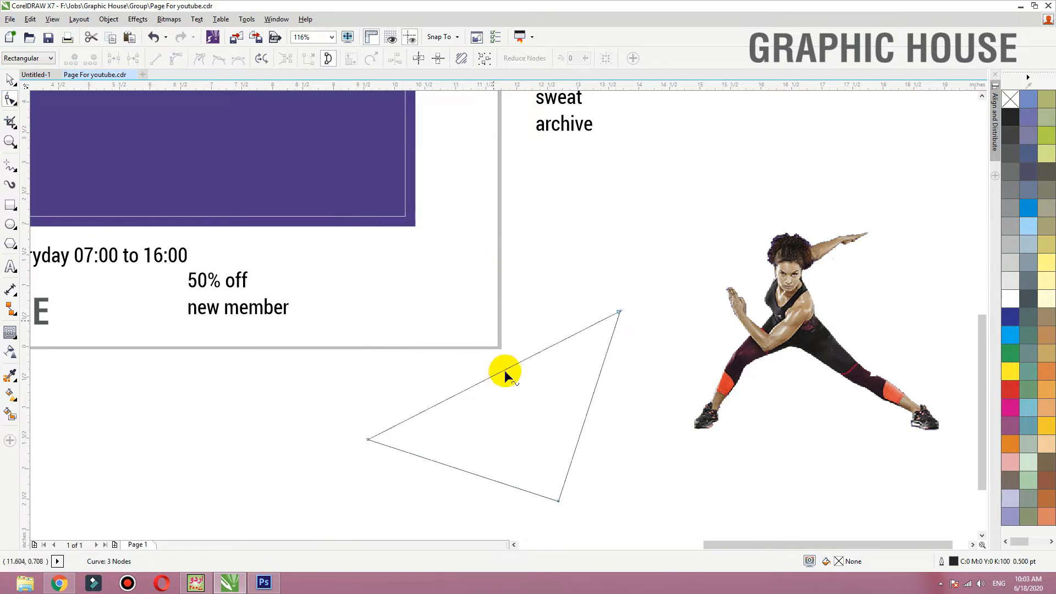
Step: Flatten the triangle to about 2.76 inches high and reposition it slightly up and to the left
key(space)
drag(503, 369, 502, 349)
drag(621, 287, 615, 292)
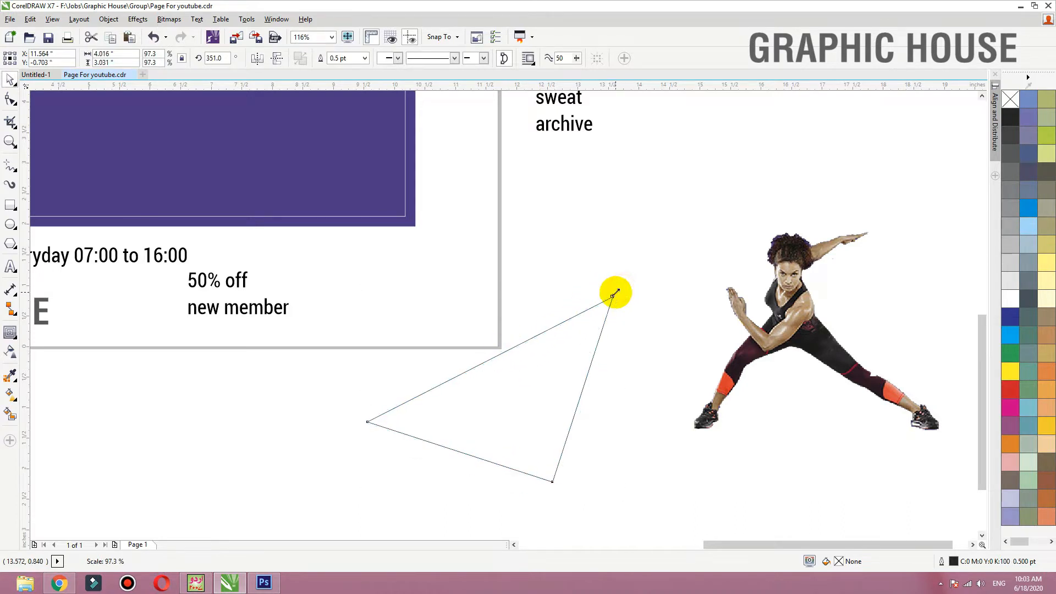
key(ctrl+z)
drag(493, 287, 494, 308)
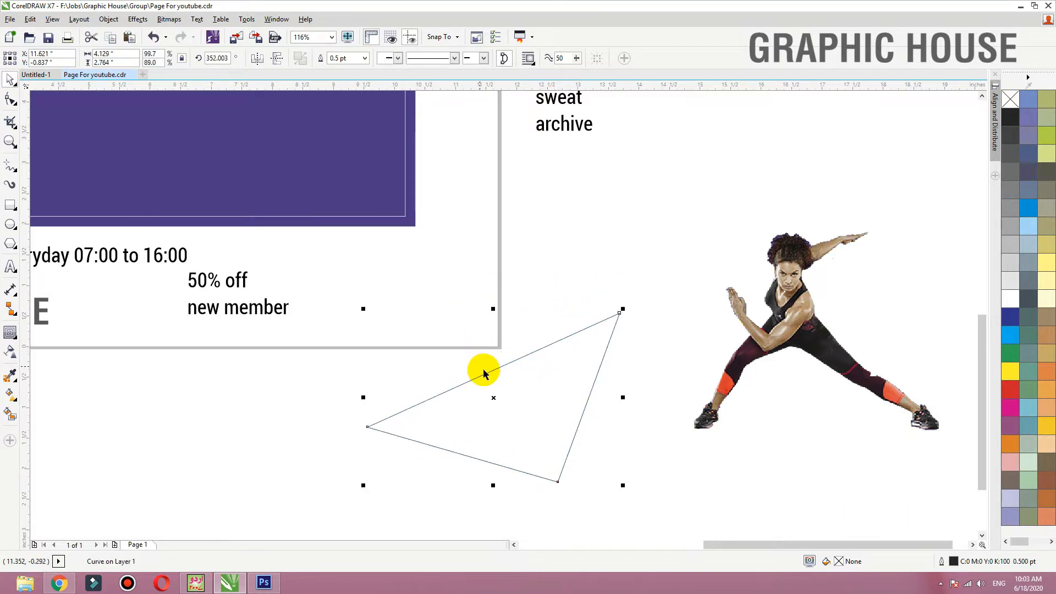
drag(488, 373, 477, 351)
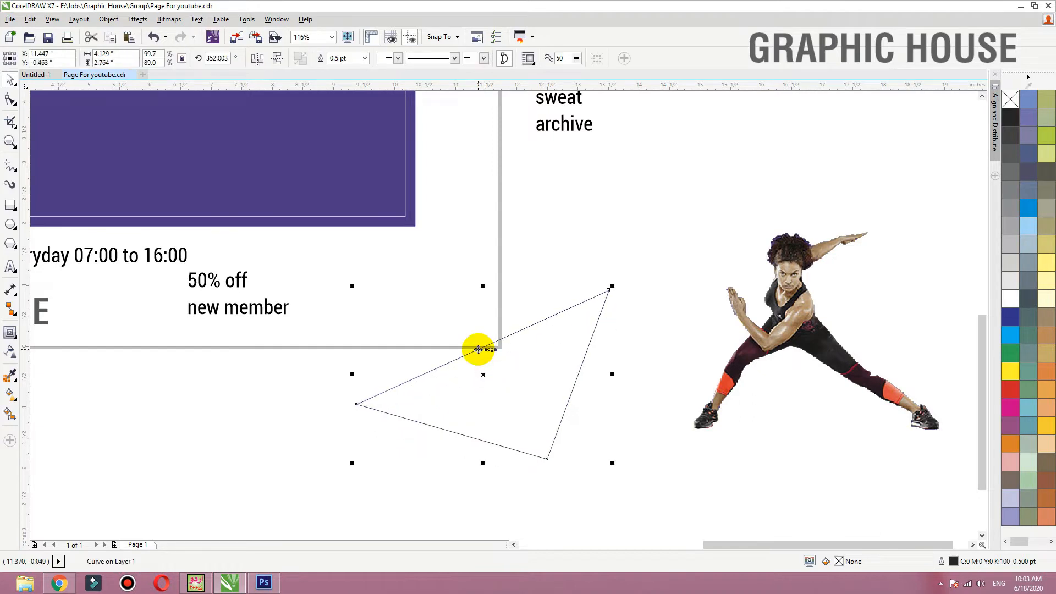
Step: Add a 0.16-inch inner contour to the triangle and move the contoured shape slightly up and left
click(10, 332)
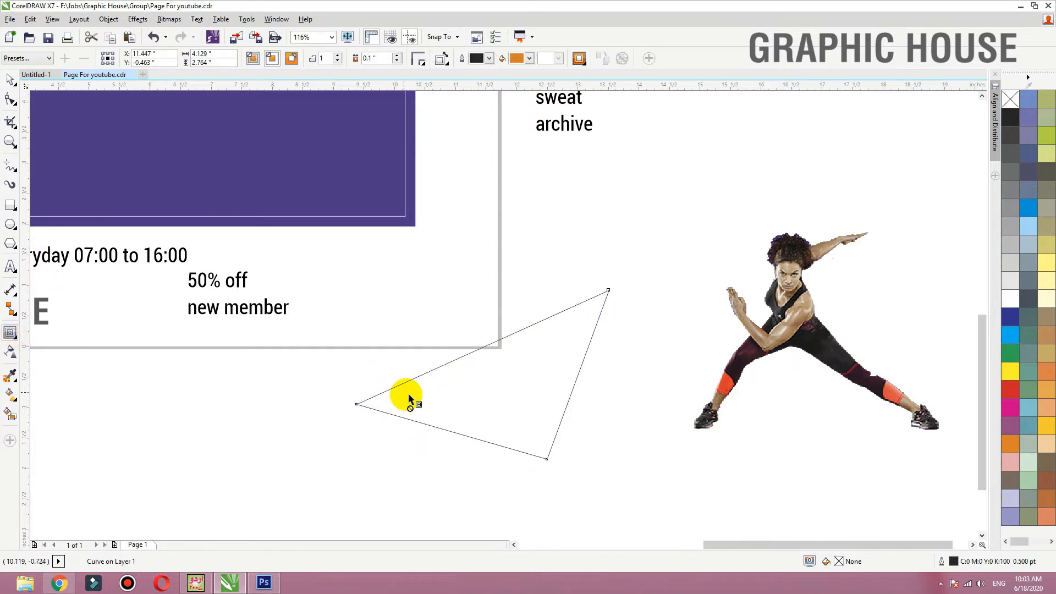
drag(415, 400, 367, 377)
key(space)
drag(475, 366, 464, 345)
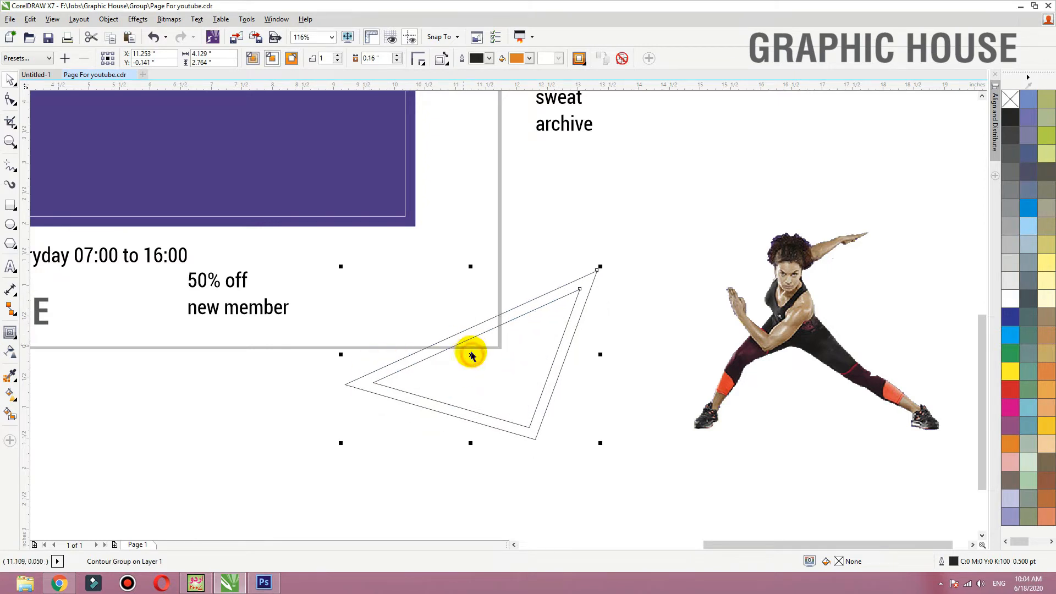
Step: Undo the last triangle move, then break the contour apart and combine both triangles into one hollow frame
key(ctrl+z)
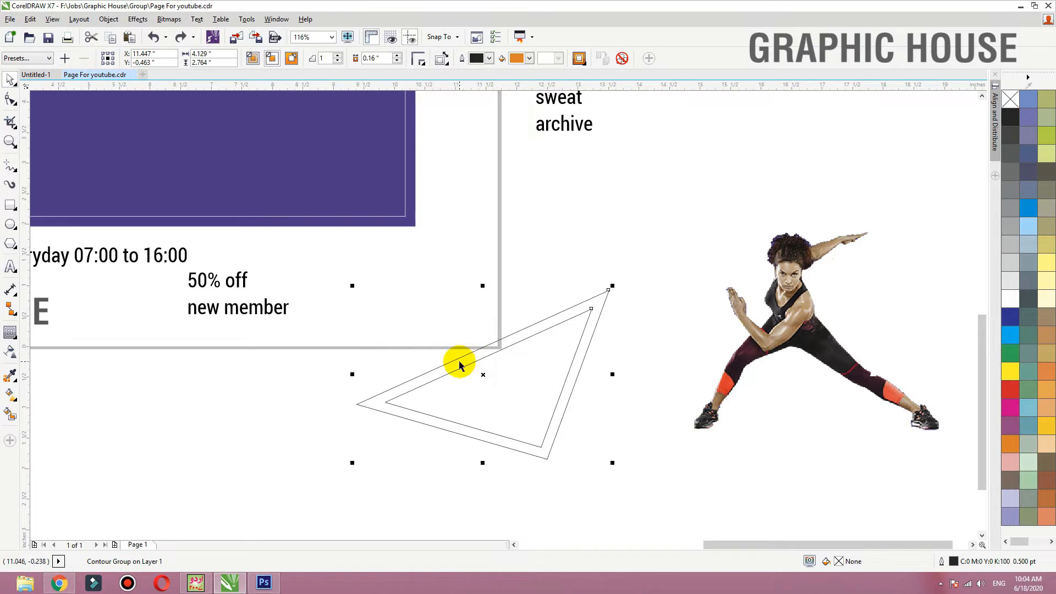
key(ctrl+k)
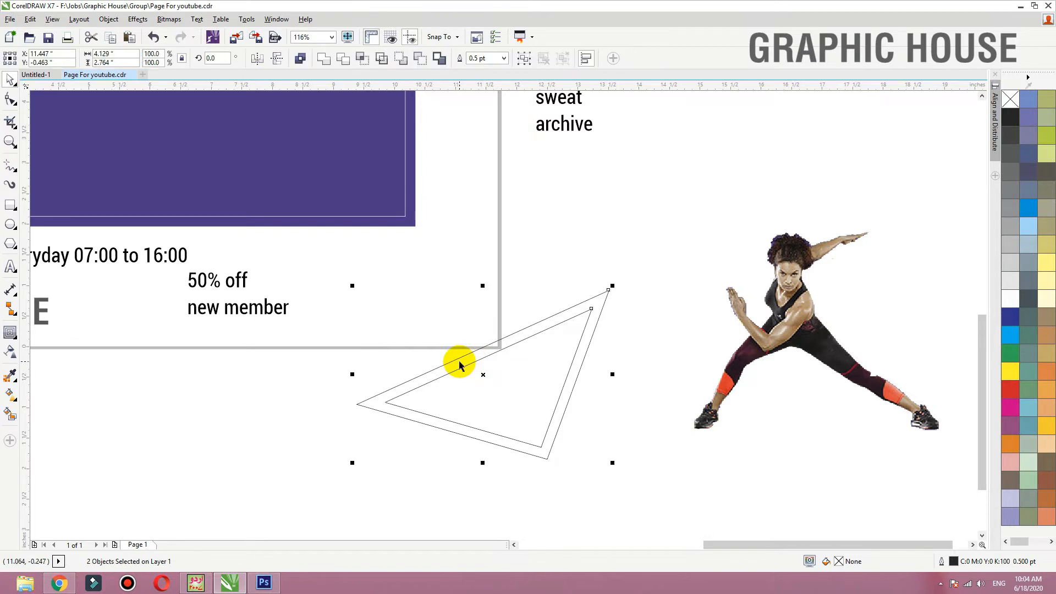
drag(466, 366, 497, 345)
key(ctrl+z)
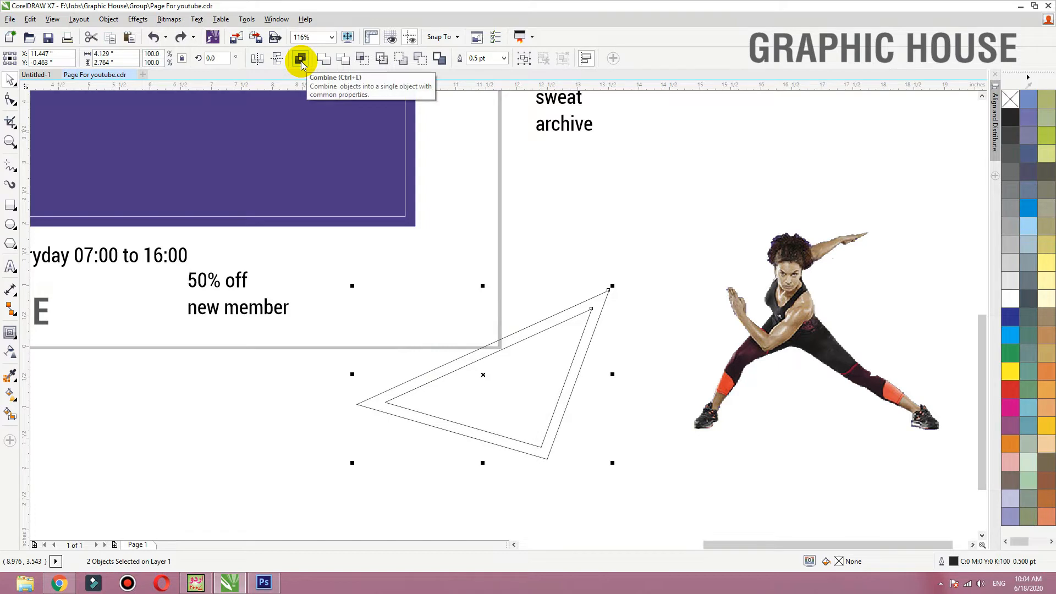
click(301, 61)
Step: Fill the triangle frame with yellow (C0 M20 Y100 K0) and no outline, and enlarge it to about 4.55 by 3.35 inches
click(1041, 421)
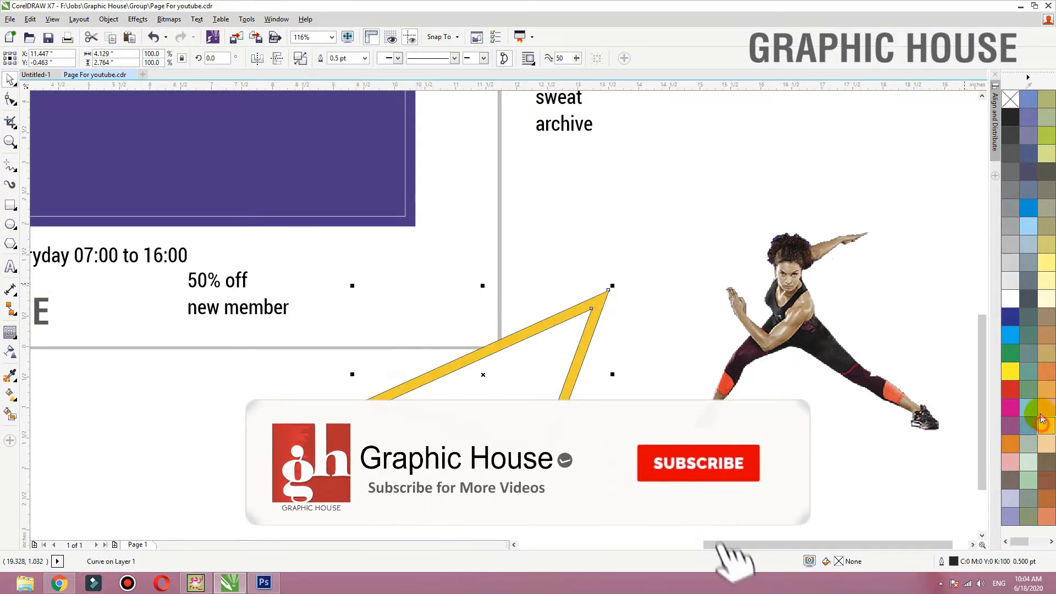
right_click(1010, 99)
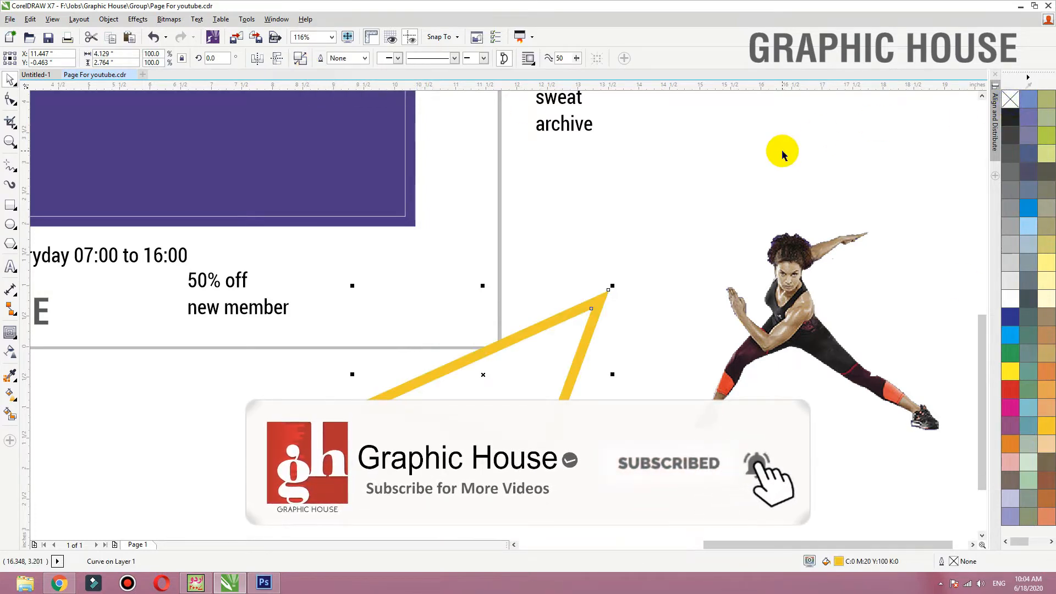
drag(481, 283, 481, 267)
drag(610, 372, 625, 373)
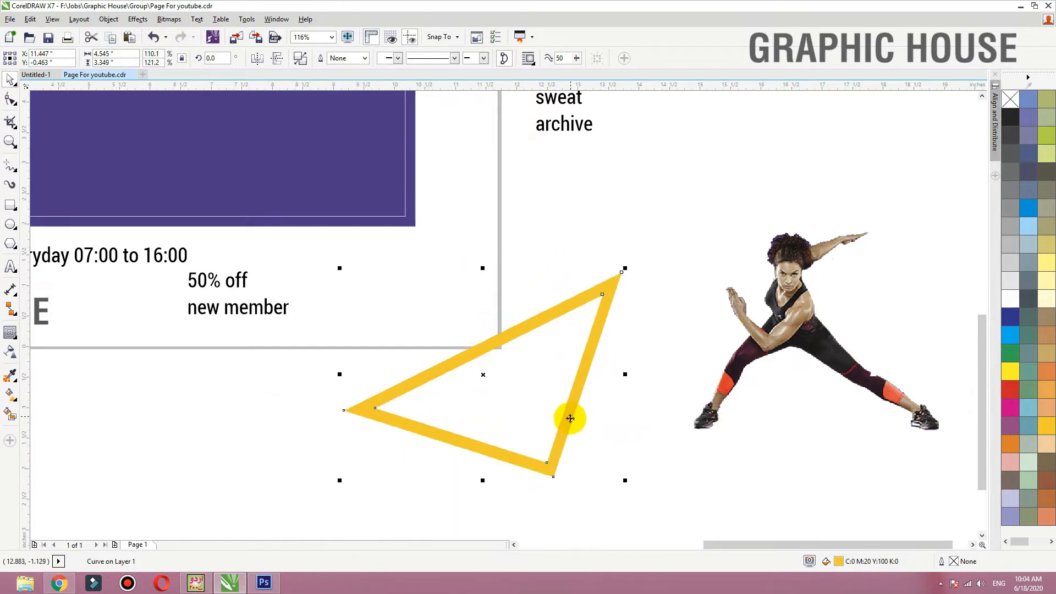
Step: Move the yellow triangle frame over the woman photo and scale it down to fit her body
drag(570, 419, 841, 399)
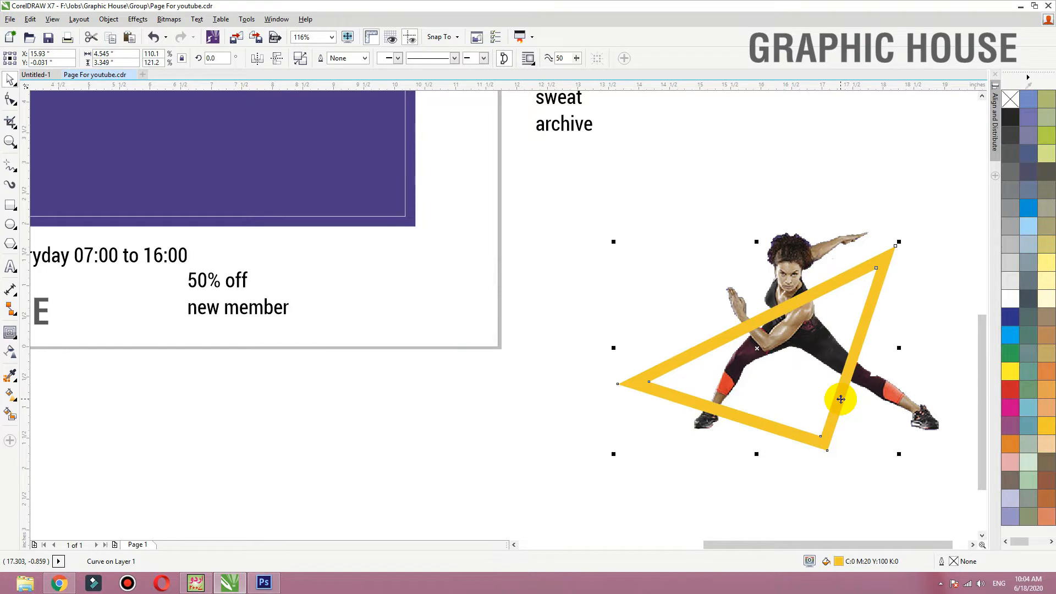
drag(898, 244, 839, 289)
click(840, 295)
key(ctrl+z)
shift+click(806, 262)
key(shift+F2)
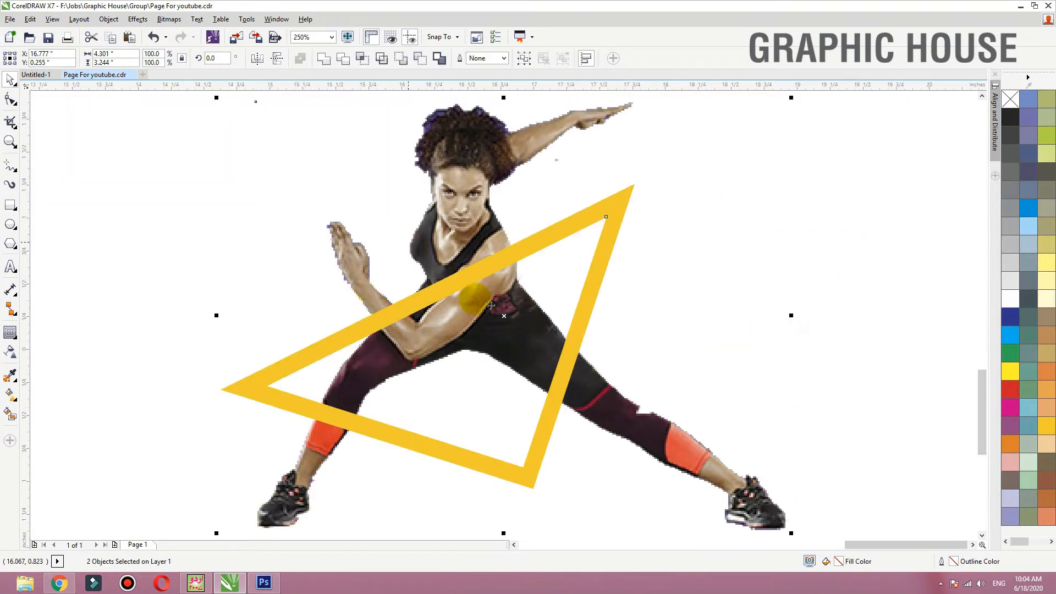
scroll(578, 201, down, 1)
click(735, 260)
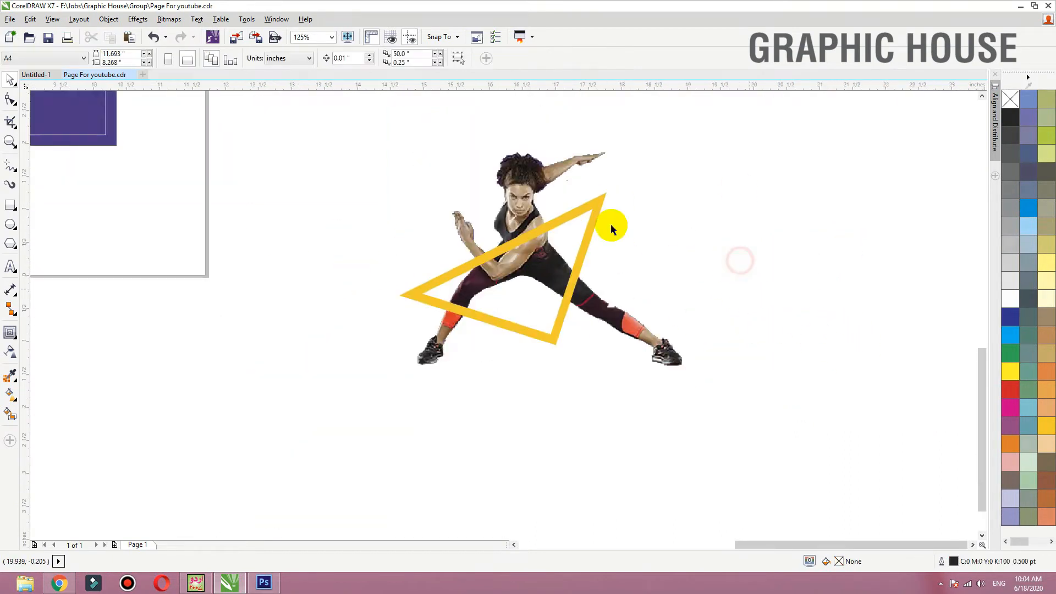
Step: Shrink the triangle frame to about 2.84 inches wide and stretch it to about 2.49 inches high
click(600, 206)
drag(610, 188, 586, 209)
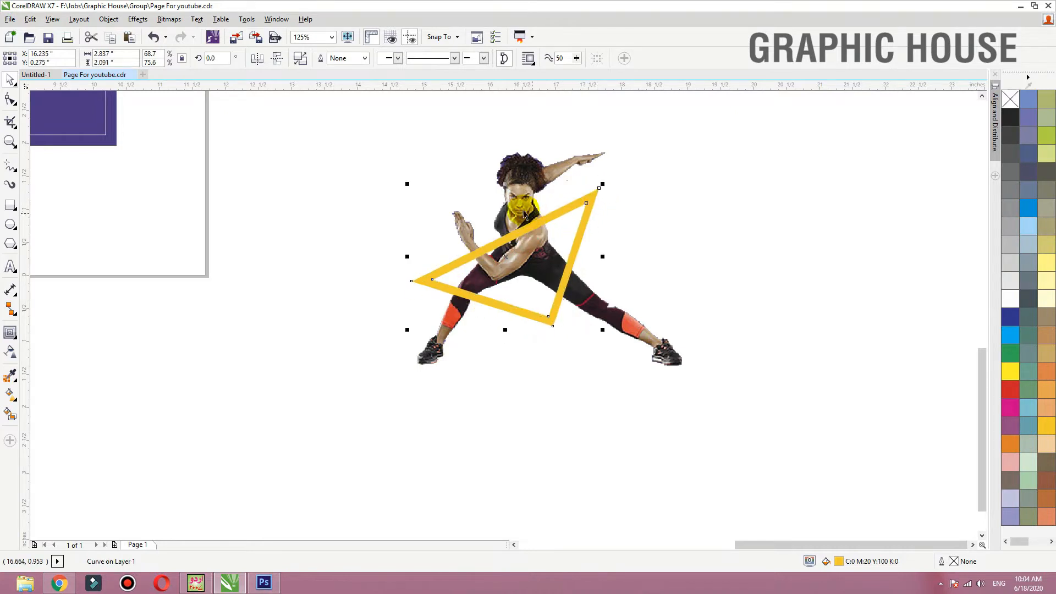
click(506, 189)
click(401, 365)
click(465, 252)
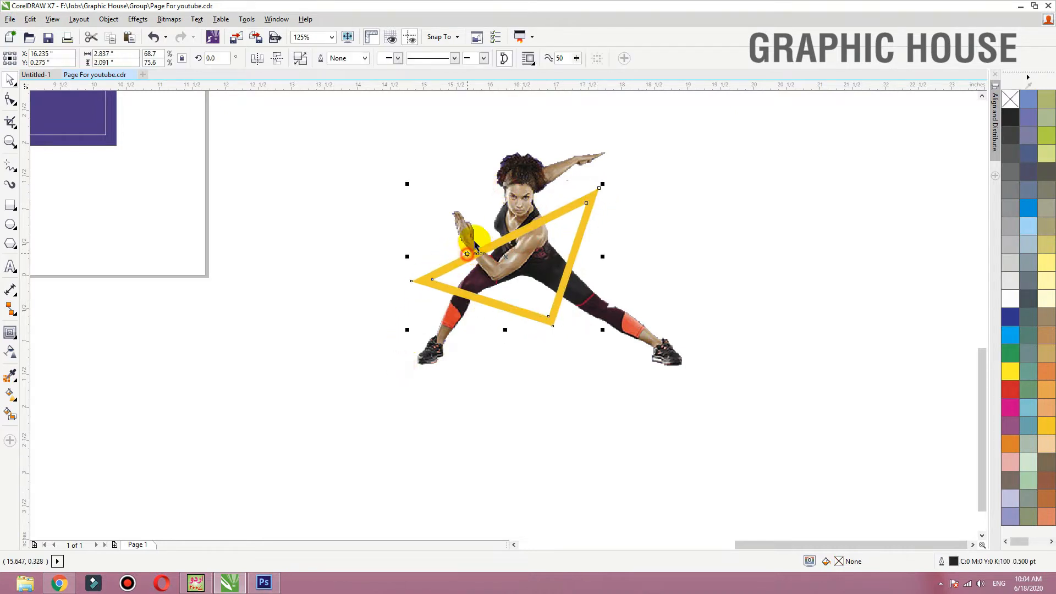
drag(505, 186, 505, 171)
Step: Rotate the triangle frame slightly clockwise to about 355 degrees and shift it slightly left
click(579, 222)
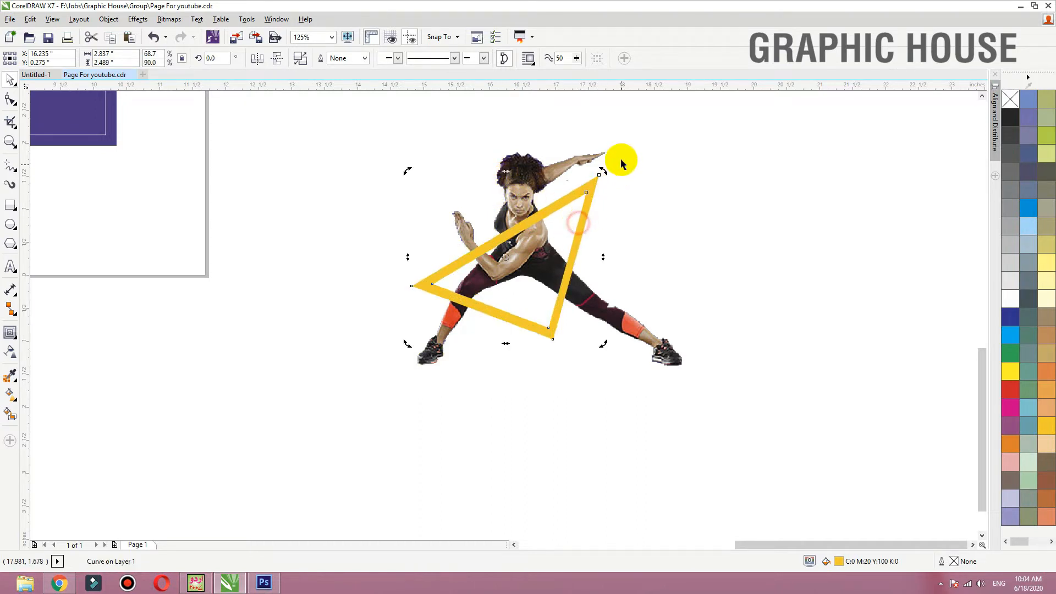
drag(603, 172, 609, 180)
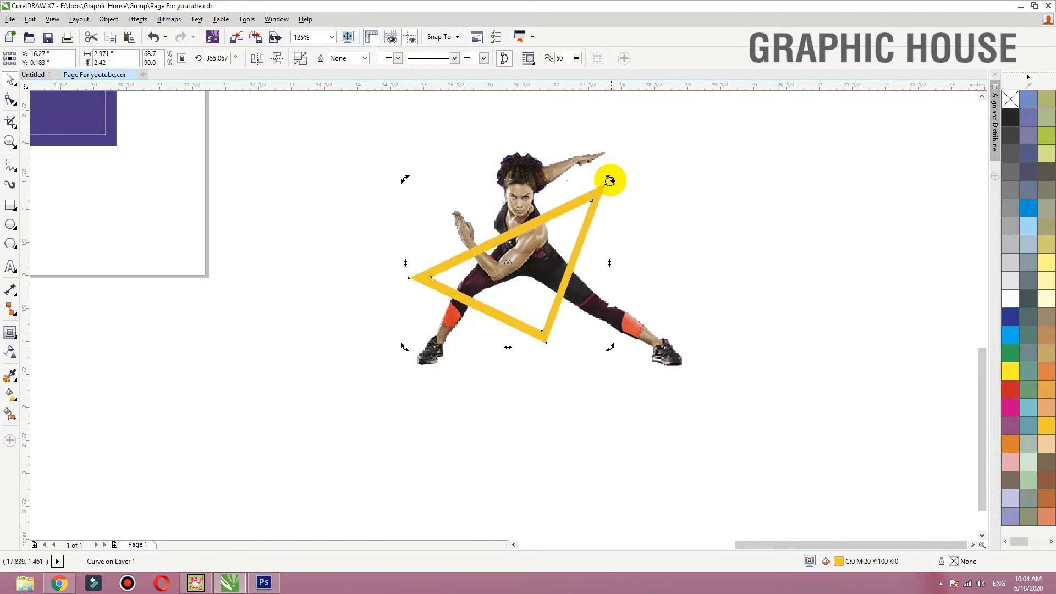
click(546, 221)
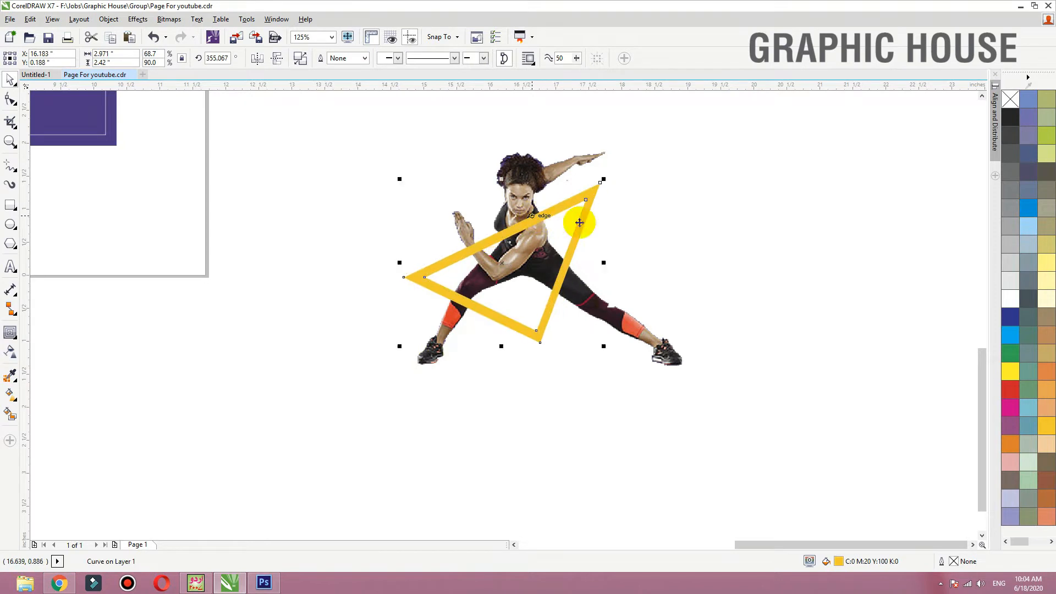
Step: Duplicate the woman photo and align the copy over the original, in front of the triangle frame
click(608, 325)
drag(620, 321, 903, 311)
drag(813, 275, 521, 270)
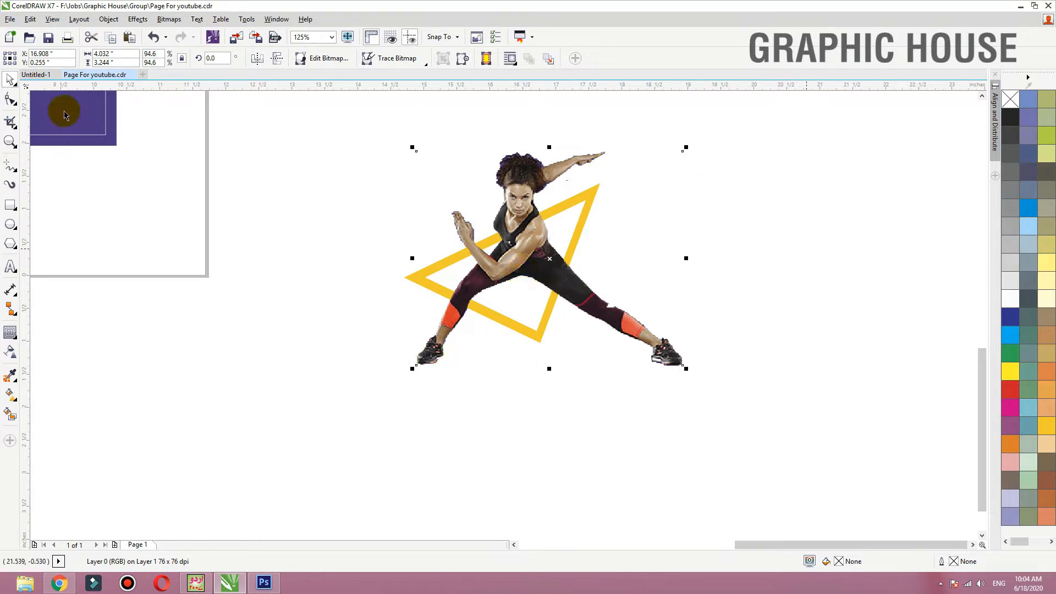
Step: Reshape the front photo copy's lower corner nodes so only the upper body covers the triangle's upper edge
click(10, 103)
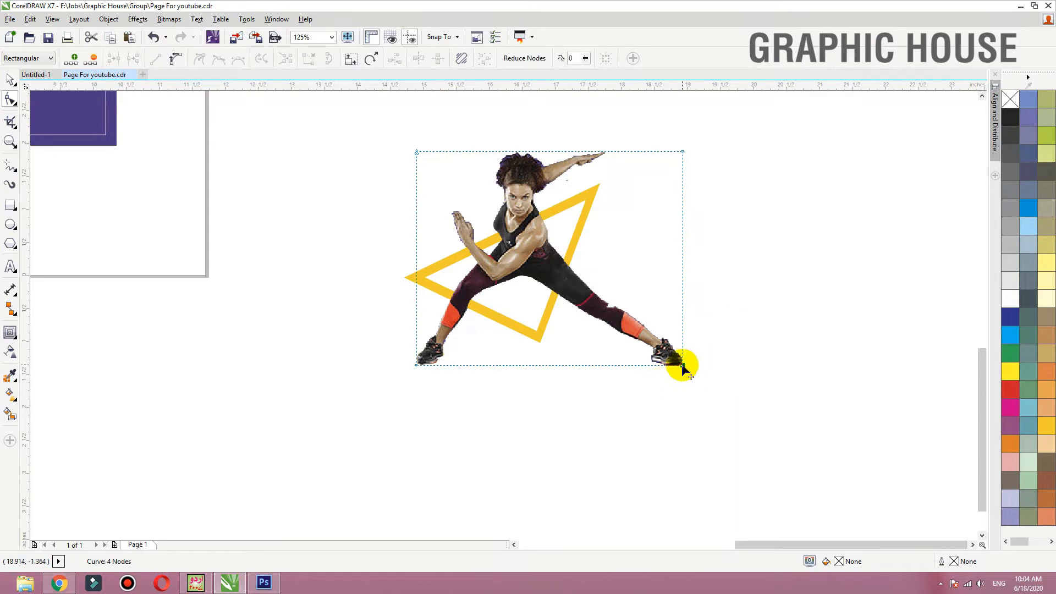
drag(682, 366, 552, 226)
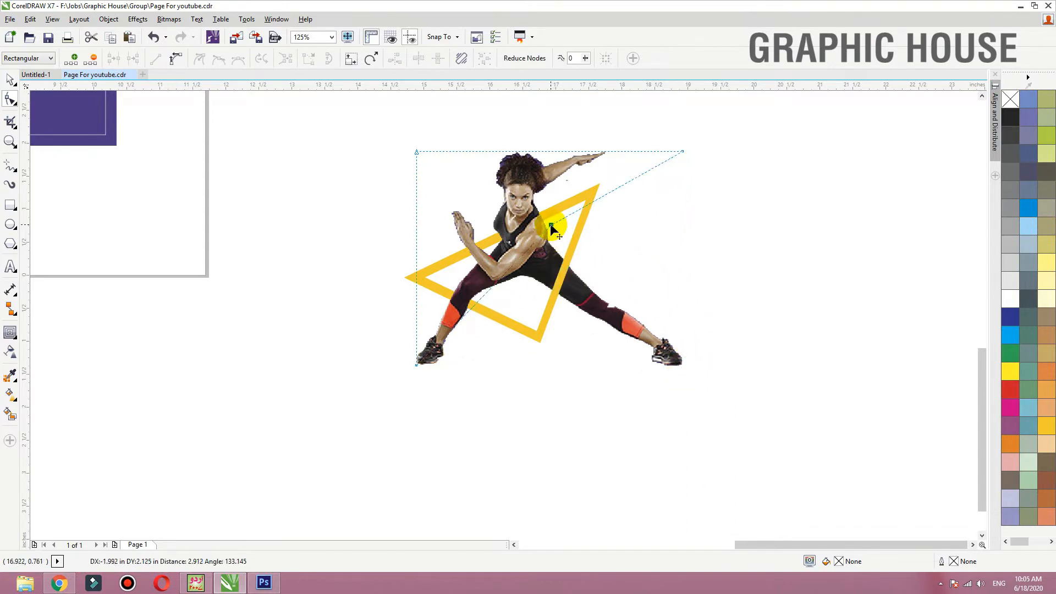
drag(417, 365, 440, 298)
key(ctrl+z)
drag(410, 345, 432, 275)
key(space)
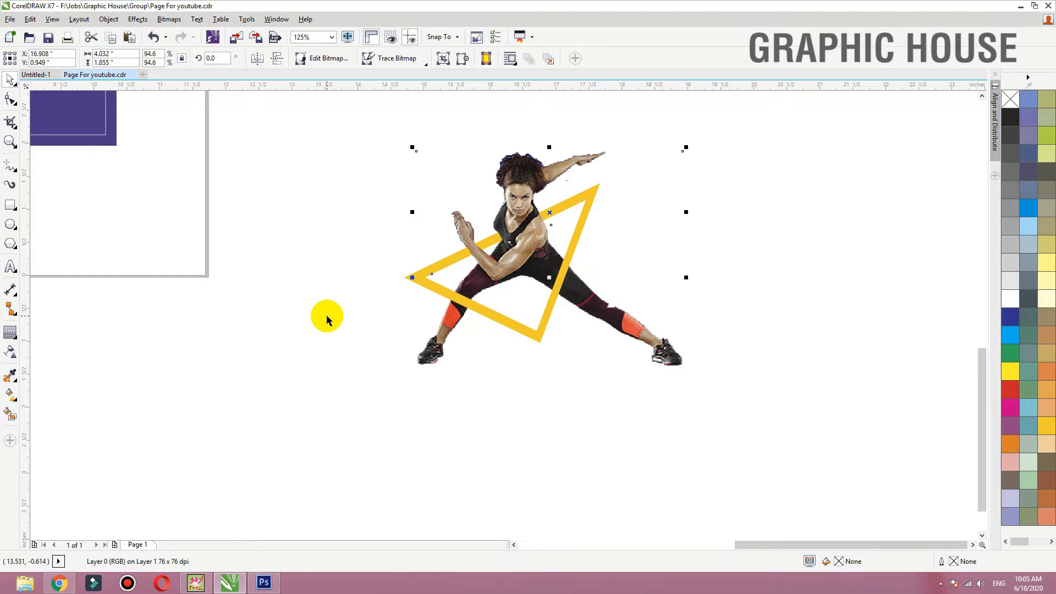
Step: Make a second full copy of the woman photo and nudge it into exact alignment over the original
drag(673, 364, 919, 358)
key(ctrl+z)
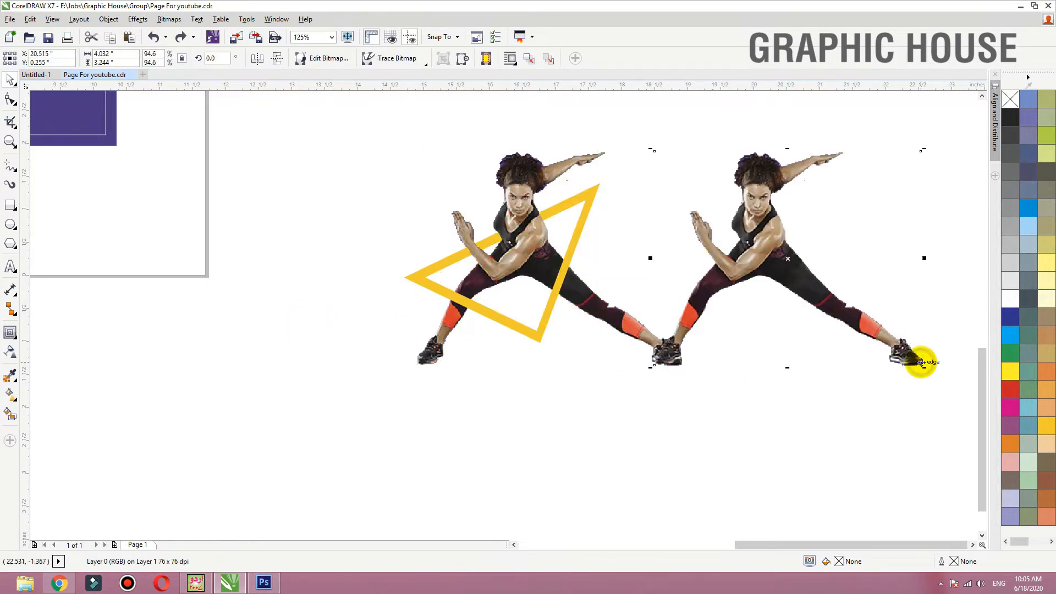
drag(766, 303, 580, 302)
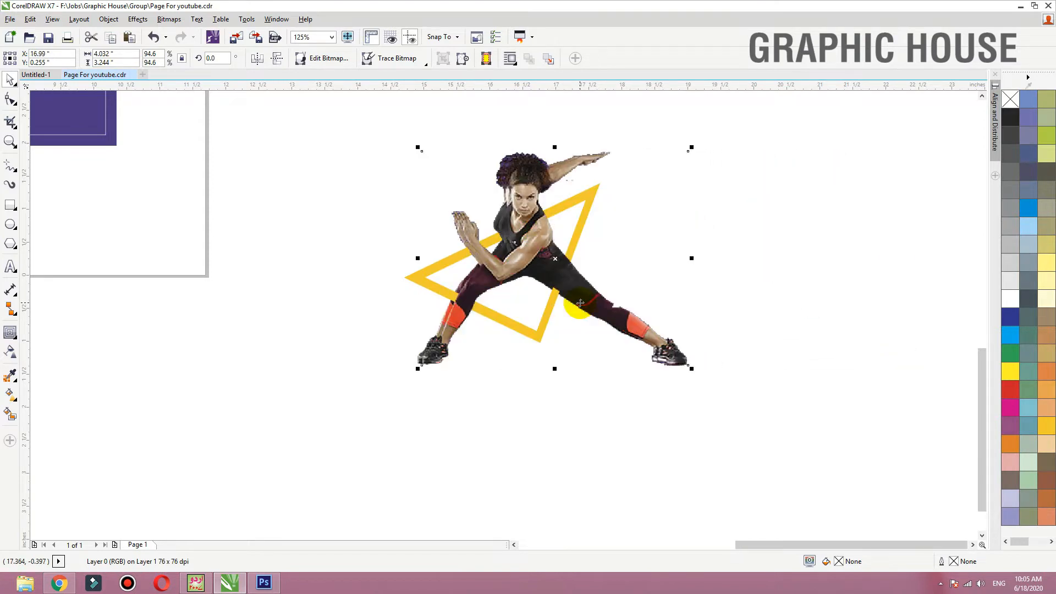
key(Left)
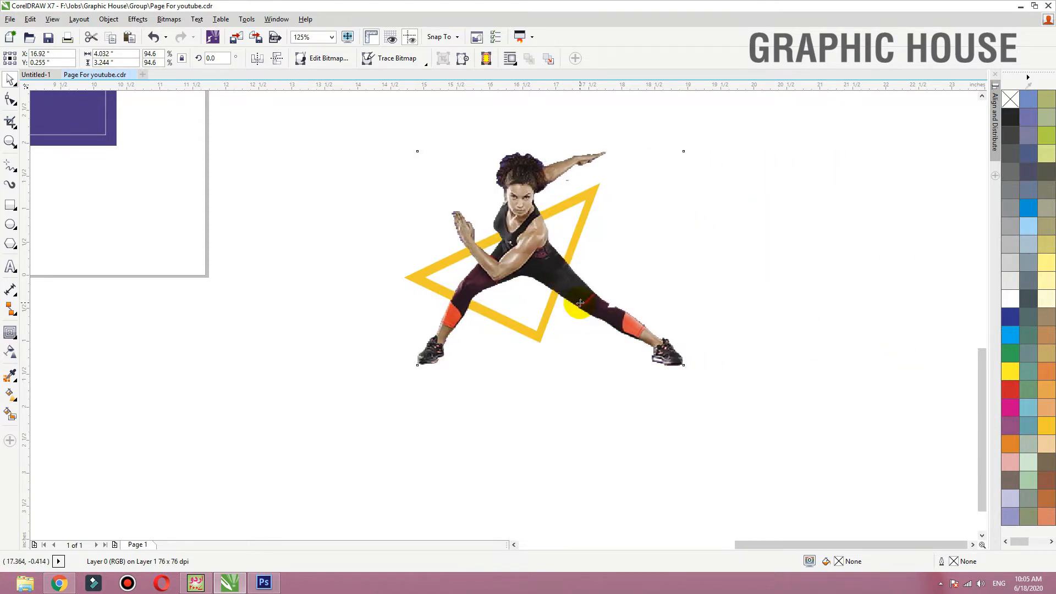
key(Left)
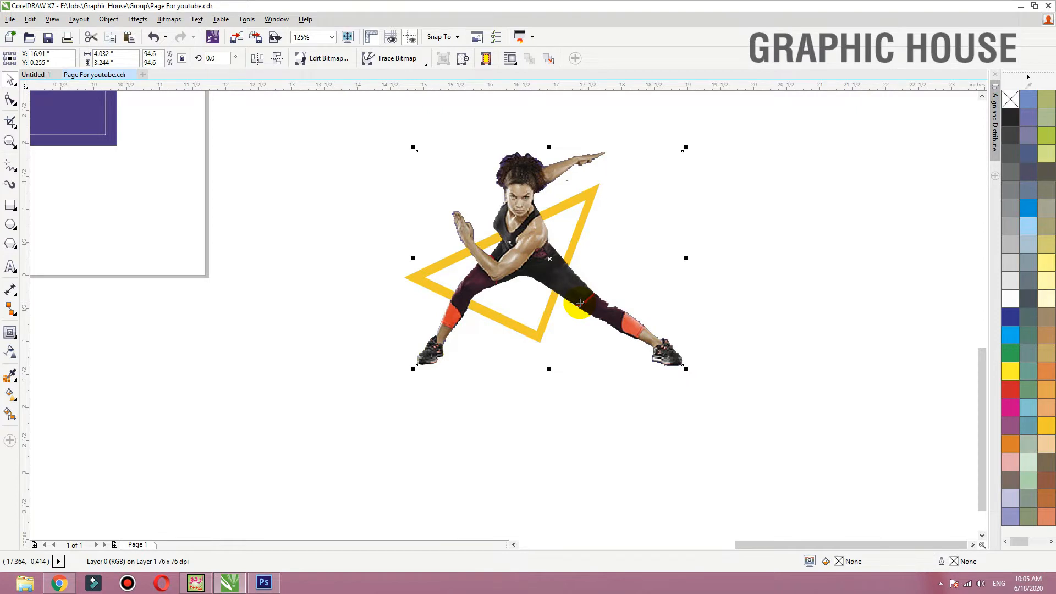
Step: Reshape the second photo copy's nodes to crop it to the lower-left leg, about 1.8 by 1.24 inches
key(F10)
drag(713, 127, 419, 285)
drag(718, 258, 536, 366)
key(space)
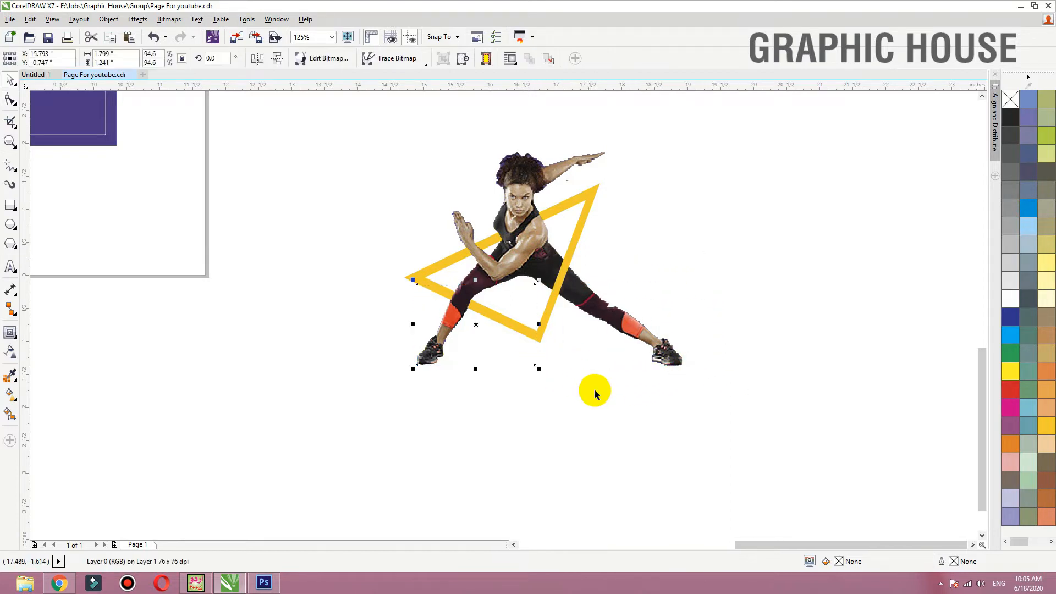
click(598, 400)
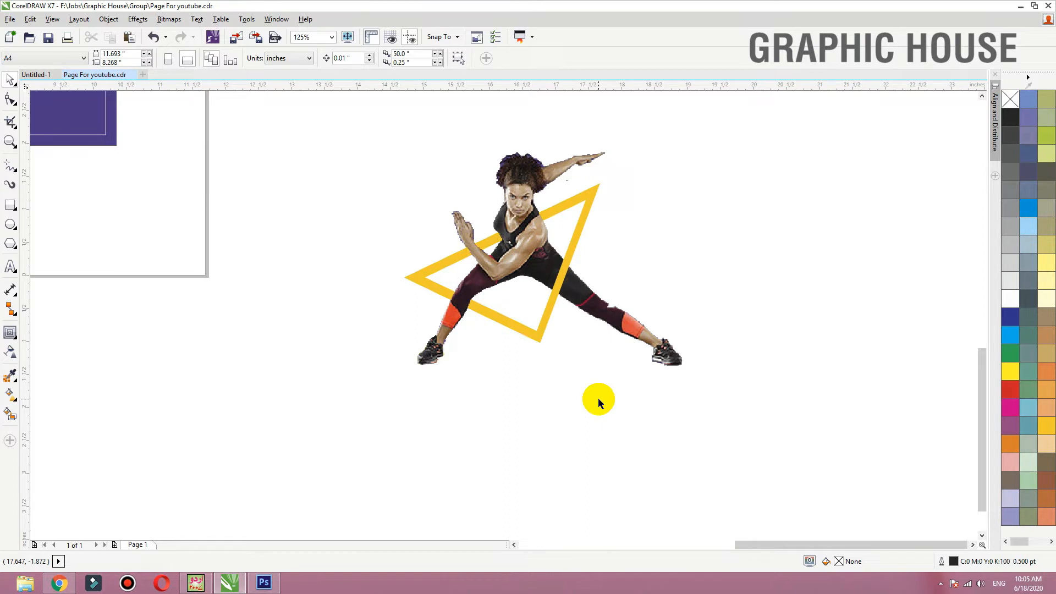
drag(434, 312, 406, 313)
key(ctrl+z)
drag(534, 226, 480, 192)
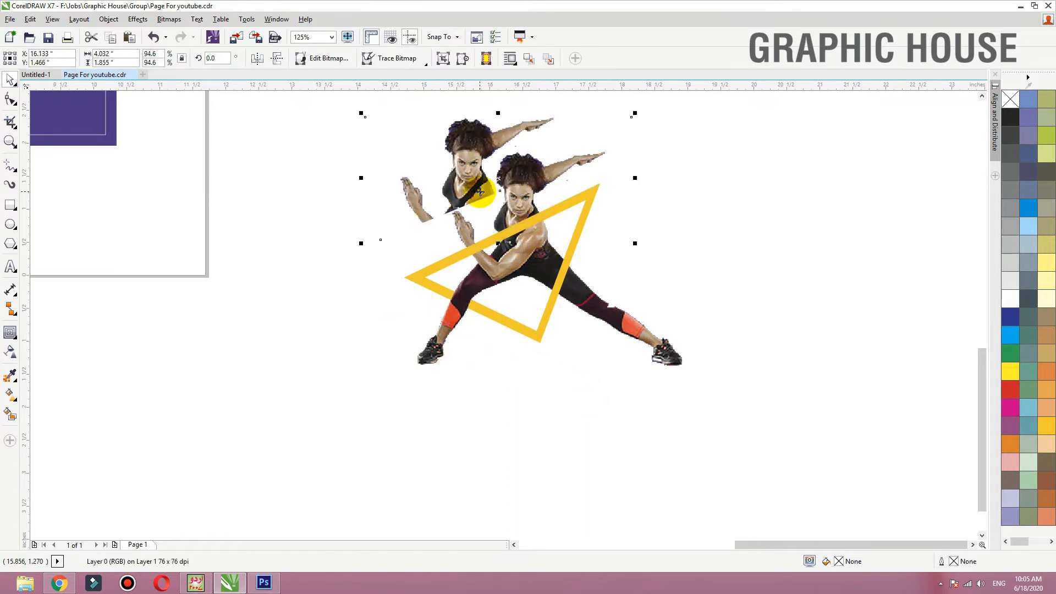
key(ctrl+z)
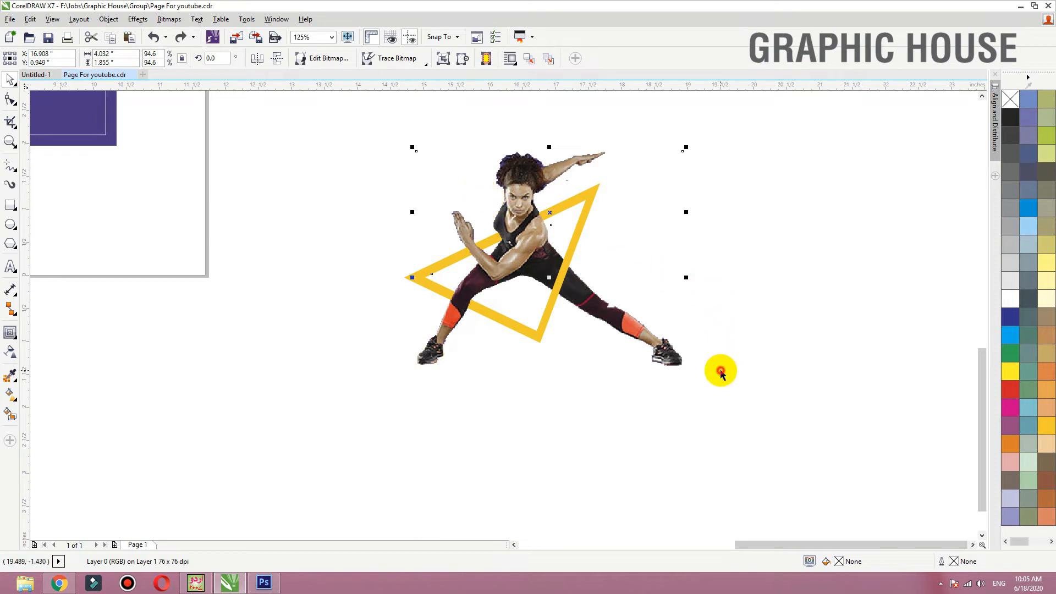
click(721, 373)
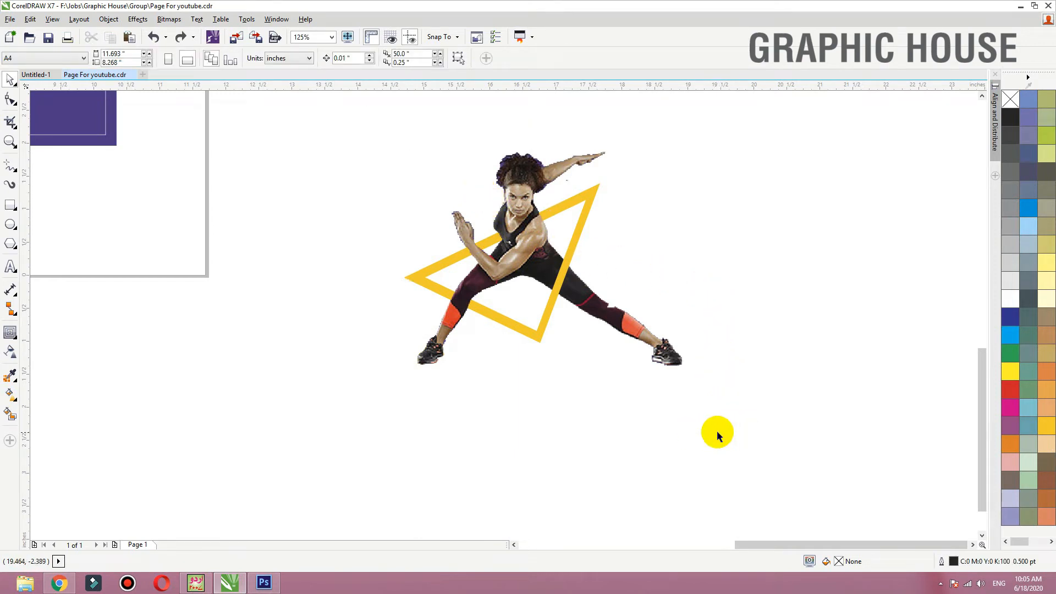
Step: Group the photo pieces with the triangle frame and center the group horizontally on the purple banner
drag(758, 443, 358, 99)
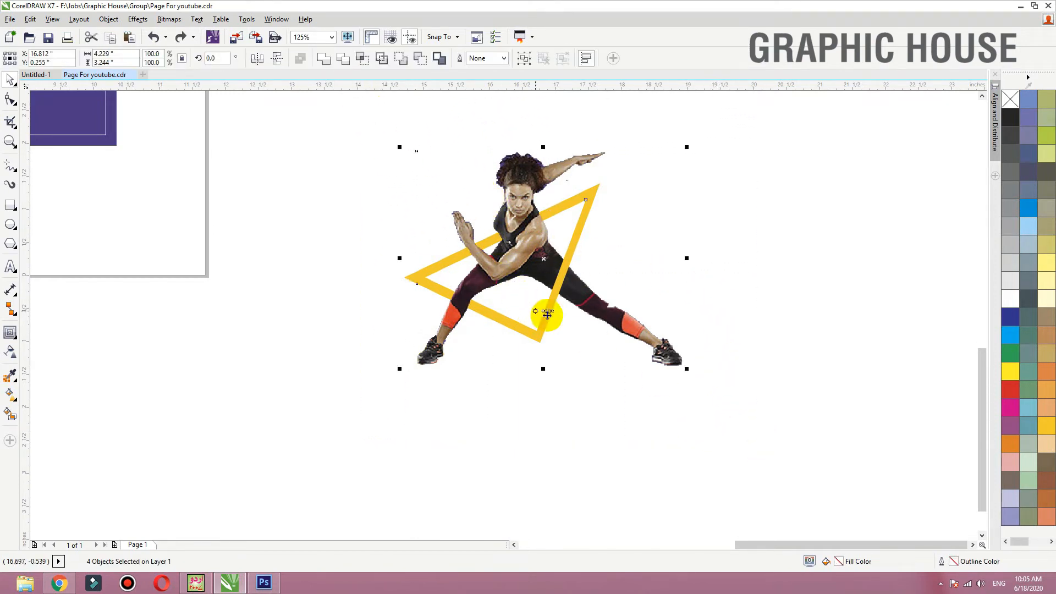
key(ctrl+g)
scroll(606, 341, down, 2)
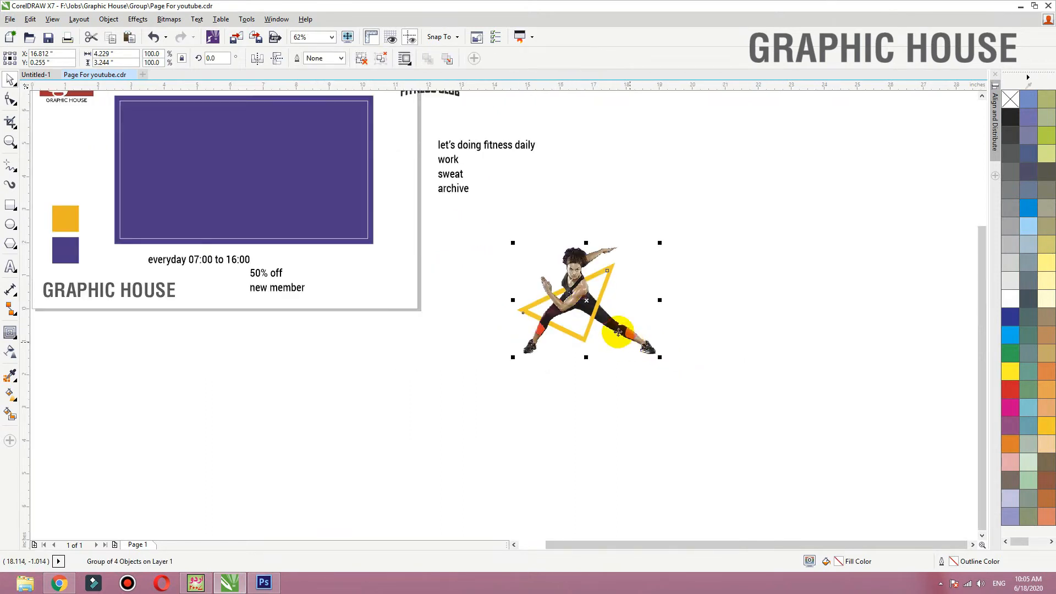
drag(592, 299, 223, 147)
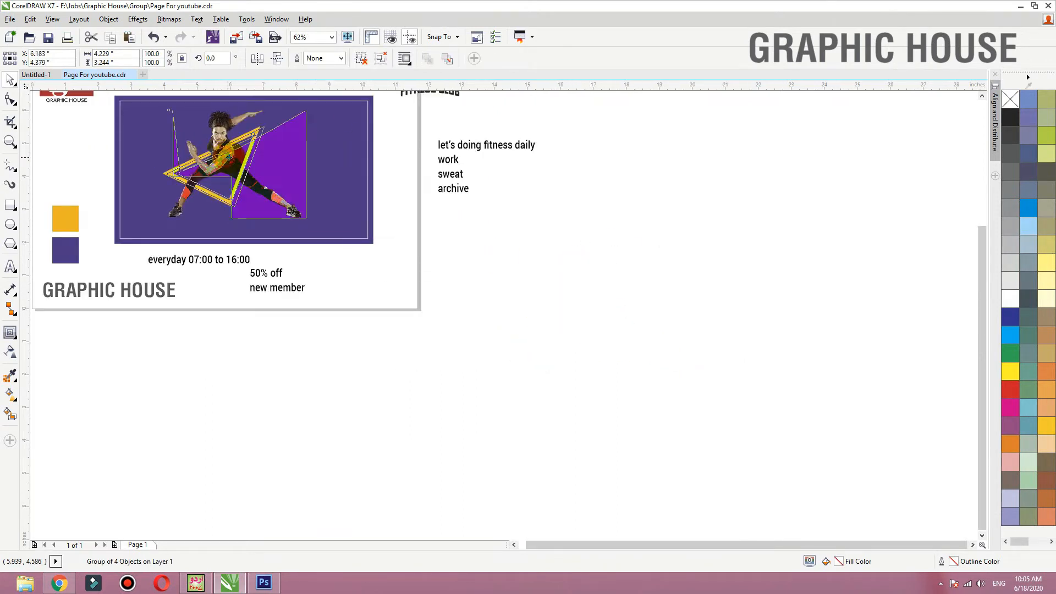
shift+click(343, 215)
key(c)
click(362, 286)
Step: Scale the woman-and-triangle group down slightly within the banner
click(289, 198)
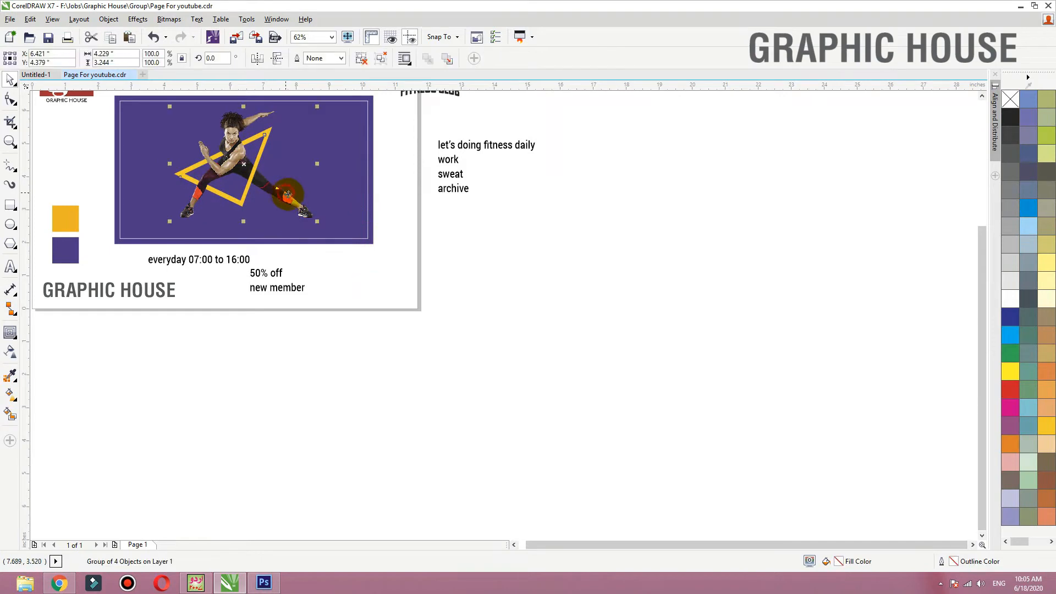
key(shift+F2)
scroll(302, 193, down, 1)
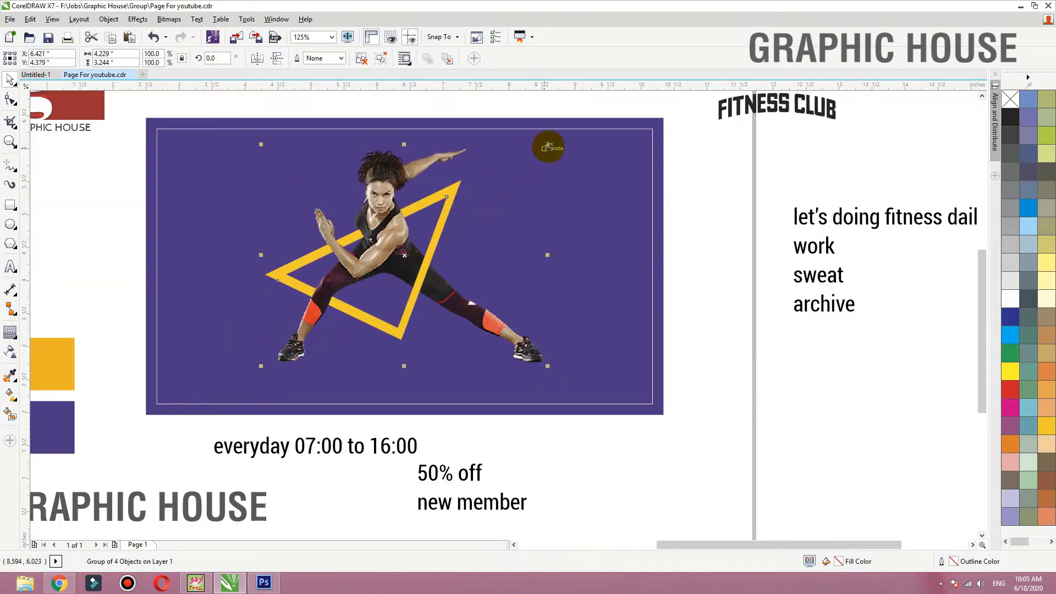
drag(548, 145, 537, 155)
click(694, 290)
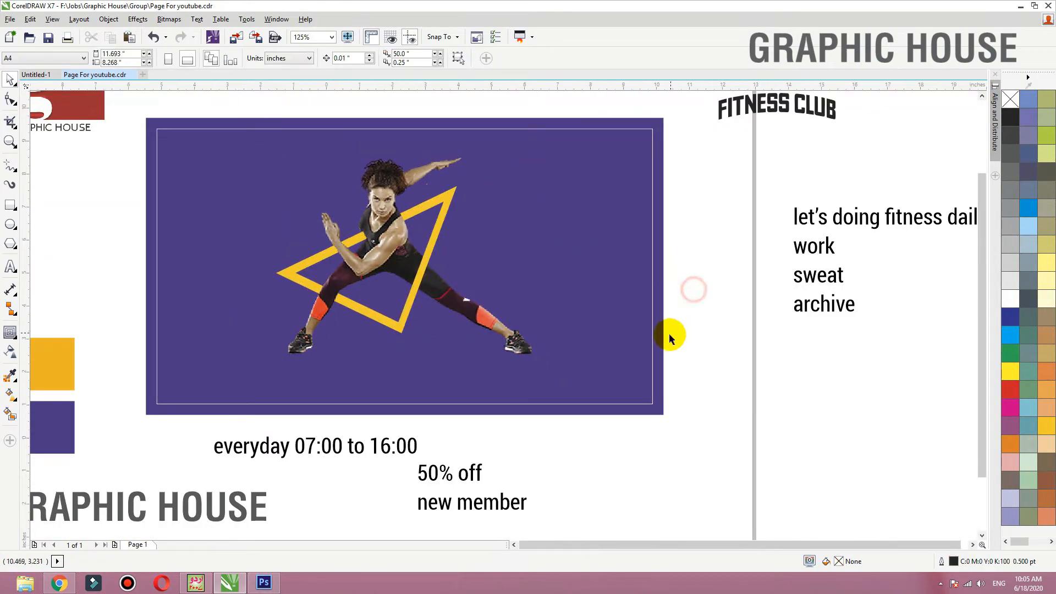
Step: Place the Fitness Club logo in the banner's lower-right corner, scale it down slightly and color it white
scroll(669, 337, down, 1)
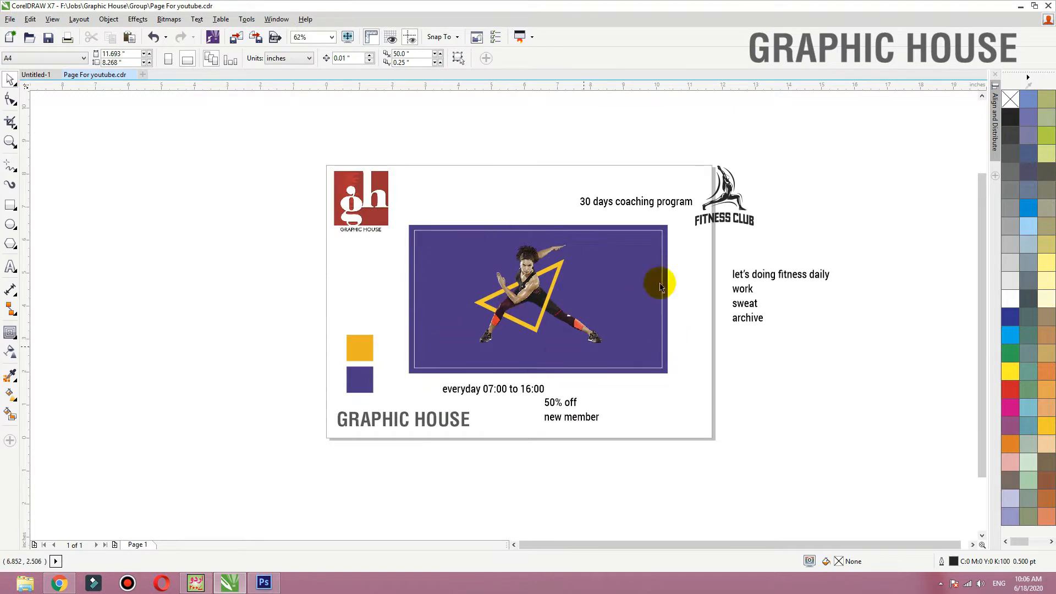
drag(840, 151, 278, 407)
click(776, 179)
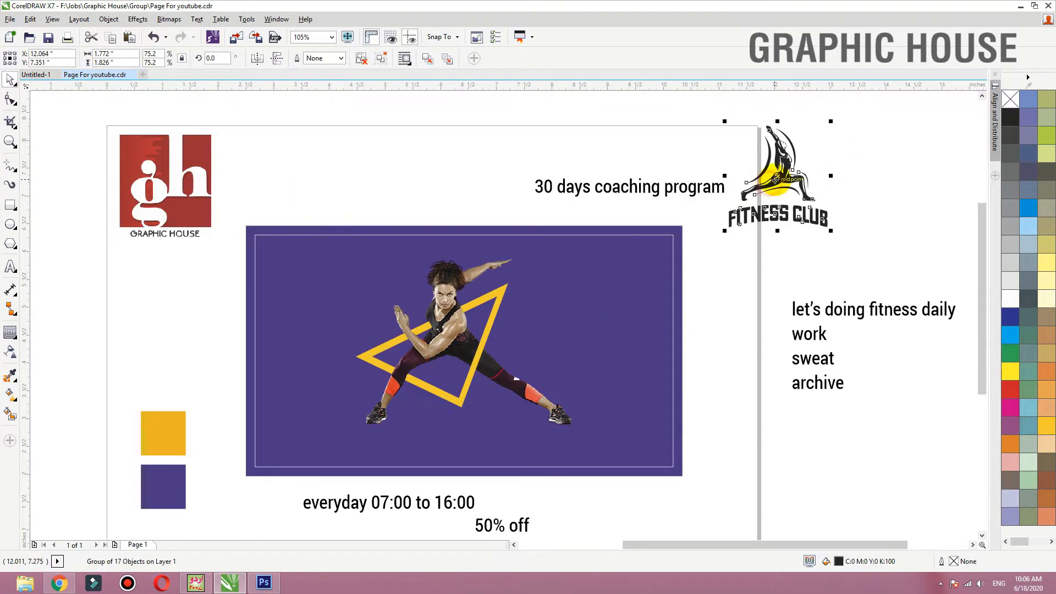
drag(776, 179, 622, 419)
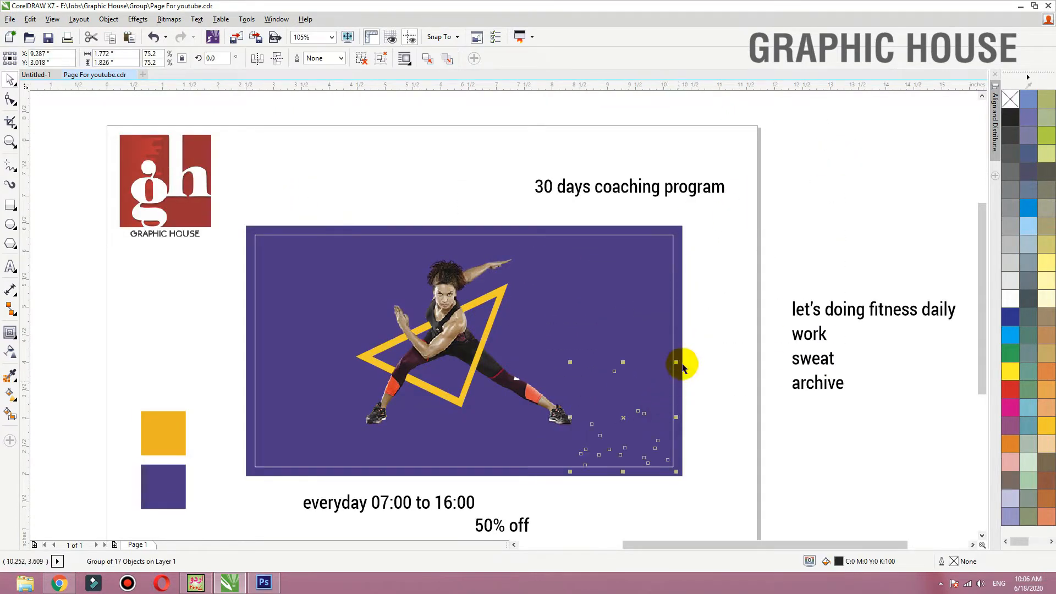
drag(678, 360, 660, 378)
click(1011, 299)
drag(637, 425, 643, 434)
Step: Move the four-line "let's doing fitness daily" text onto the banner beside the woman and make it white and bold
click(809, 357)
drag(808, 358, 552, 335)
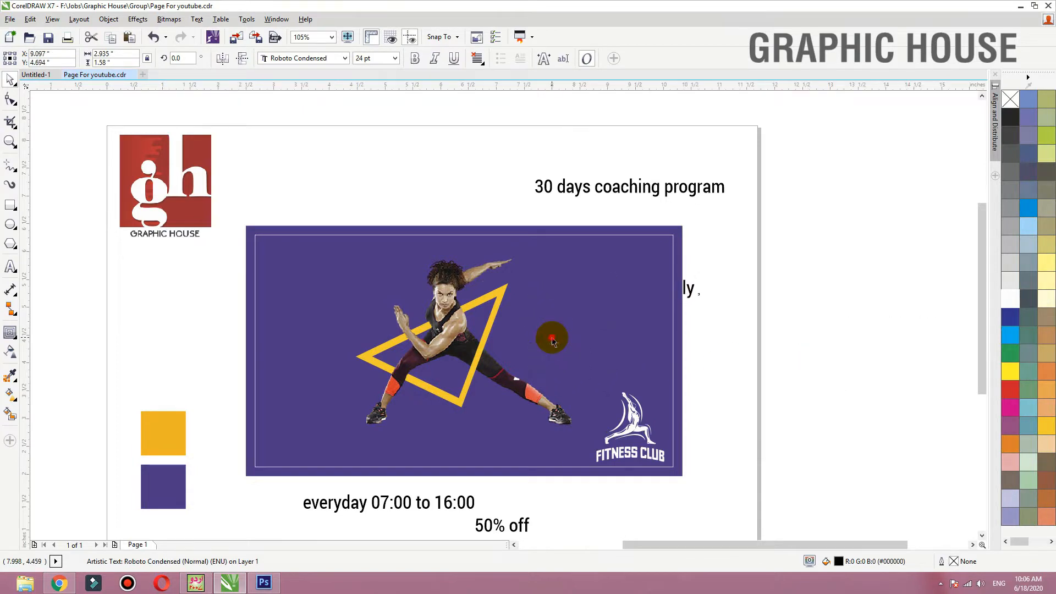
click(552, 338)
drag(783, 242, 486, 420)
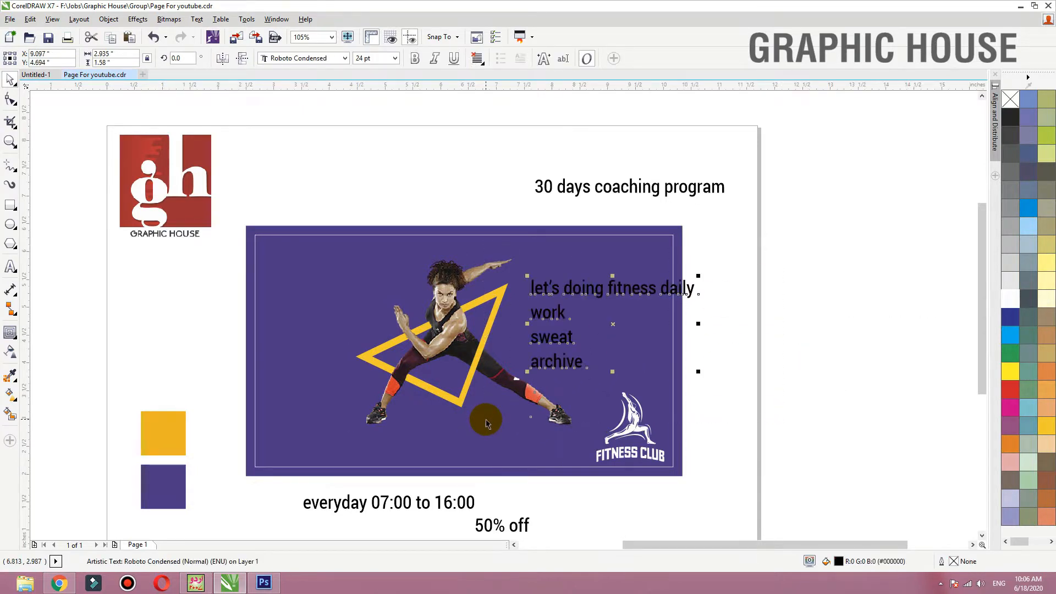
click(1009, 297)
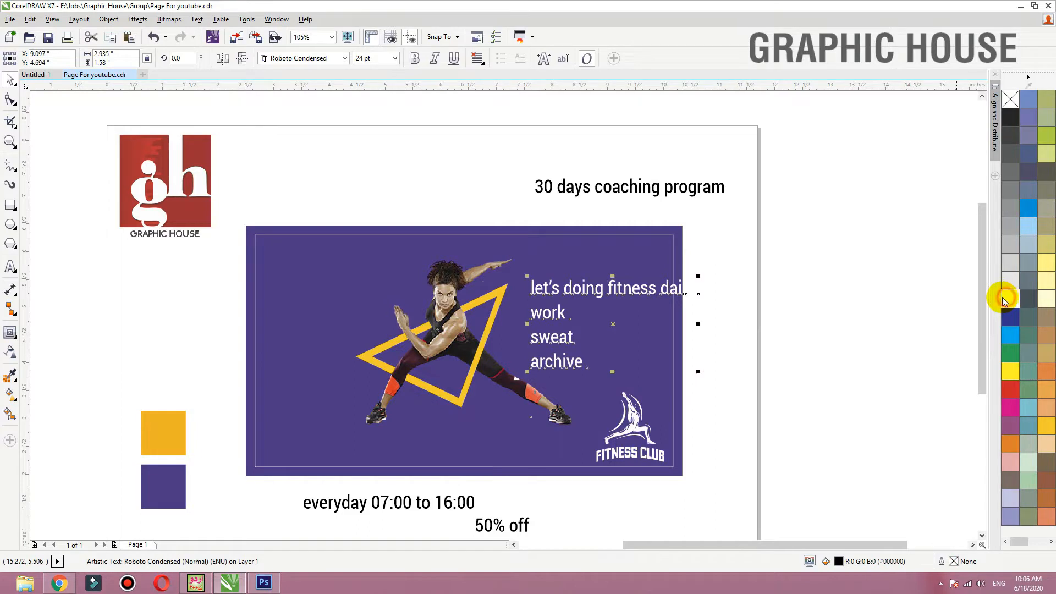
click(416, 60)
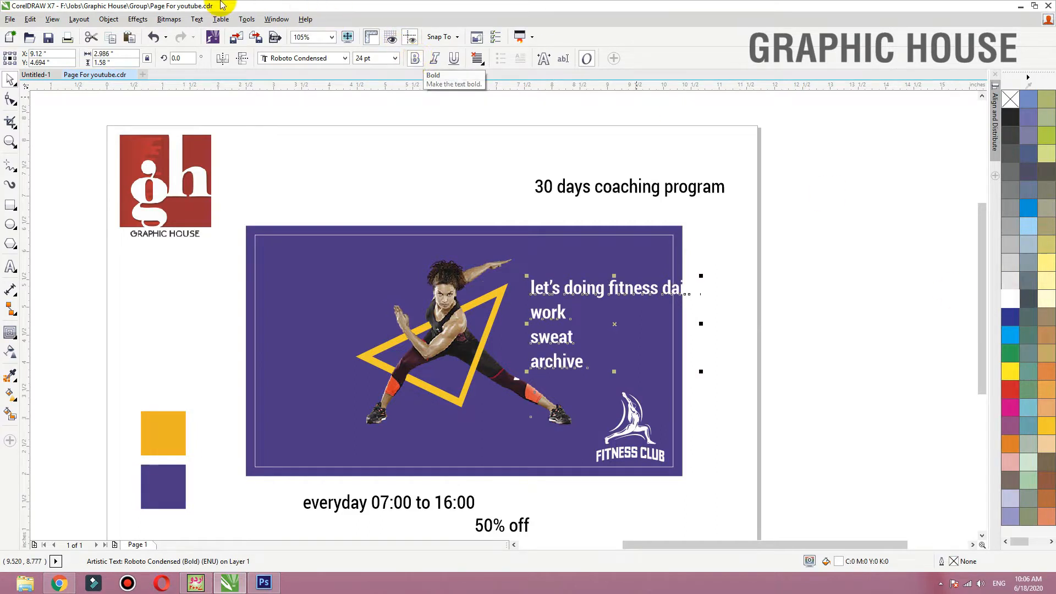
Step: Change the four-line slogan text to Title Case
click(197, 19)
click(253, 374)
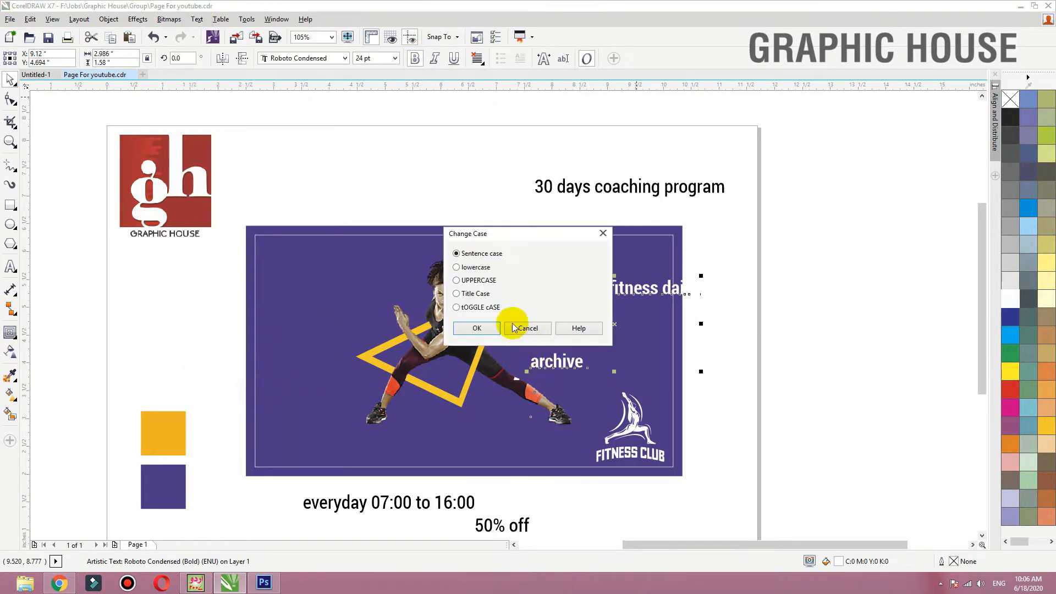
click(475, 294)
click(477, 328)
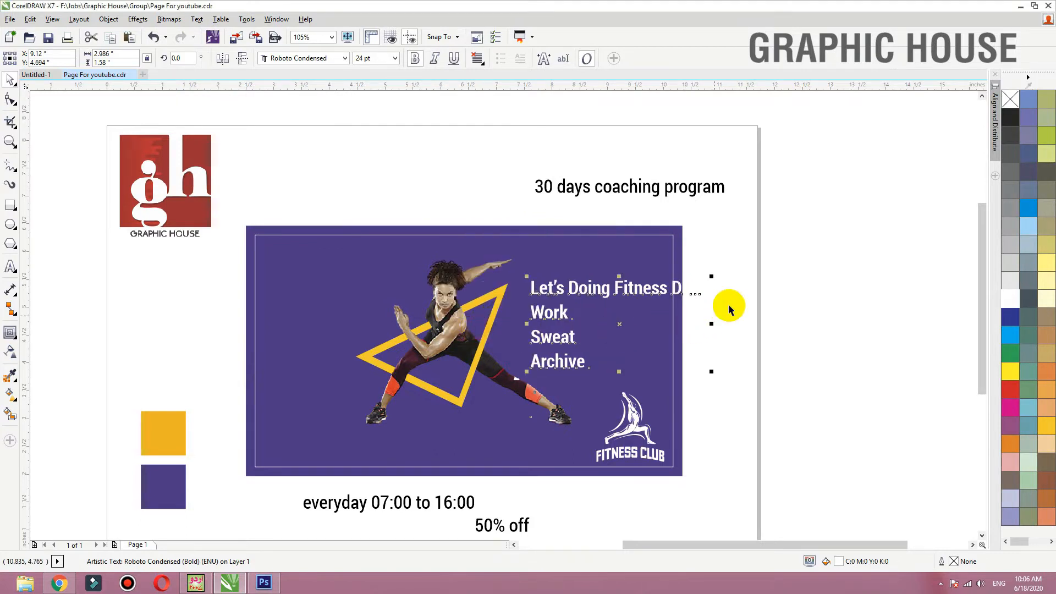
Step: Separate the slogan into individual lines and move "Let's Doing Fitness Daily" up near the banner's upper edge
click(780, 281)
drag(789, 236, 344, 487)
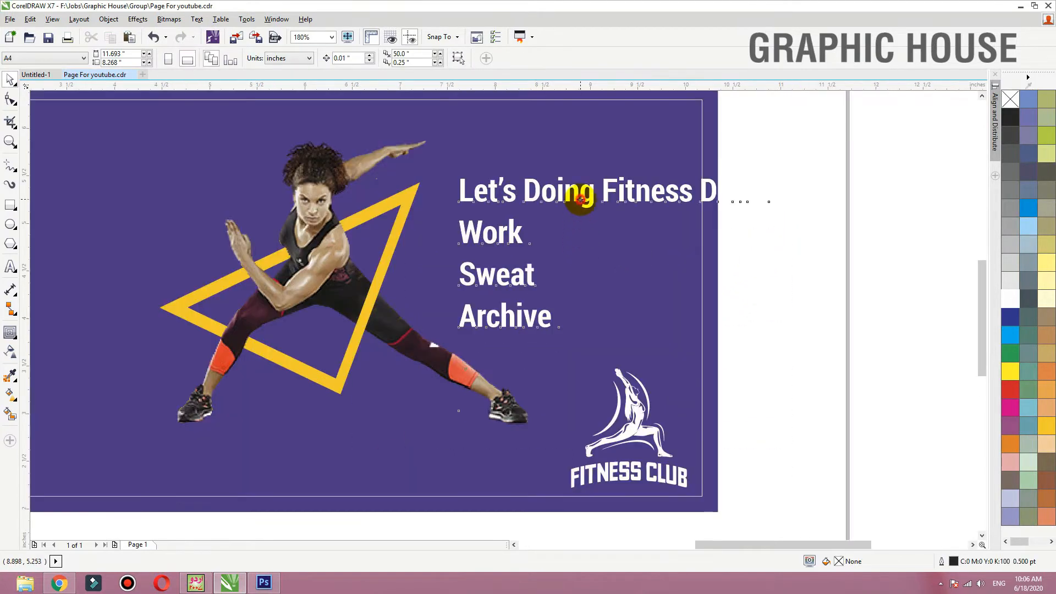
click(580, 199)
drag(581, 199, 500, 138)
Step: Tighten the vertical spacing between Work, Sweat and Archive evenly, to about 1.04 inches overall height
shift+click(519, 280)
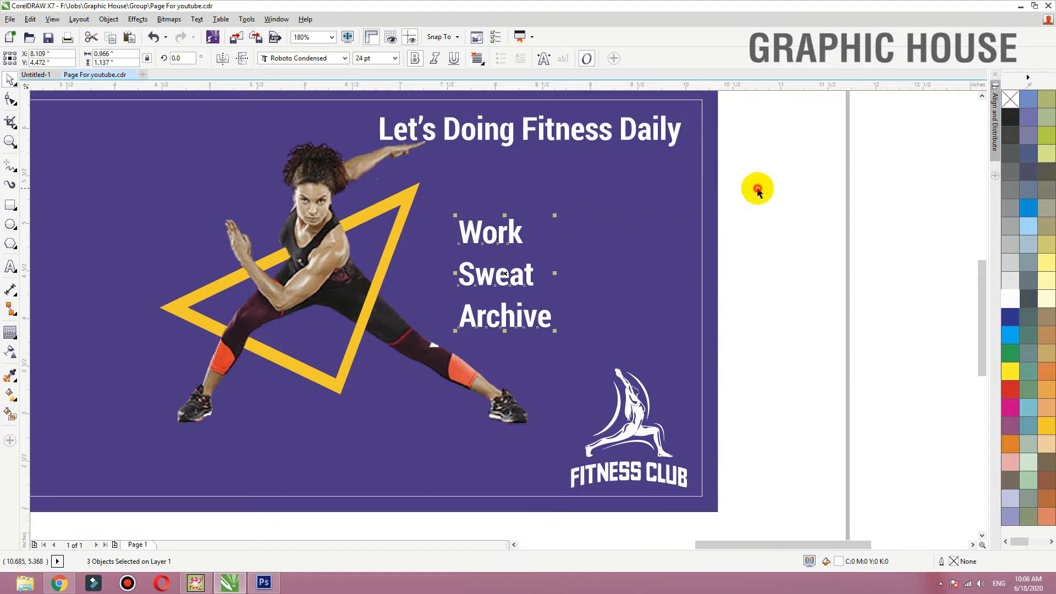
drag(778, 183, 371, 251)
key(Down)
key(Down)
key(Down)
key(Down)
key(Down)
drag(807, 183, 398, 289)
key(Down)
key(Down)
key(Down)
key(Down)
key(Down)
drag(816, 180, 409, 352)
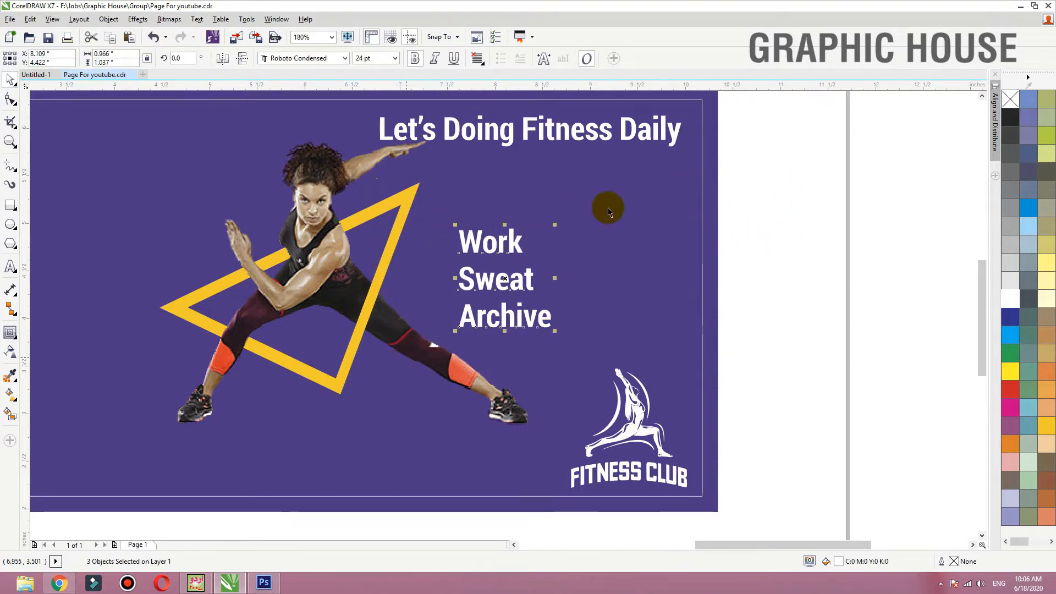
Step: Enlarge Work, Sweat and Archive to about 42 pt and position them between the headline and the logo
drag(553, 226, 620, 176)
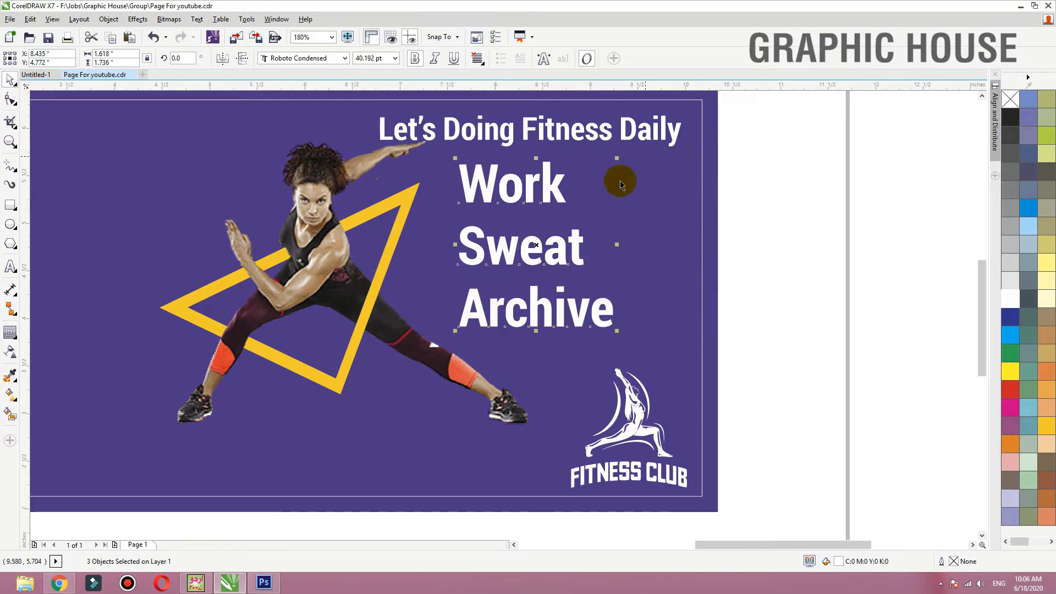
drag(583, 309, 573, 346)
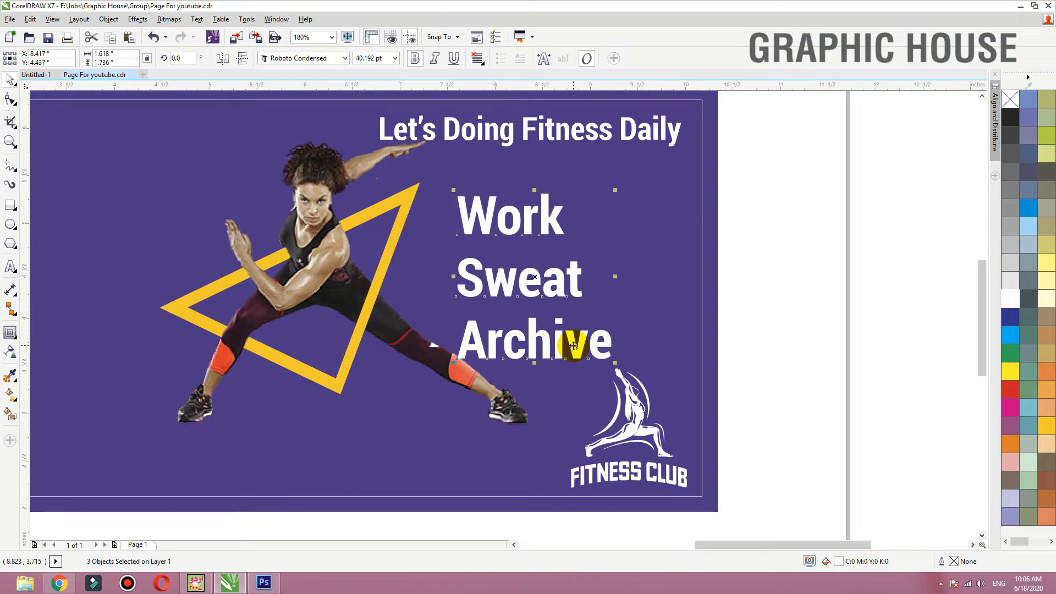
drag(617, 190, 622, 182)
drag(585, 290, 580, 296)
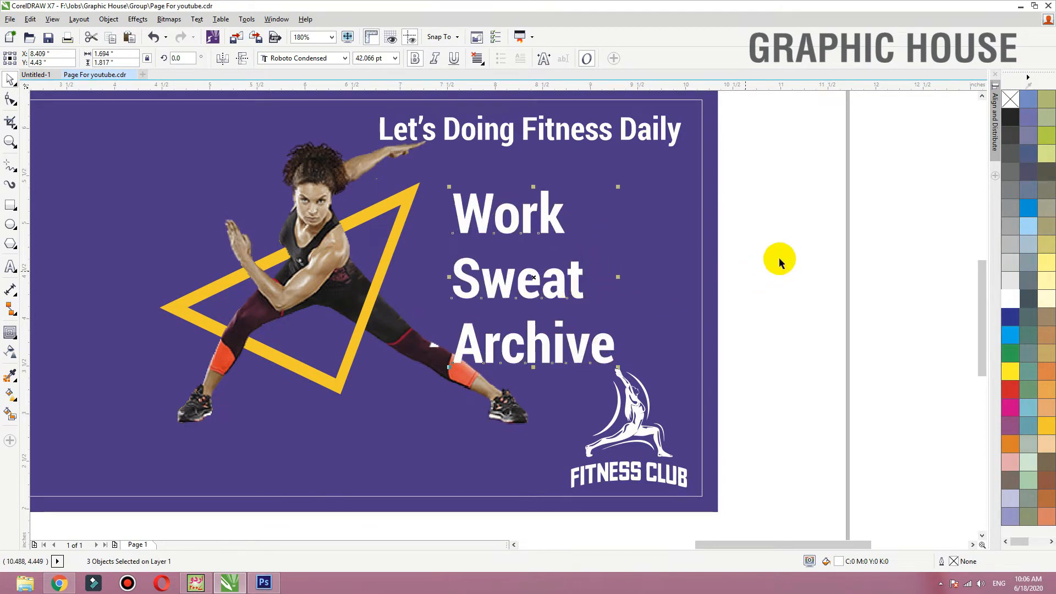
click(777, 256)
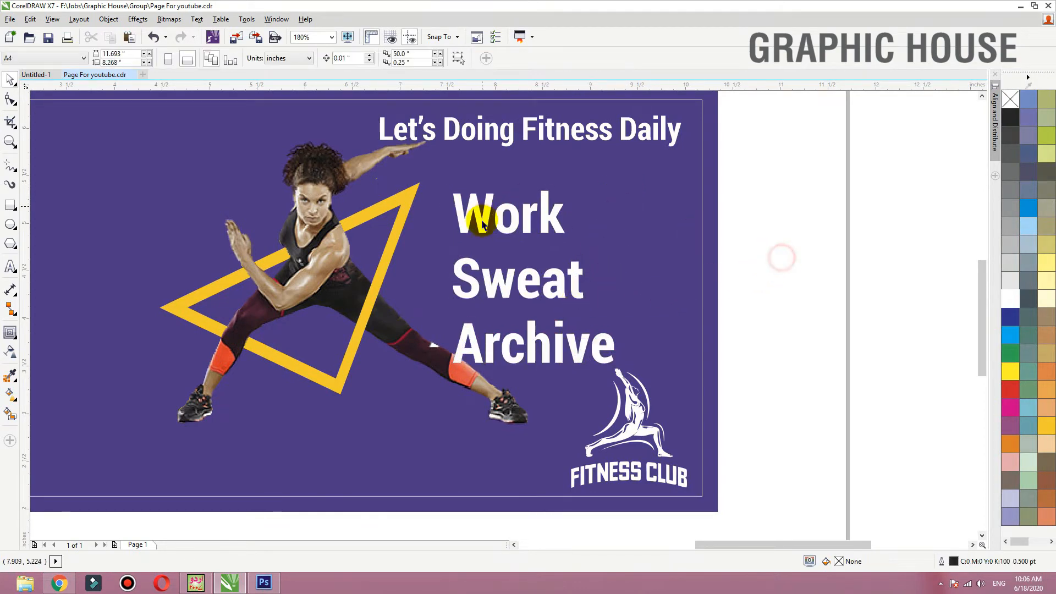
Step: Draw a square about 0.19 inches wide before Work, filled with yellow and without an outline
click(11, 206)
drag(417, 197, 445, 222)
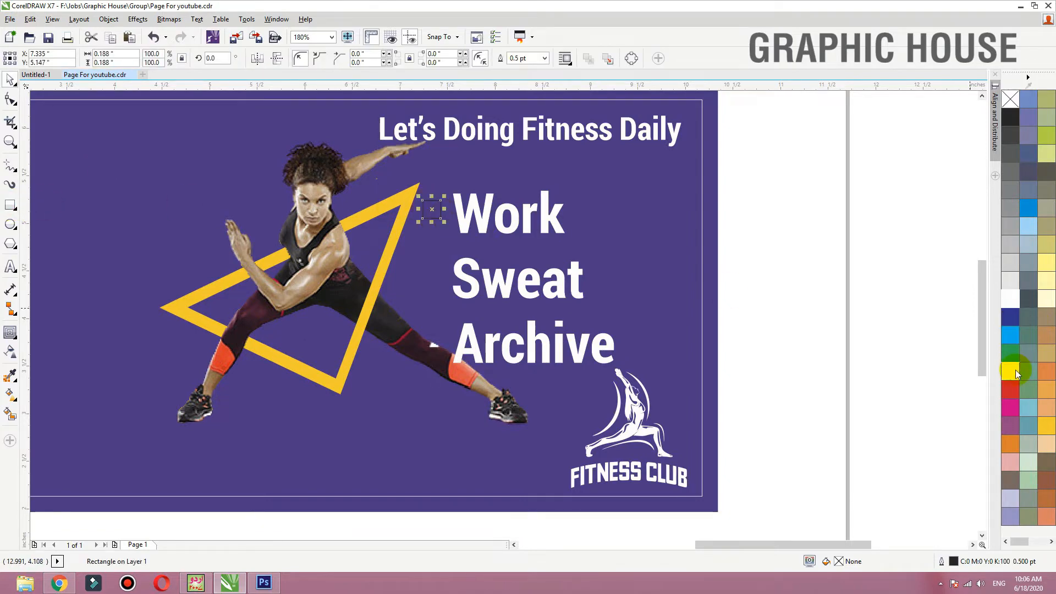
click(1047, 425)
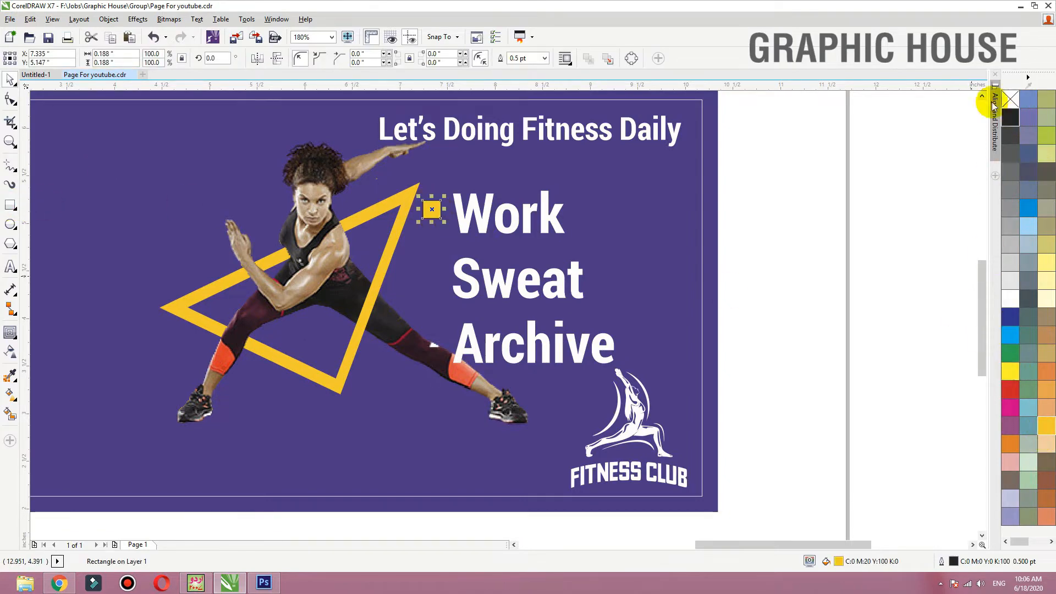
right_click(1011, 100)
Step: Sample the orange-yellow color swatch and apply it to the small square and the triangle frame
key(F4)
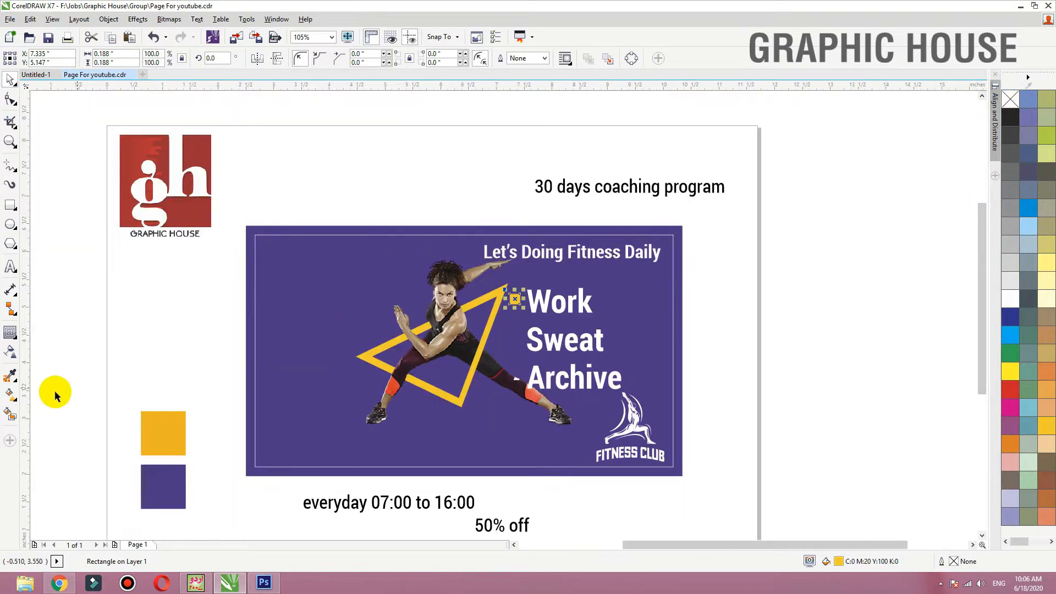
click(10, 376)
click(182, 445)
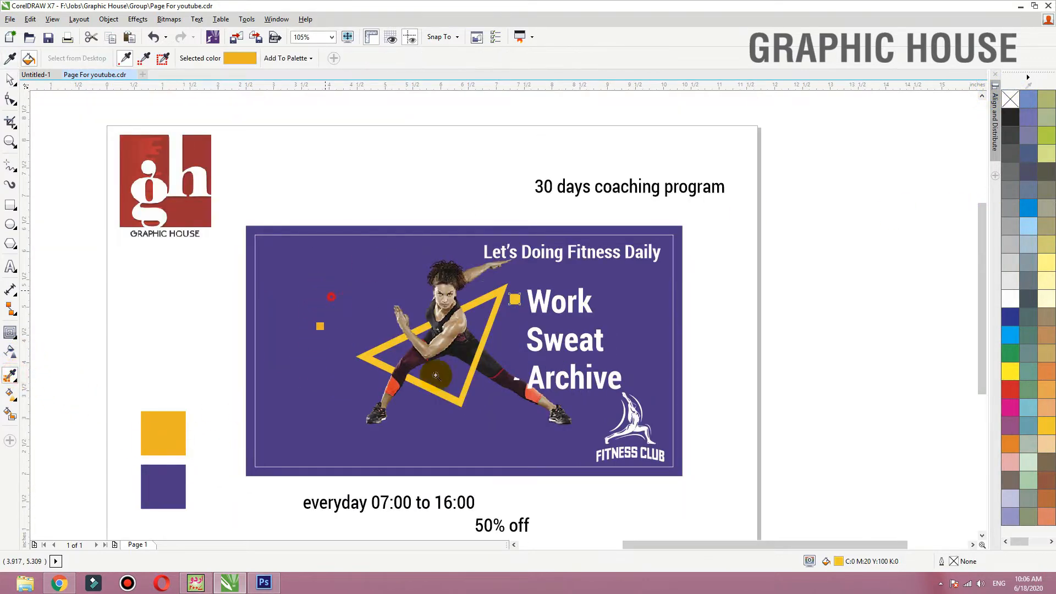
scroll(510, 379, up, 3)
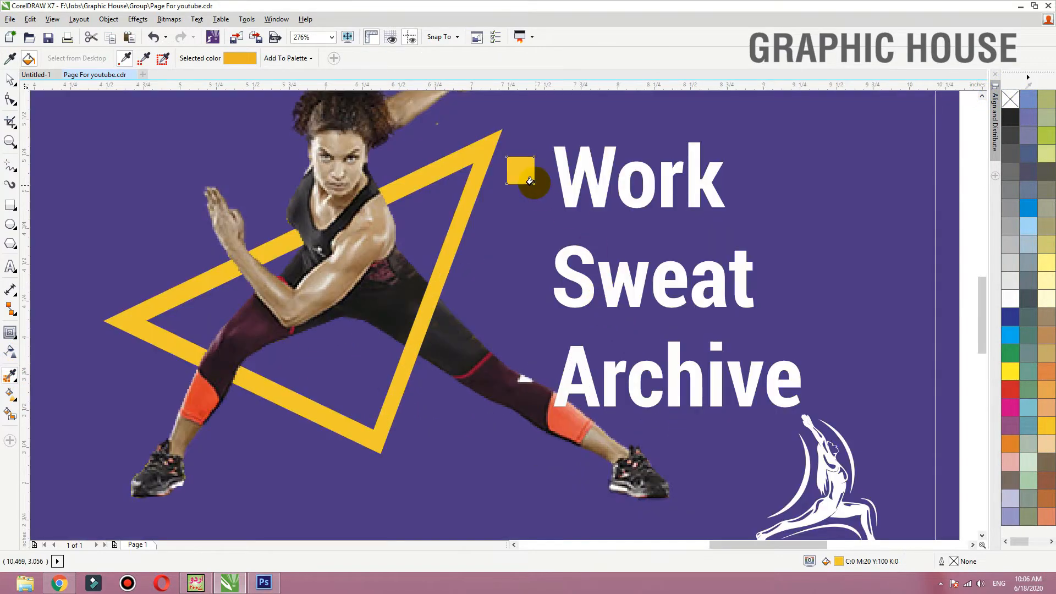
click(371, 443)
scroll(465, 330, down, 2)
scroll(630, 256, up, 3)
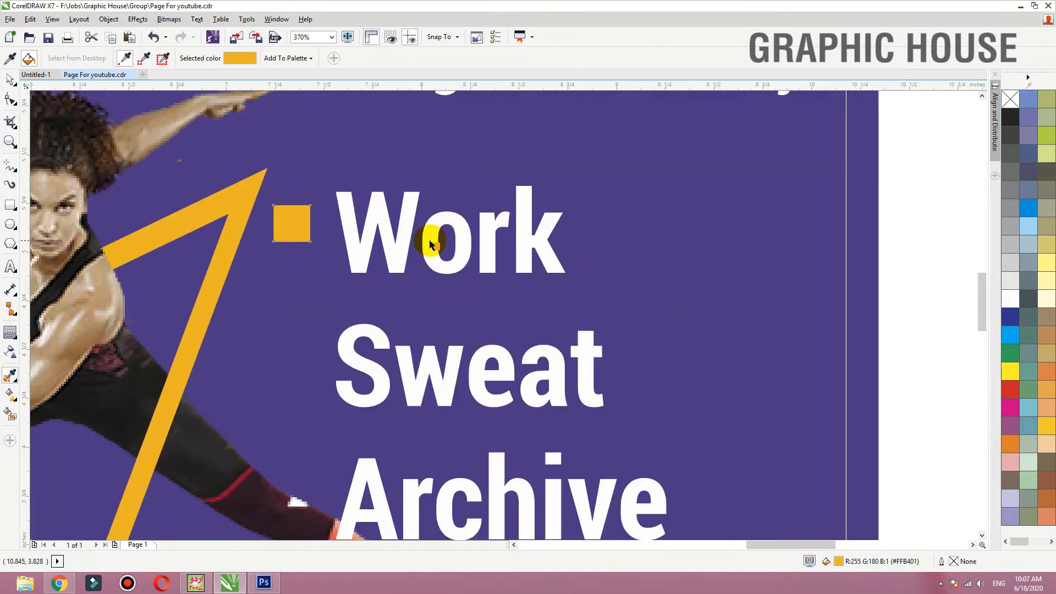
Step: Rotate the small square before Work to about 346.2 degrees
key(space)
click(279, 218)
scroll(308, 221, up, 4)
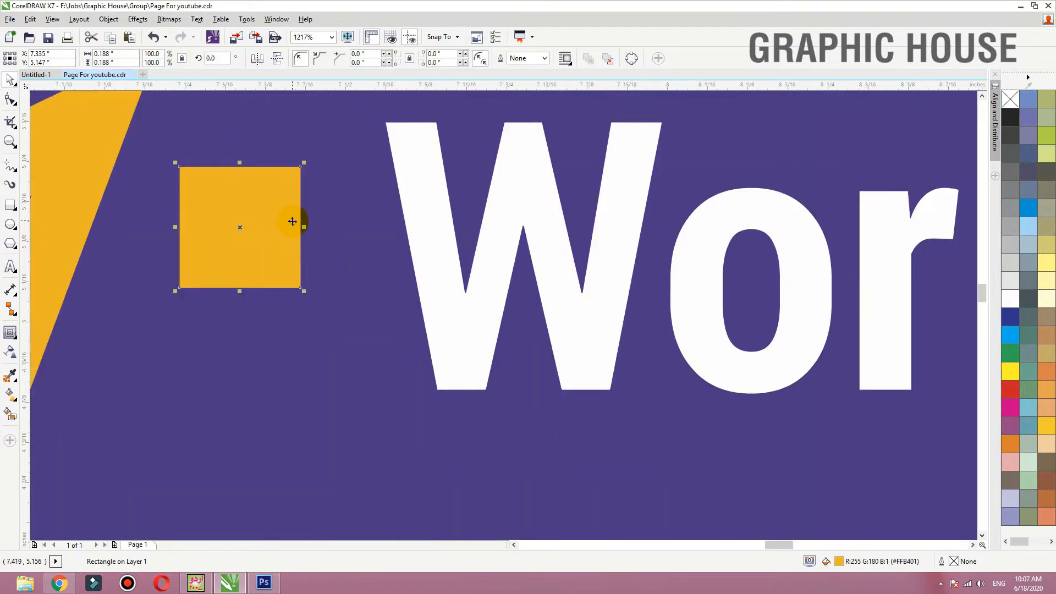
scroll(292, 221, down, 2)
drag(302, 203, 295, 212)
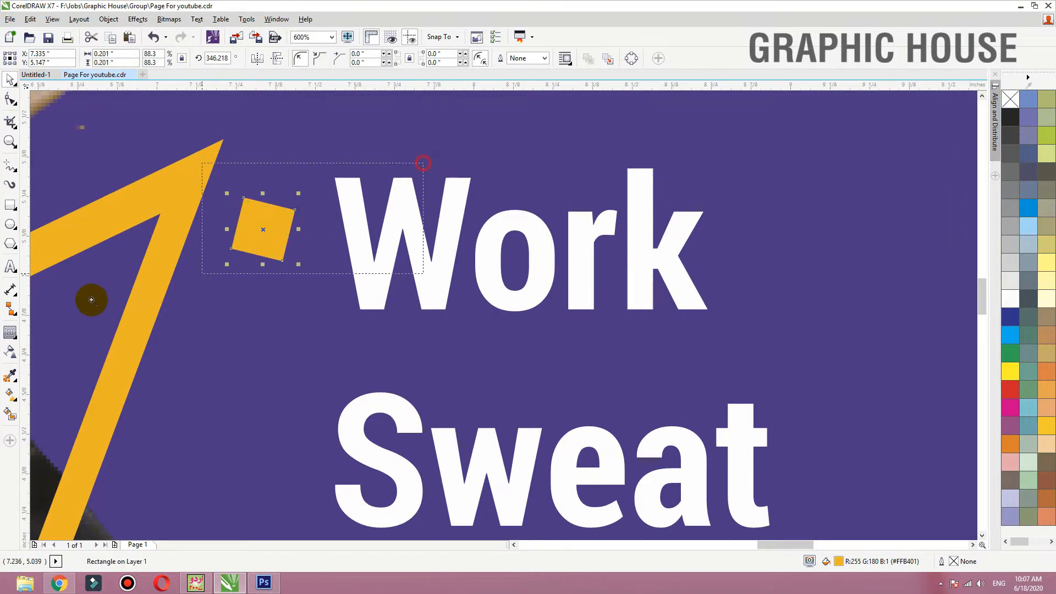
Step: Round the small square's corners to about 0.018 inches and shift it closer to Work
scroll(595, 240, up, 4)
drag(612, 256, 596, 252)
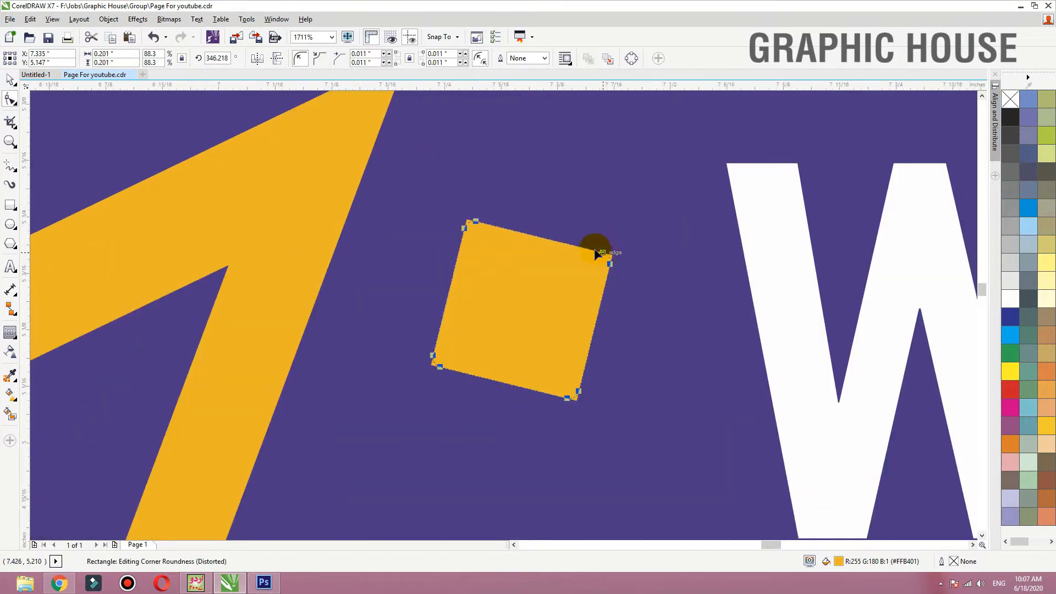
key(space)
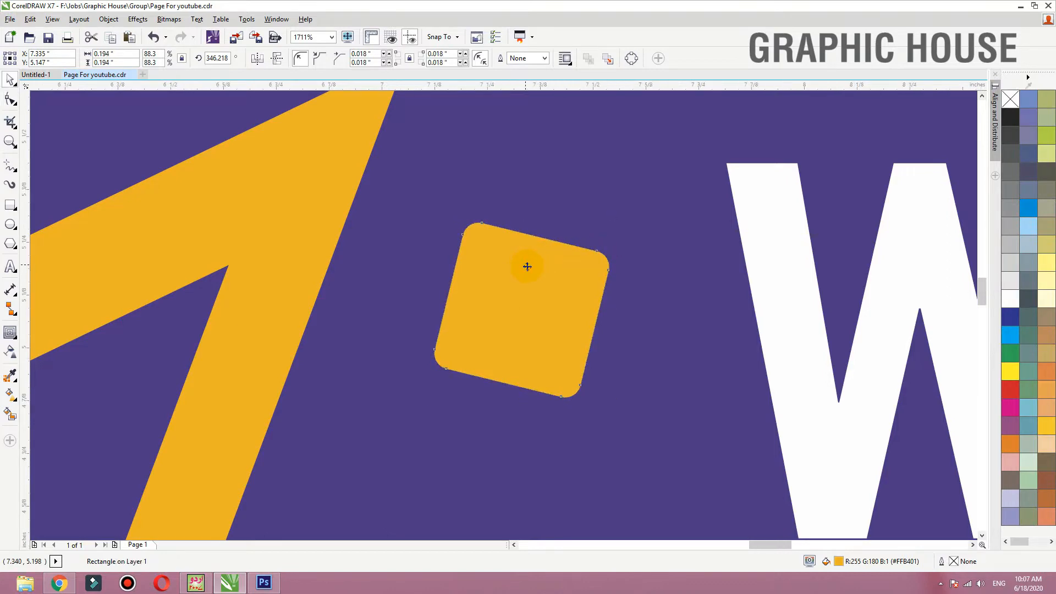
scroll(526, 264, down, 3)
mouse_move(541, 274)
mouse_down()
mouse_move(586, 293)
mouse_move(556, 277)
mouse_up()
scroll(555, 278, down, 4)
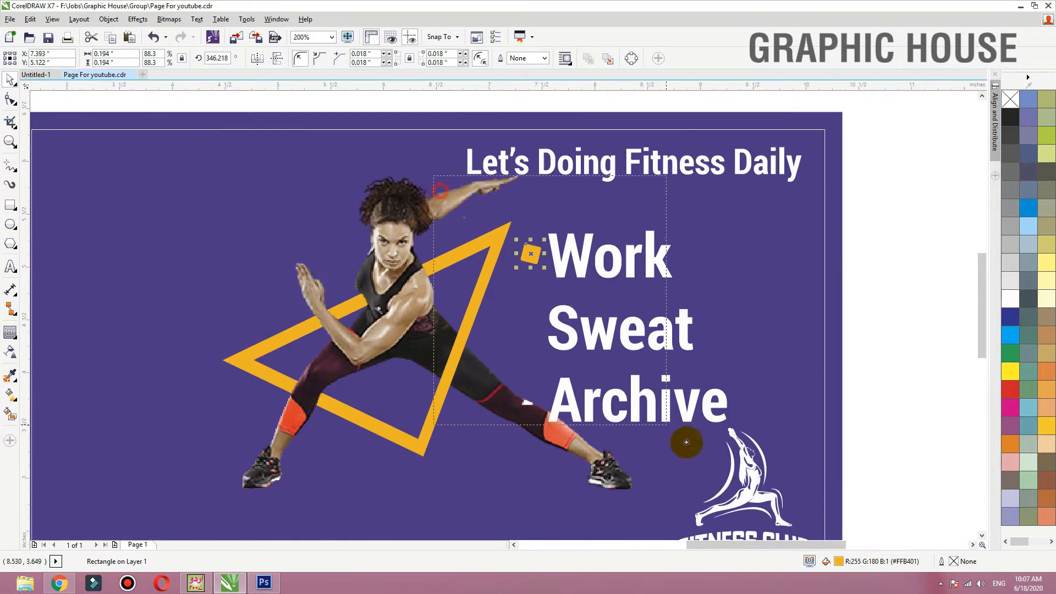
Step: Copy the rounded square straight down as bullets before Sweat and Archive
scroll(424, 178, up, 3)
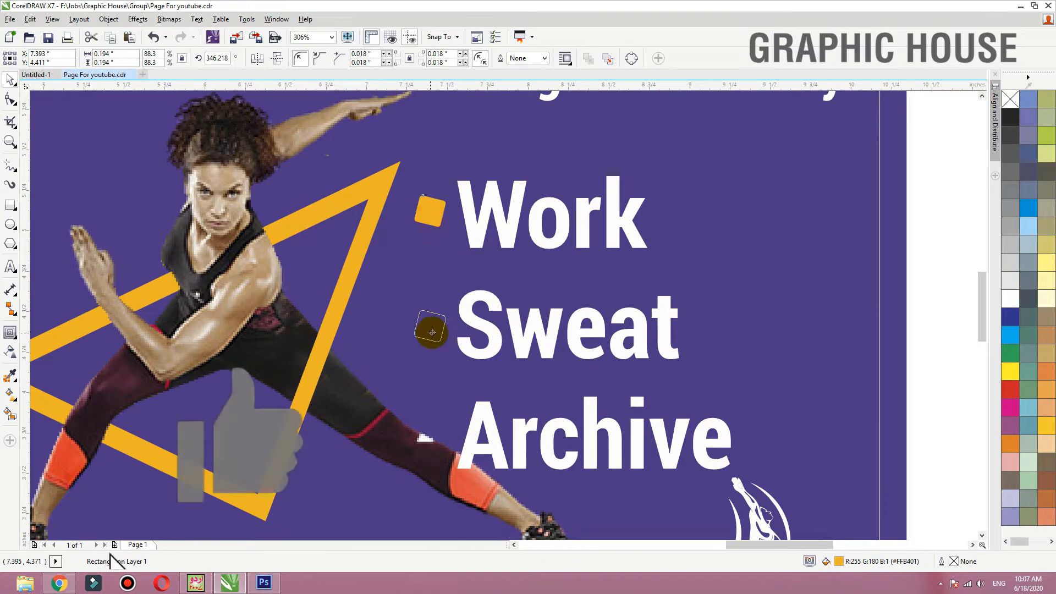
drag(432, 331, 434, 449)
shift+click(437, 323)
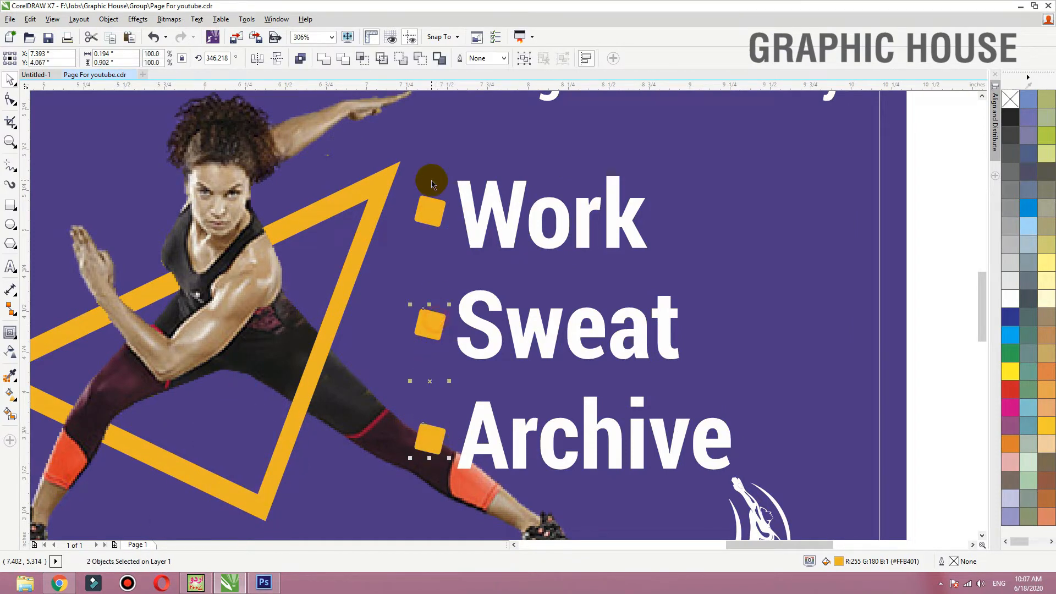
scroll(451, 274, down, 2)
click(713, 242)
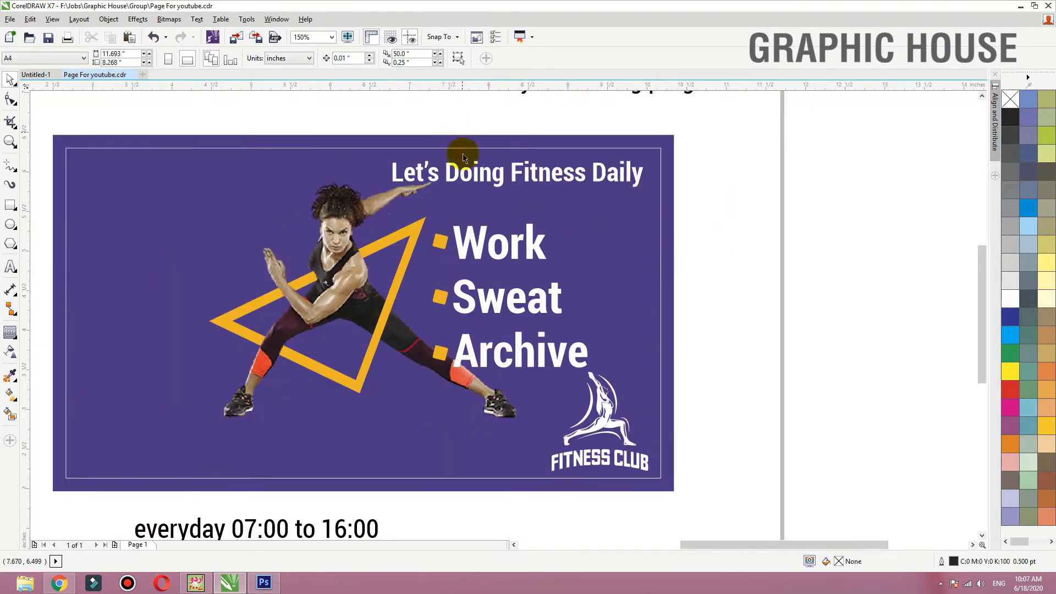
Step: Shrink "Let's Doing Fitness Daily" to about 15.3 pt and place it above Work, aligned to that word's left edge
drag(499, 181, 553, 216)
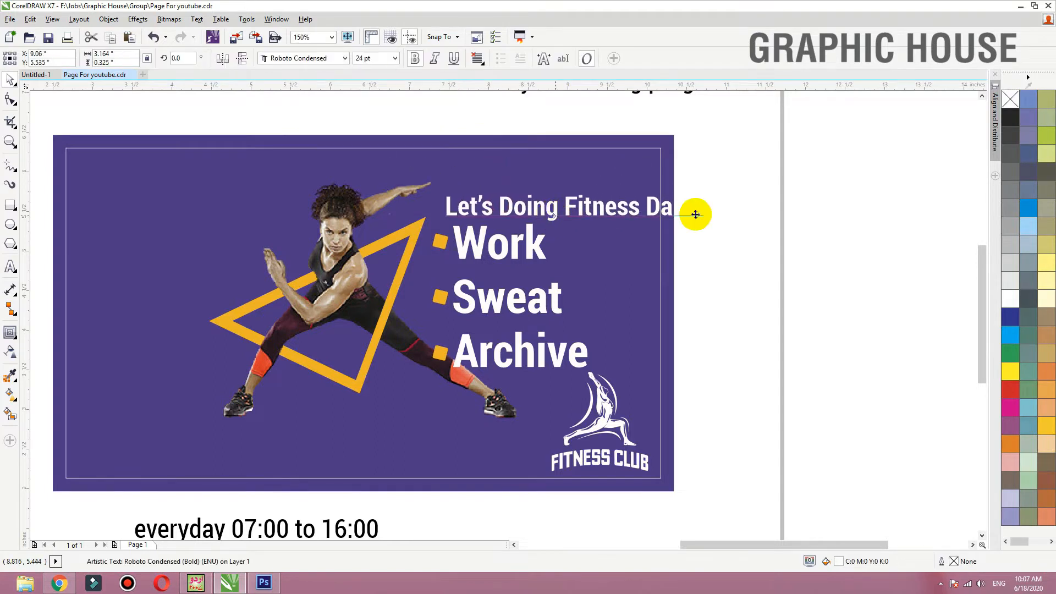
drag(702, 191, 610, 179)
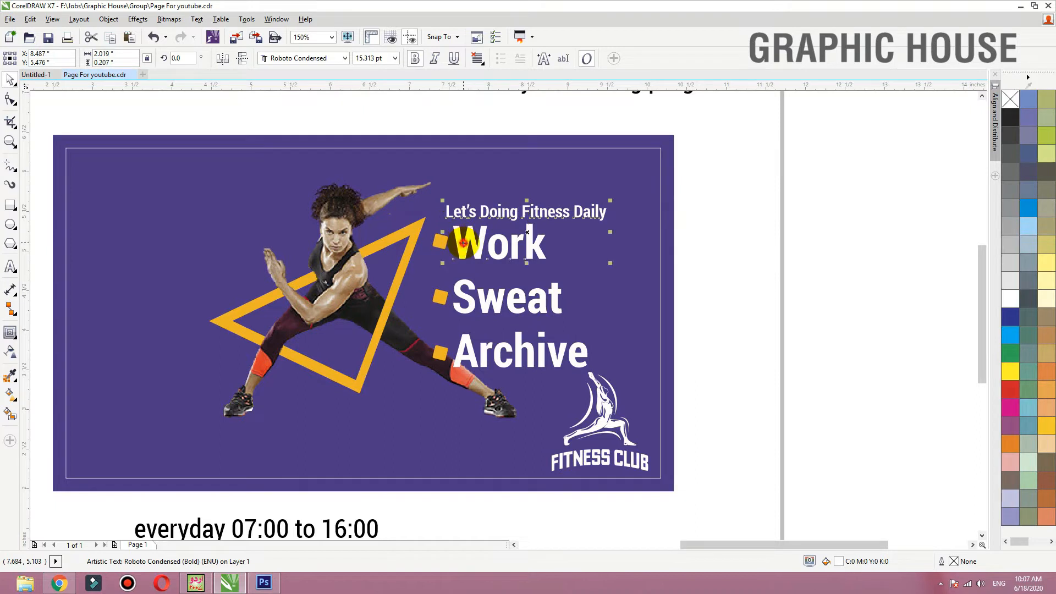
key(l)
click(779, 241)
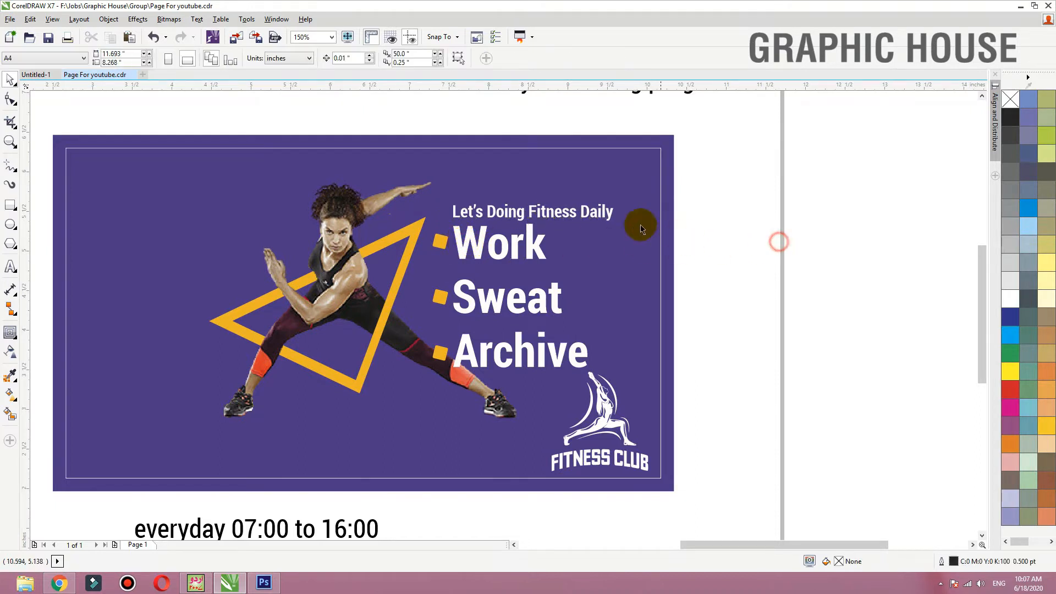
drag(610, 220, 609, 203)
click(711, 204)
Step: Move the "50% off new member" text to the banner's upper-right corner and make it bold
scroll(710, 292, down, 1)
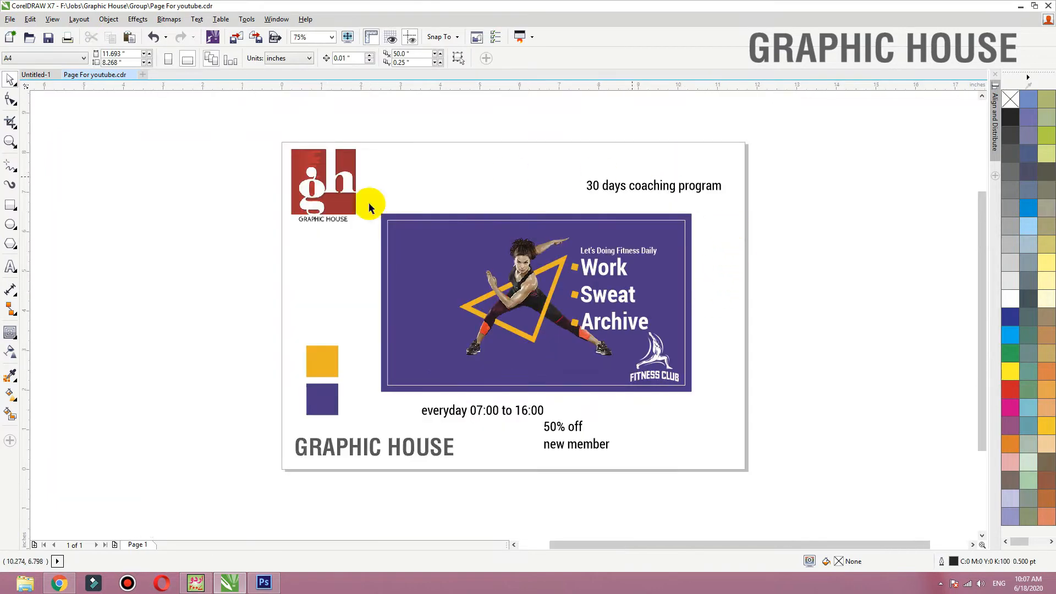
drag(571, 432, 679, 227)
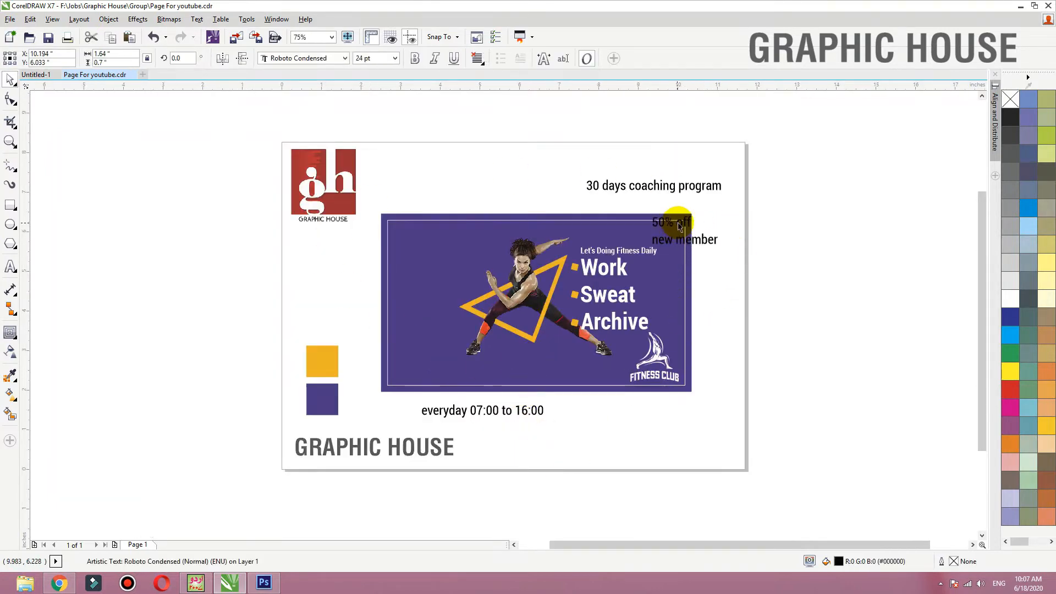
scroll(506, 275, up, 1)
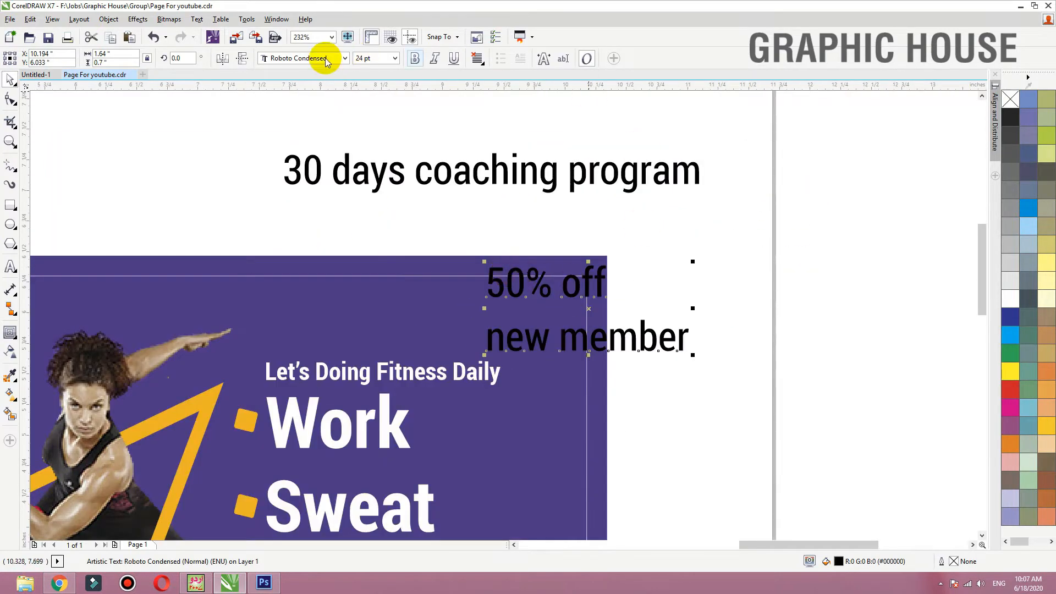
click(322, 57)
click(324, 72)
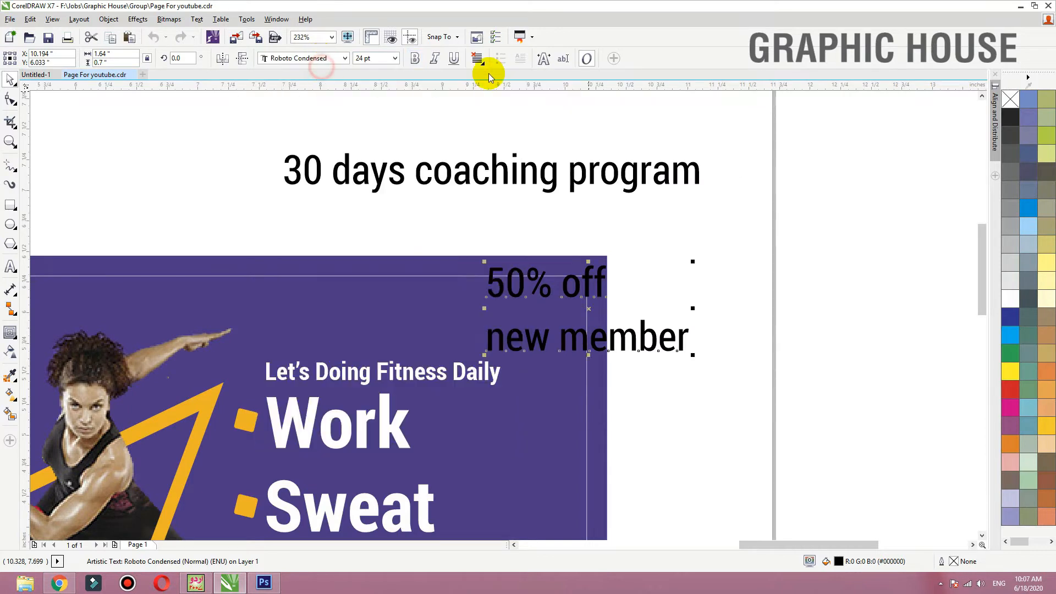
click(415, 58)
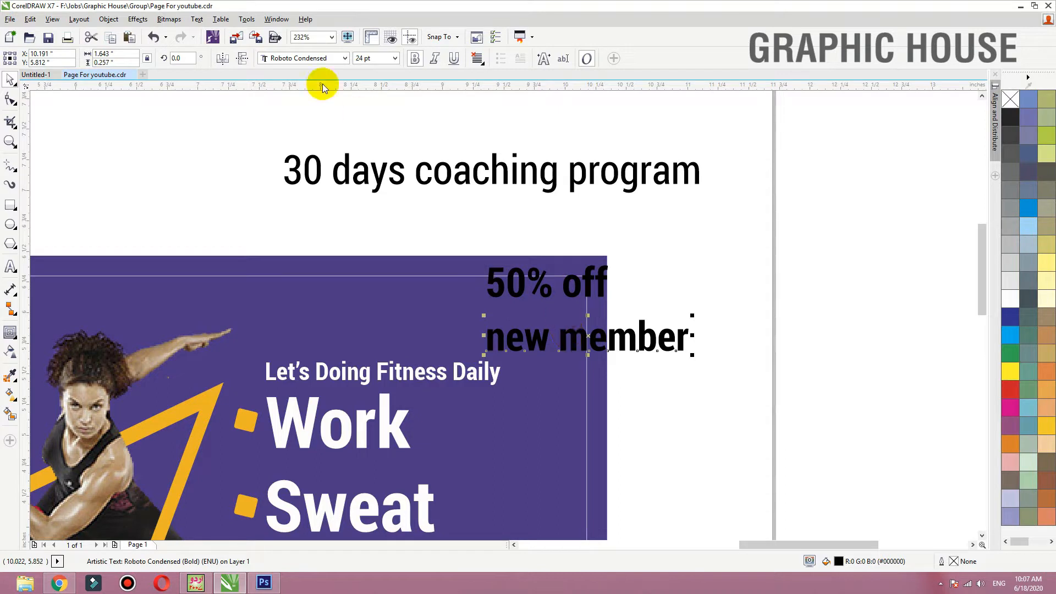
Step: Change the separate "new member" and "50% off" lines to uppercase
click(197, 19)
click(231, 372)
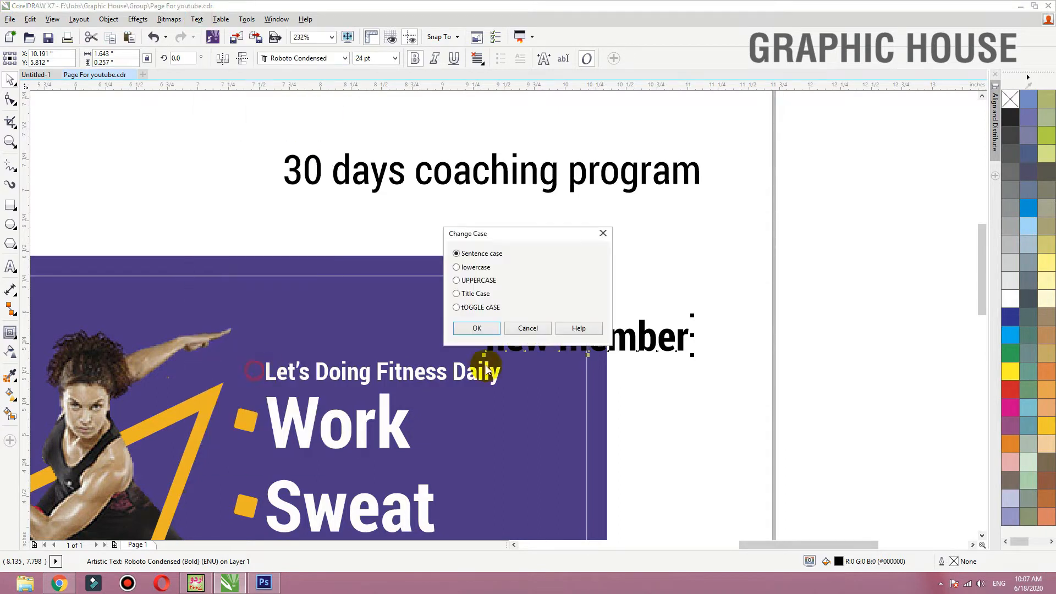
click(473, 327)
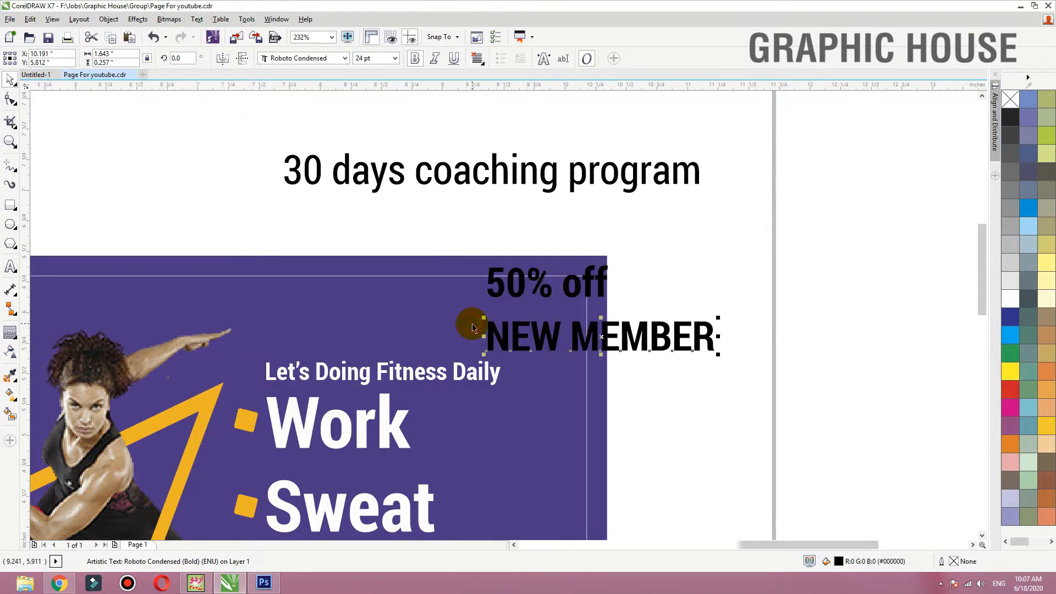
click(575, 293)
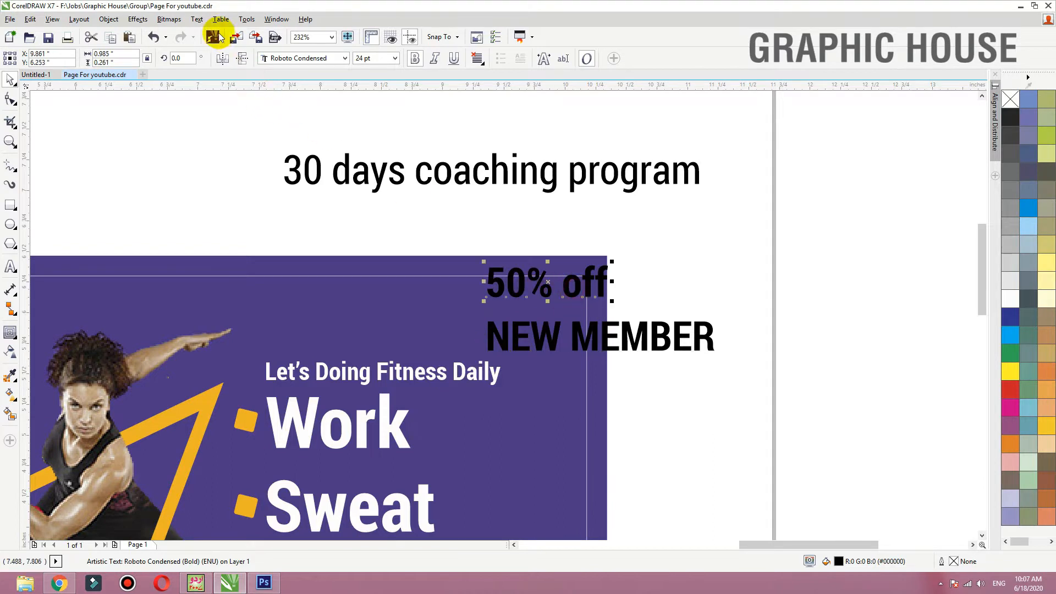
click(197, 19)
click(235, 371)
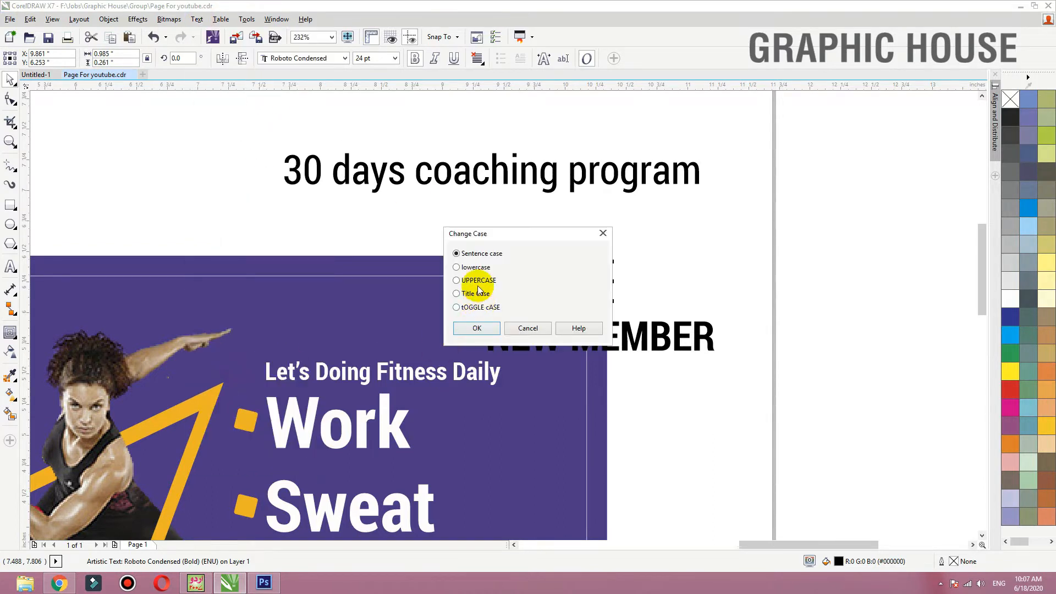
click(477, 328)
Step: Center NEW MEMBER beneath 50% OFF and shrink it to about 8.8 pt
drag(554, 338, 509, 332)
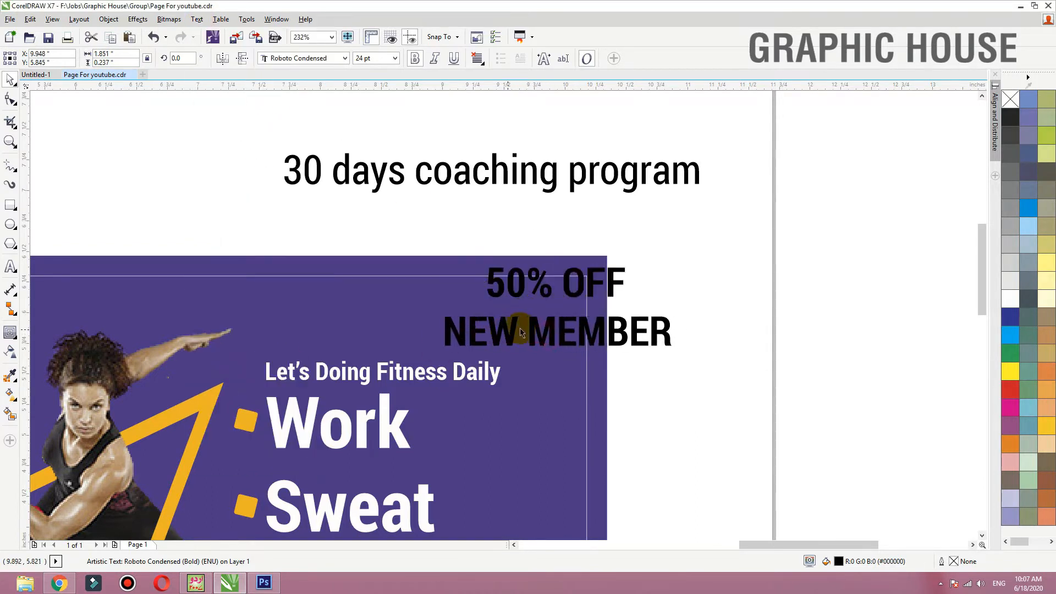
drag(666, 313, 602, 302)
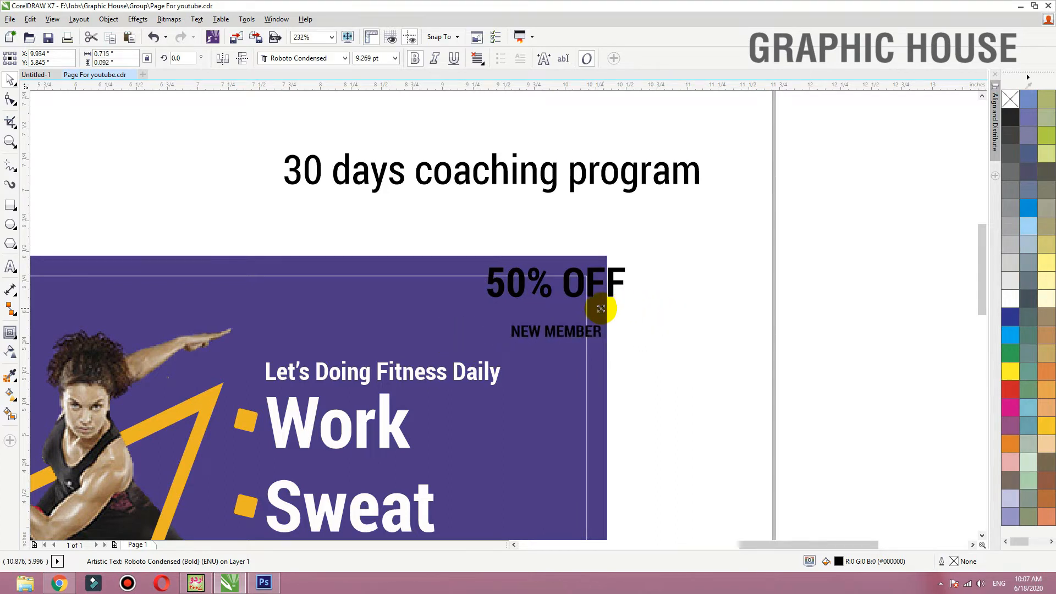
scroll(616, 297, up, 5)
Step: Draw a white rectangle without outline, about 0.745 by 0.146 inches, beside NEW MEMBER as its label background
click(10, 205)
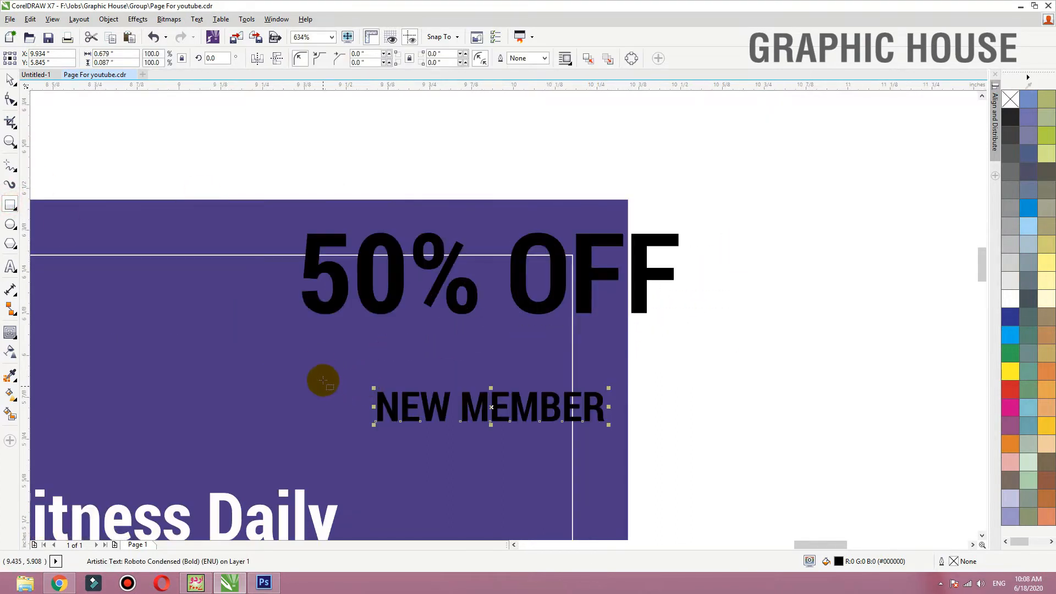
drag(318, 364, 568, 418)
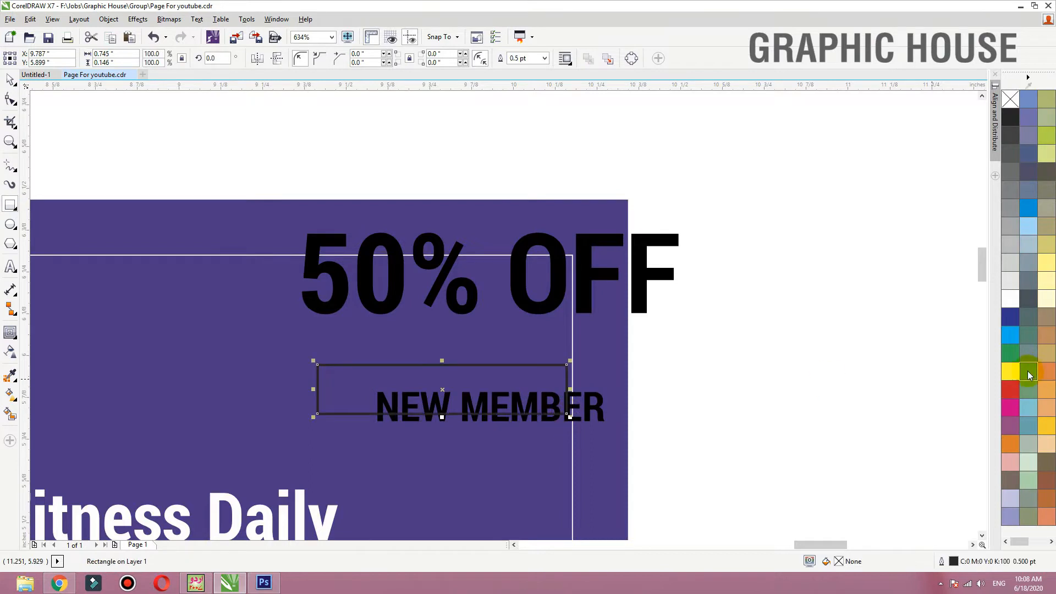
click(1010, 299)
right_click(1011, 99)
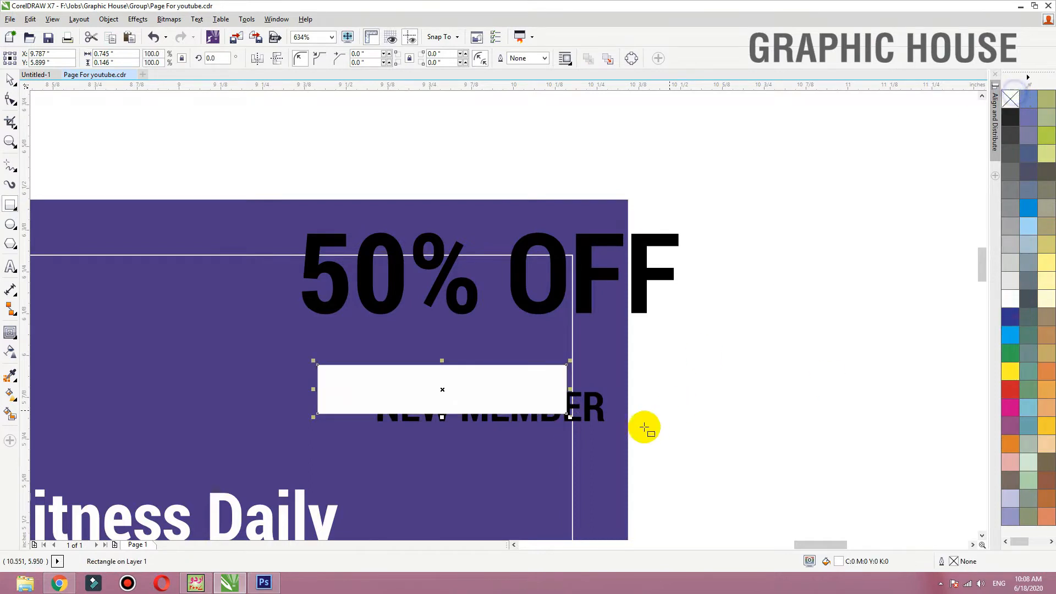
Step: Bring NEW MEMBER to the front, center it on the white rectangle and color it with the banner's purple
key(space)
click(600, 410)
key(shift+Page_Up)
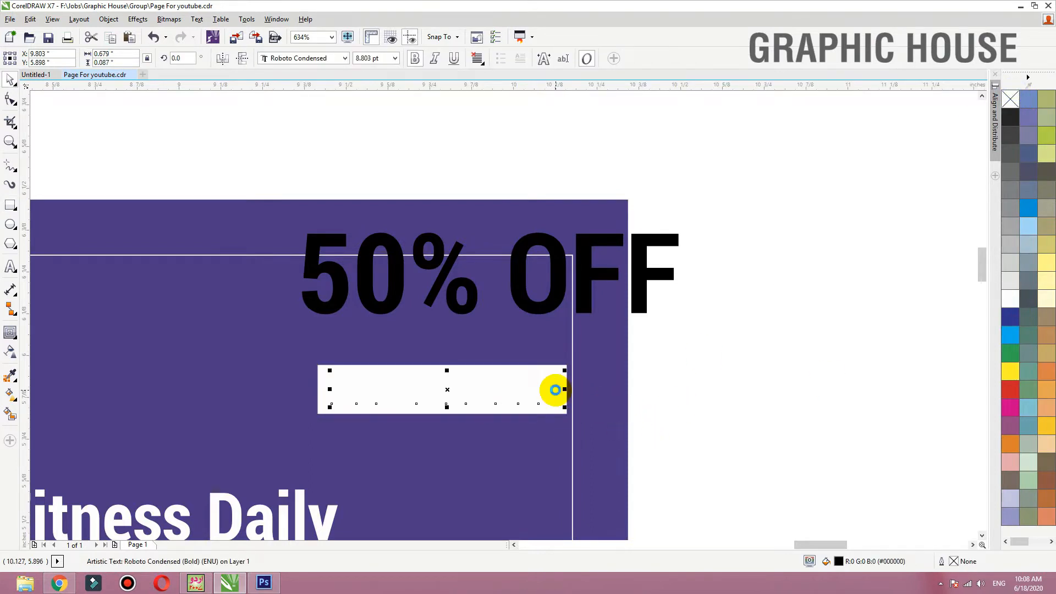
click(9, 380)
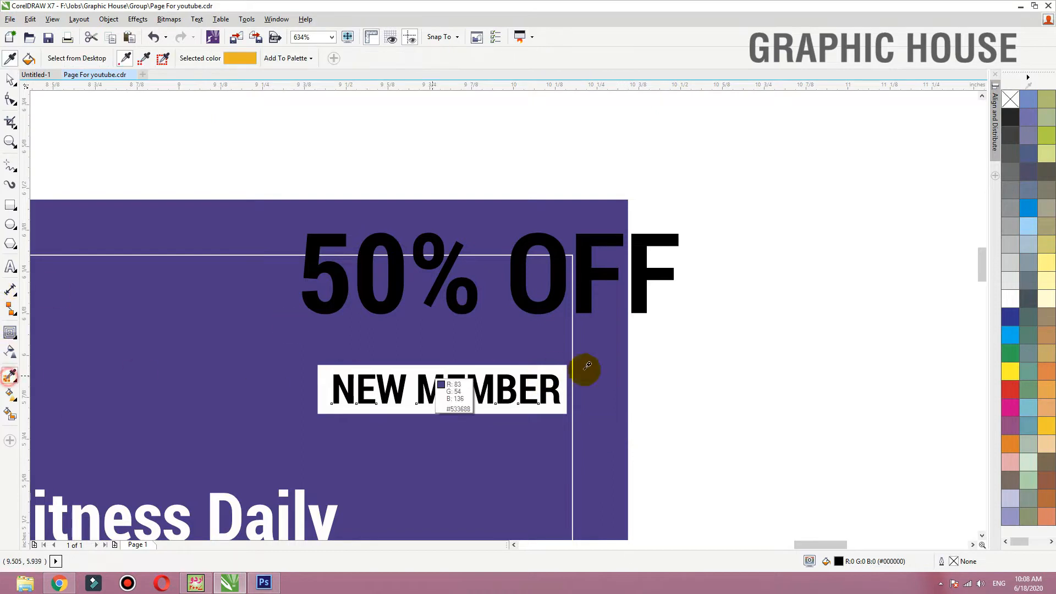
click(544, 390)
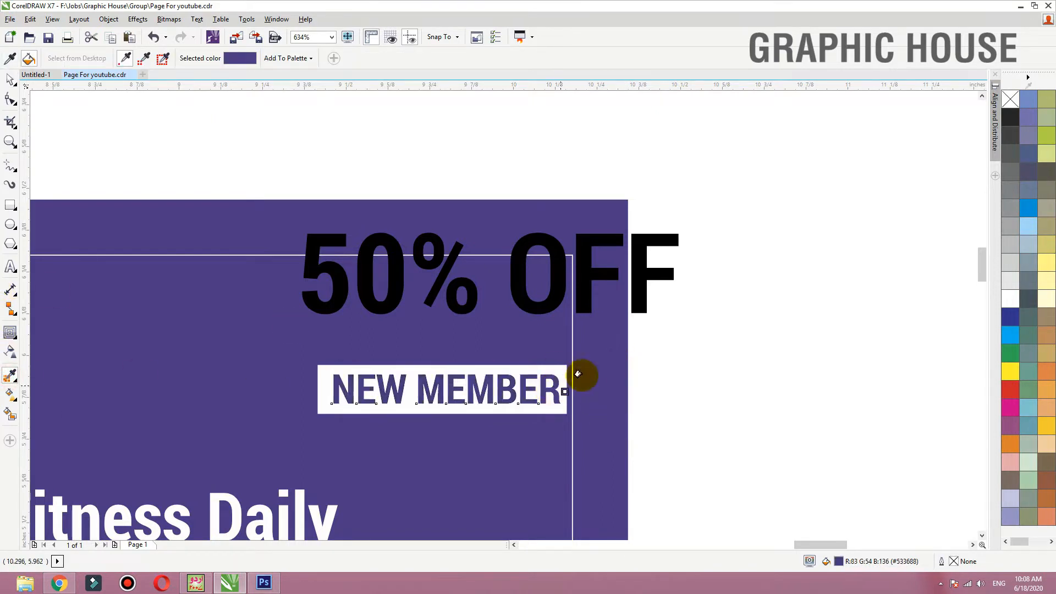
key(space)
click(707, 357)
Step: Cut "% OFF" out of the "50% OFF" text and paste it as a separate text object outside the banner
click(512, 297)
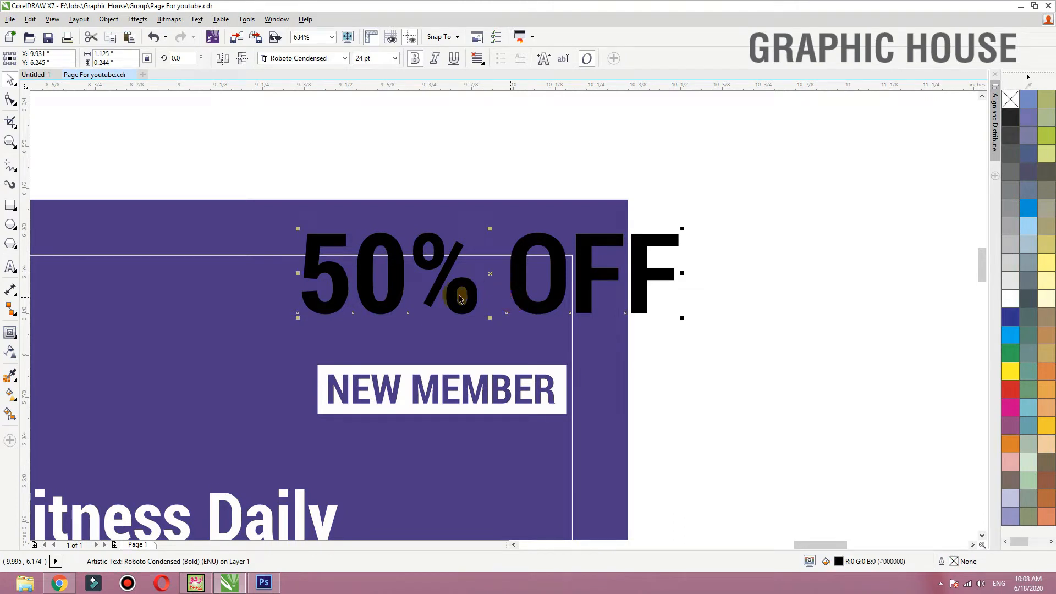
drag(416, 251, 790, 255)
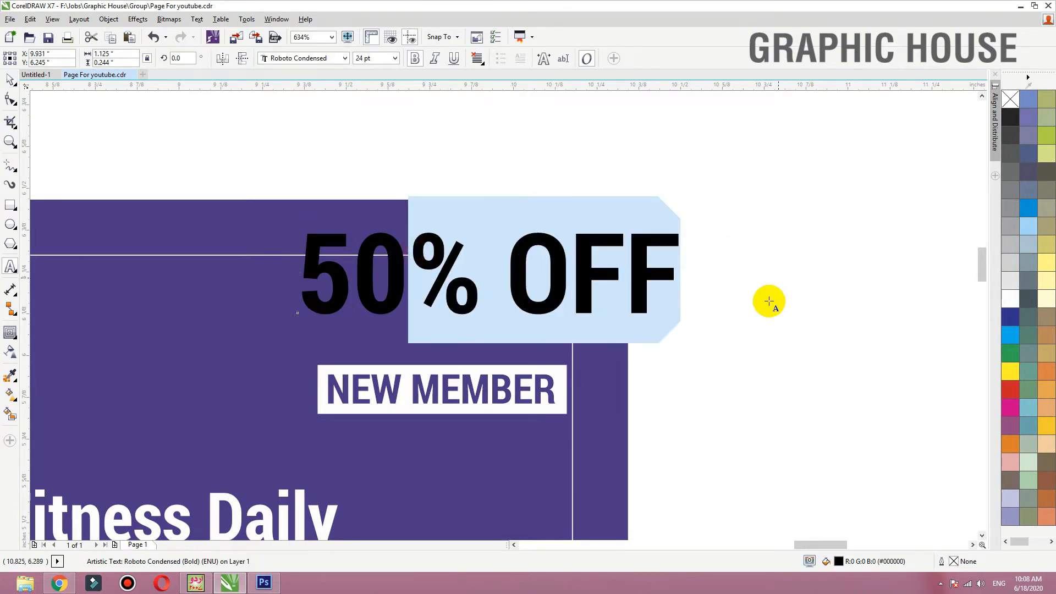
key(ctrl+x)
click(761, 323)
key(ctrl+v)
click(9, 77)
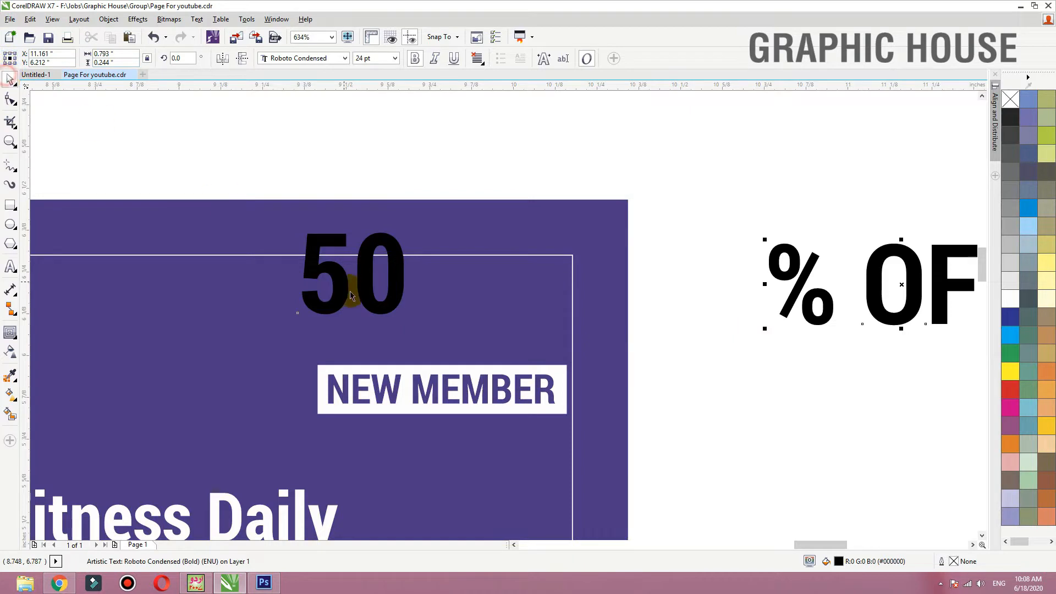
Step: Place the 50 just above the NEW MEMBER label and nudge the label with its white rectangle slightly down
drag(382, 318, 387, 347)
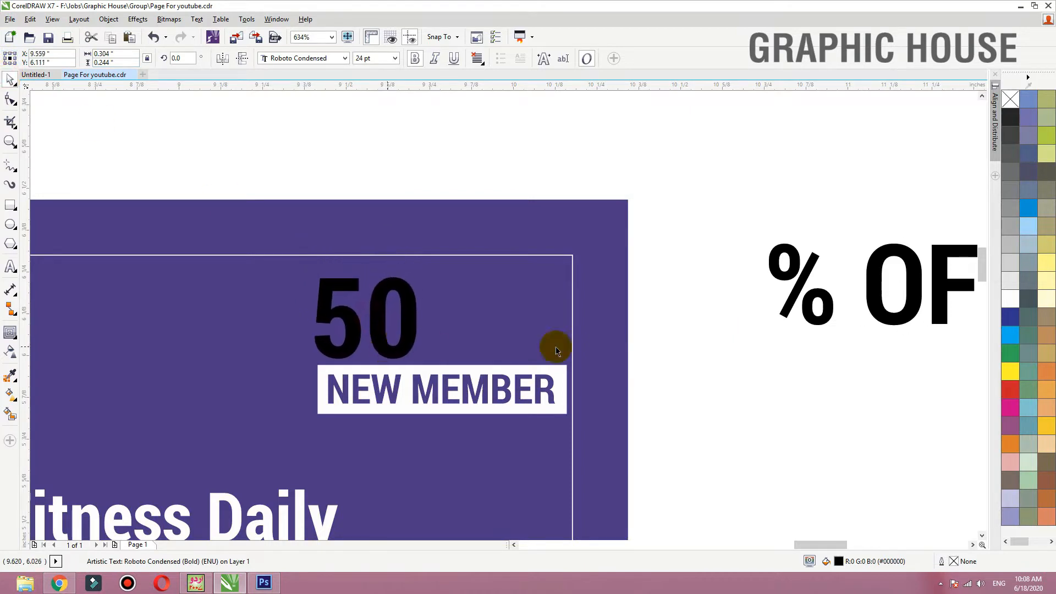
mouse_move(694, 339)
mouse_down()
mouse_move(325, 422)
mouse_move(260, 463)
mouse_up()
key(Down)
key(Down)
key(Down)
key(Down)
key(Down)
key(Down)
Step: Lower the 50 toward the NEW MEMBER label and enlarge it to about 37.3 pt
click(401, 349)
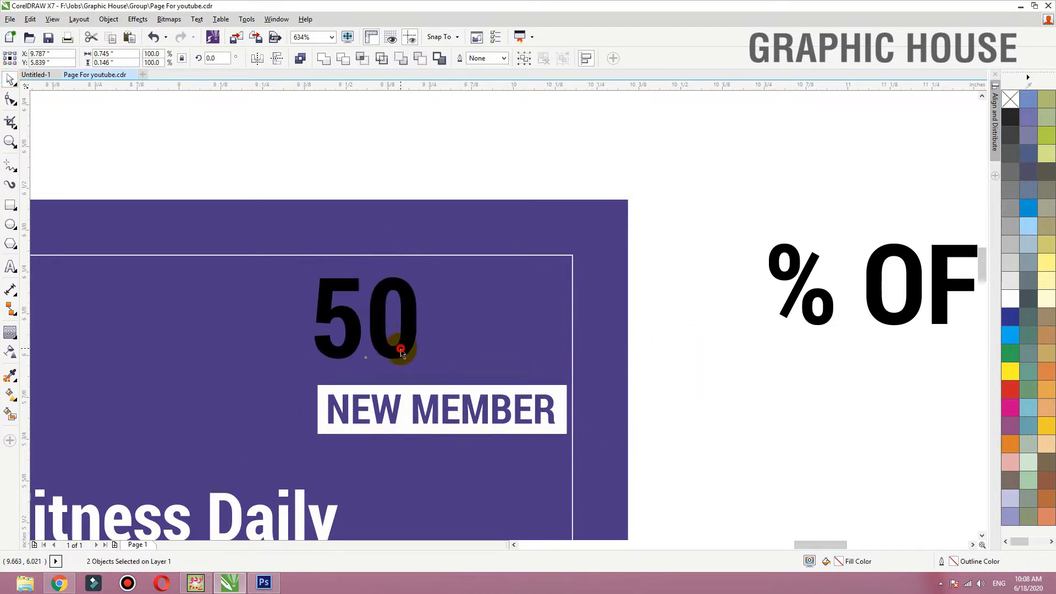
drag(402, 348, 401, 362)
drag(421, 286, 473, 245)
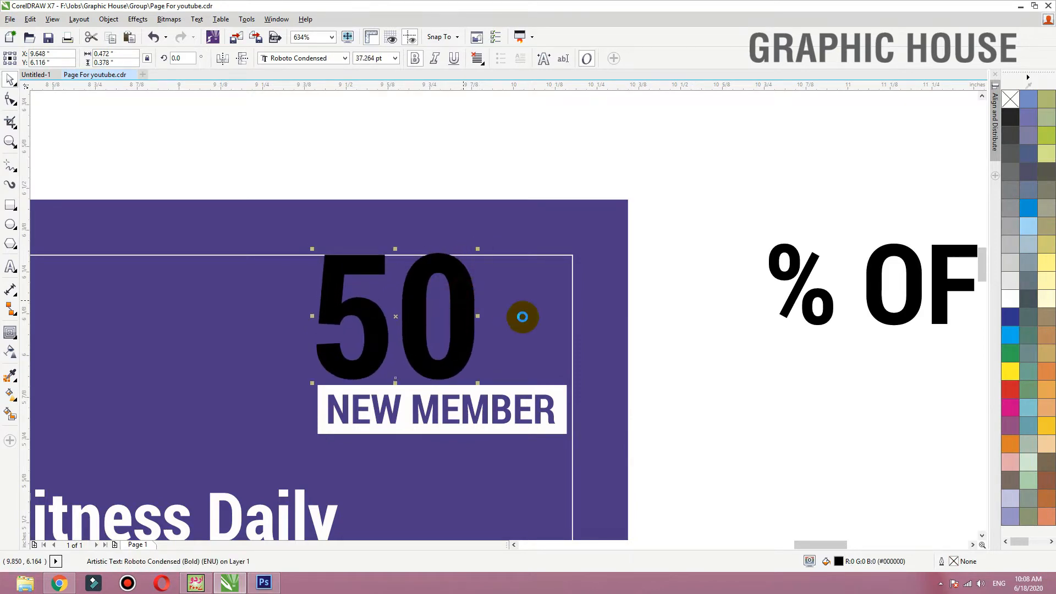
Step: Sample the yellow of the square bullet and apply it to the 50
scroll(523, 317, down, 2)
key(F2)
drag(608, 280, 222, 492)
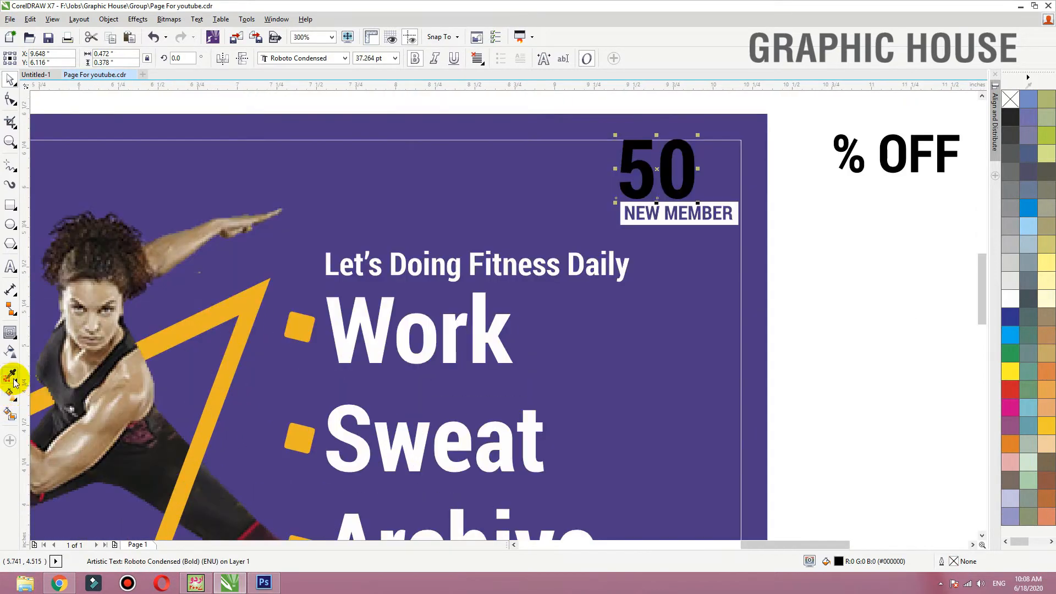
click(13, 379)
click(302, 441)
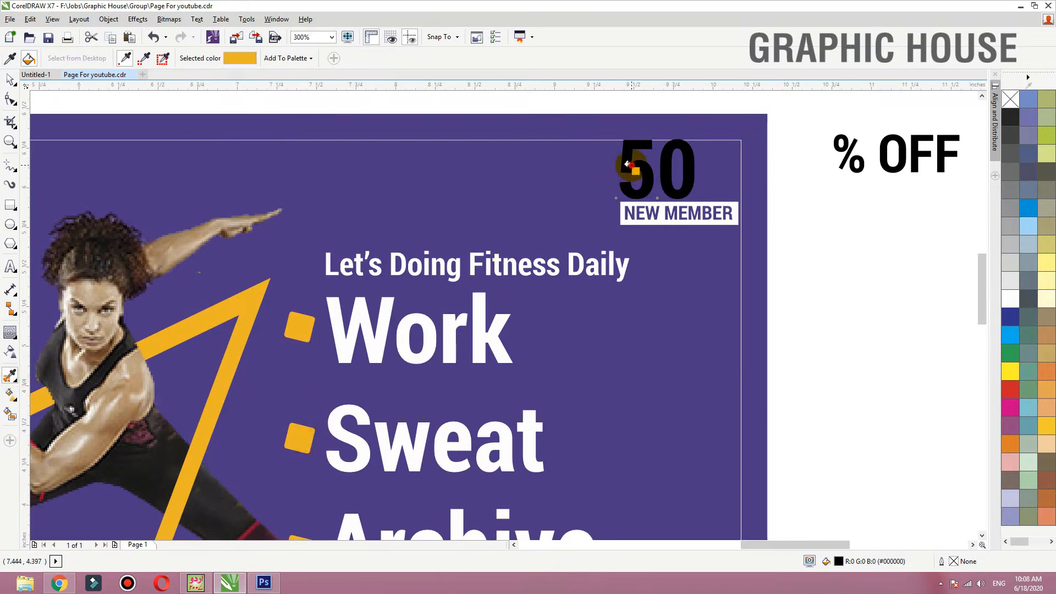
click(628, 164)
Step: Break the "% OFF" text into two lines, with OFF below the percent sign
scroll(545, 209, down, 2)
key(F2)
drag(495, 158, 820, 244)
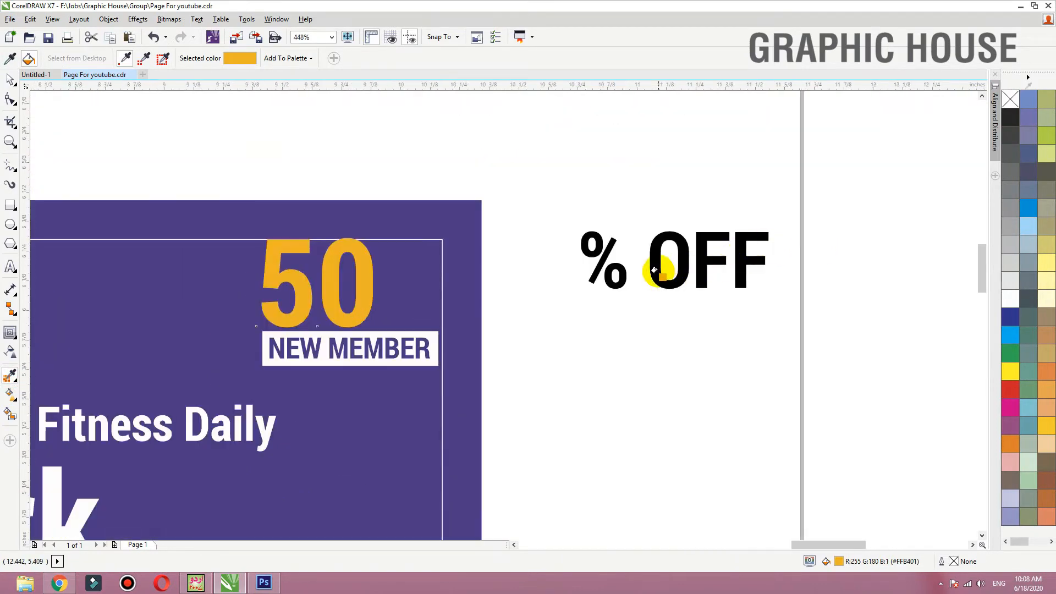
key(space)
click(658, 278)
double_click(659, 274)
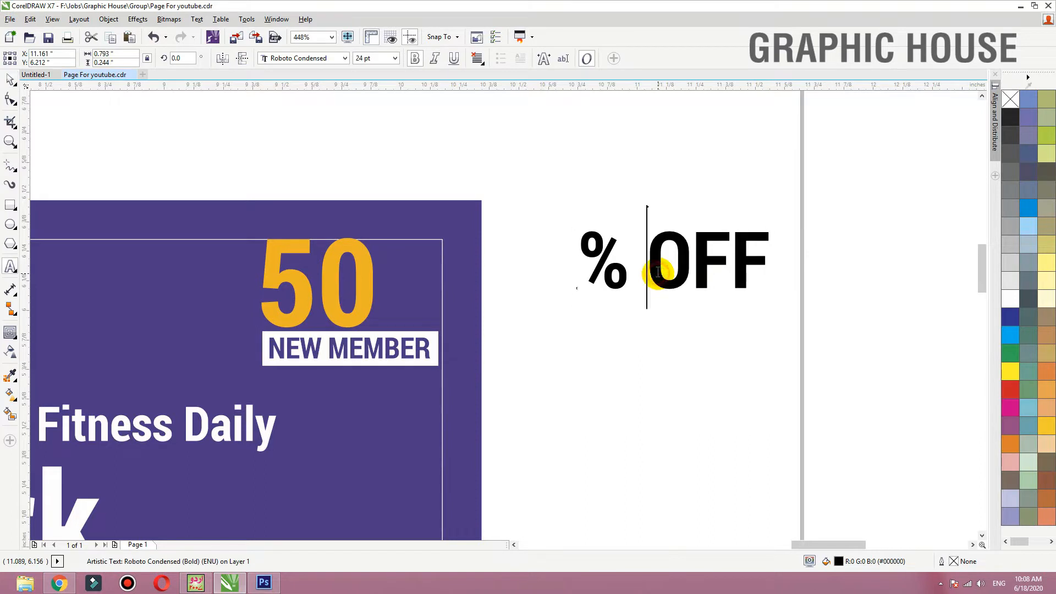
key(Return)
click(9, 80)
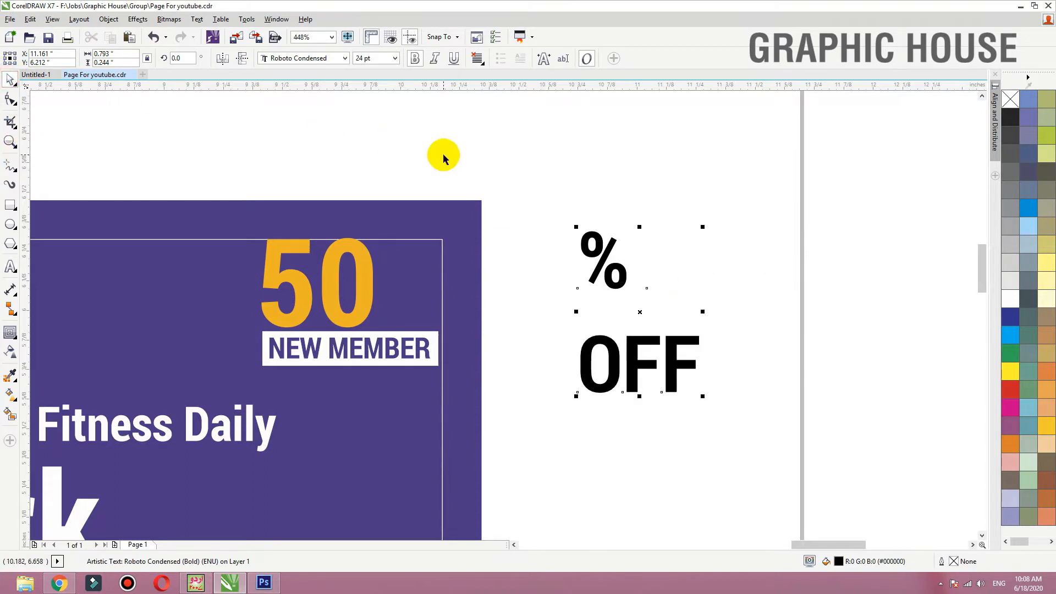
Step: Move the separated OFF close beneath the percent sign and center the two on each other
drag(638, 342, 605, 304)
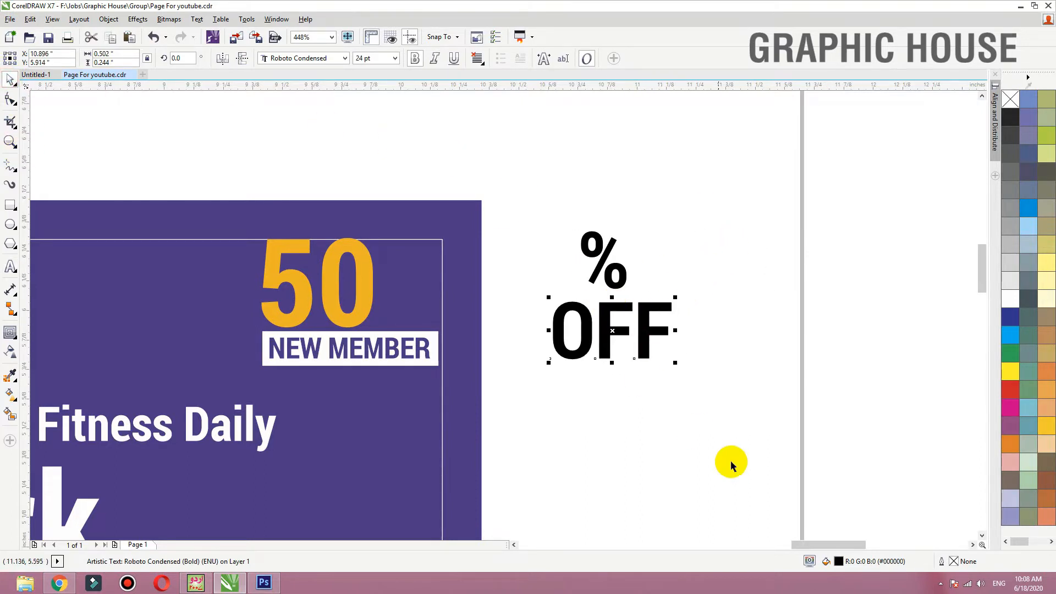
drag(727, 445, 498, 206)
key(c)
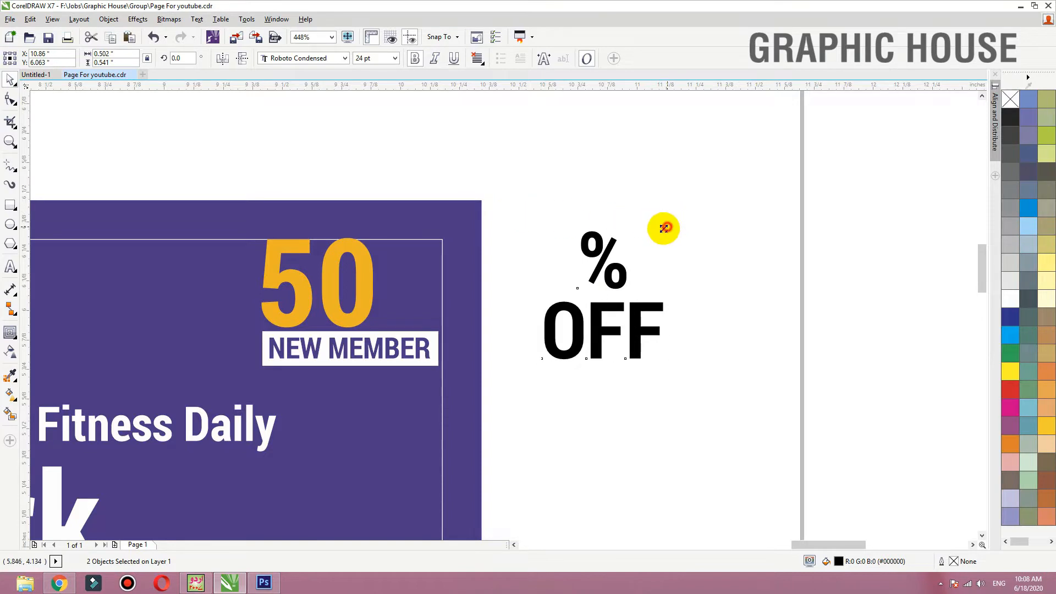
Step: Place the stacked % and OFF in white beside the 50, sized to about 13.1 pt
drag(664, 228, 403, 277)
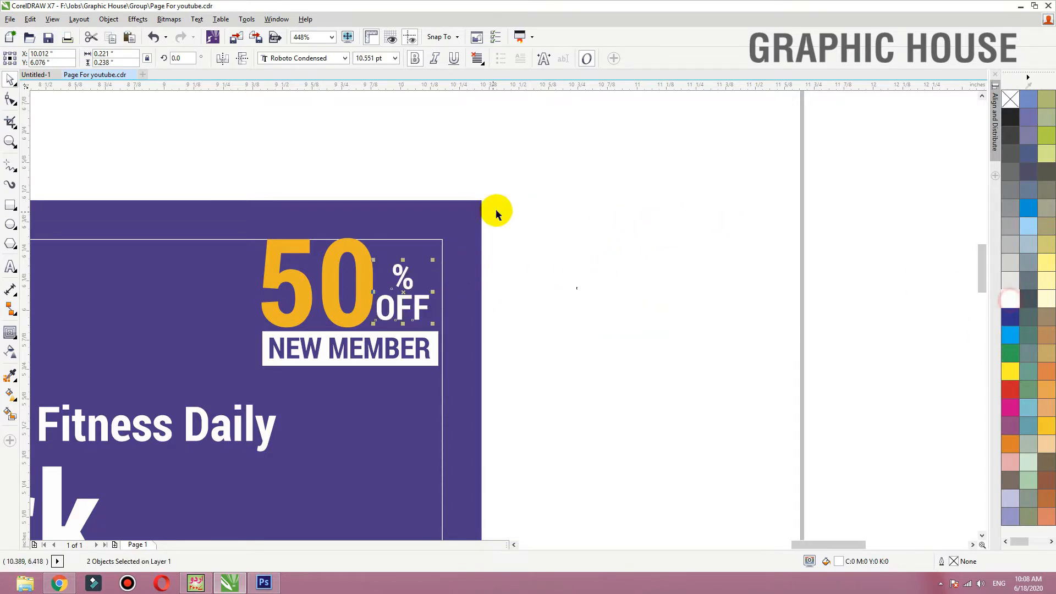
drag(609, 179, 209, 420)
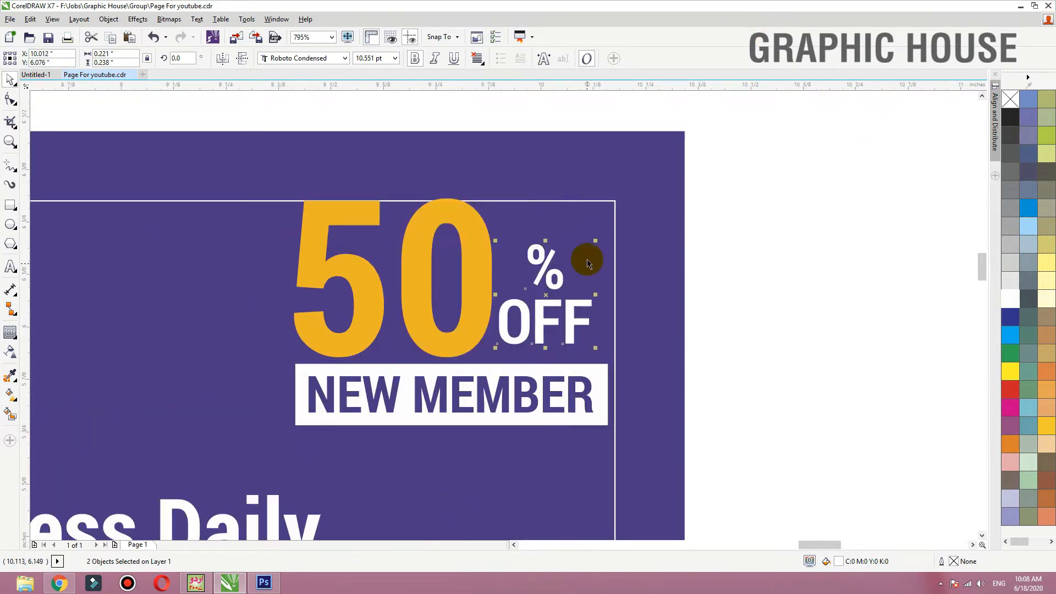
drag(596, 240, 619, 216)
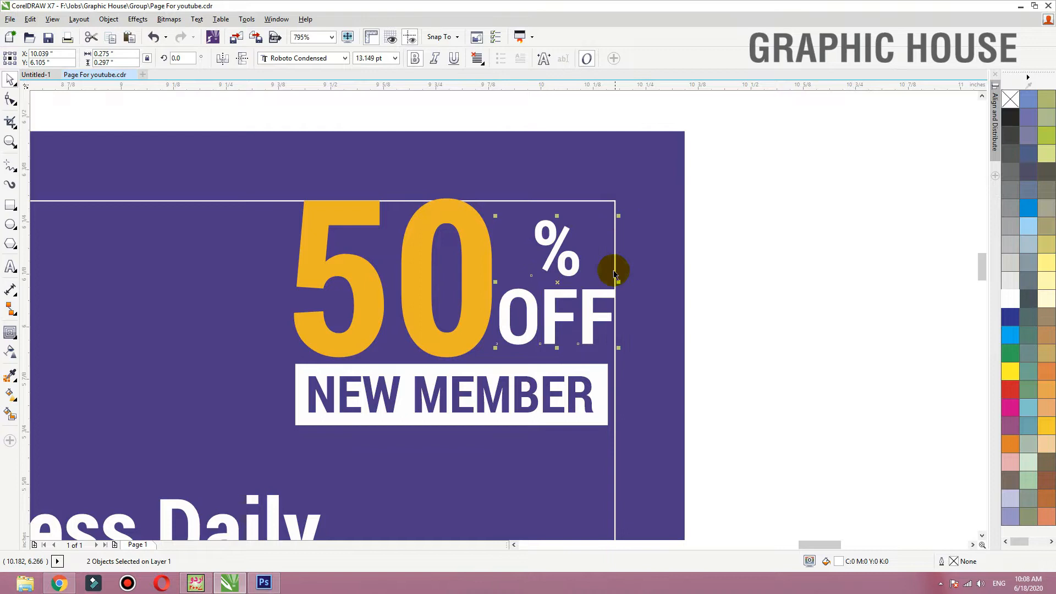
Step: Align the % OFF stack to the right edge of the NEW MEMBER rectangle and nudge the 50 slightly left
shift+click(606, 381)
key(r)
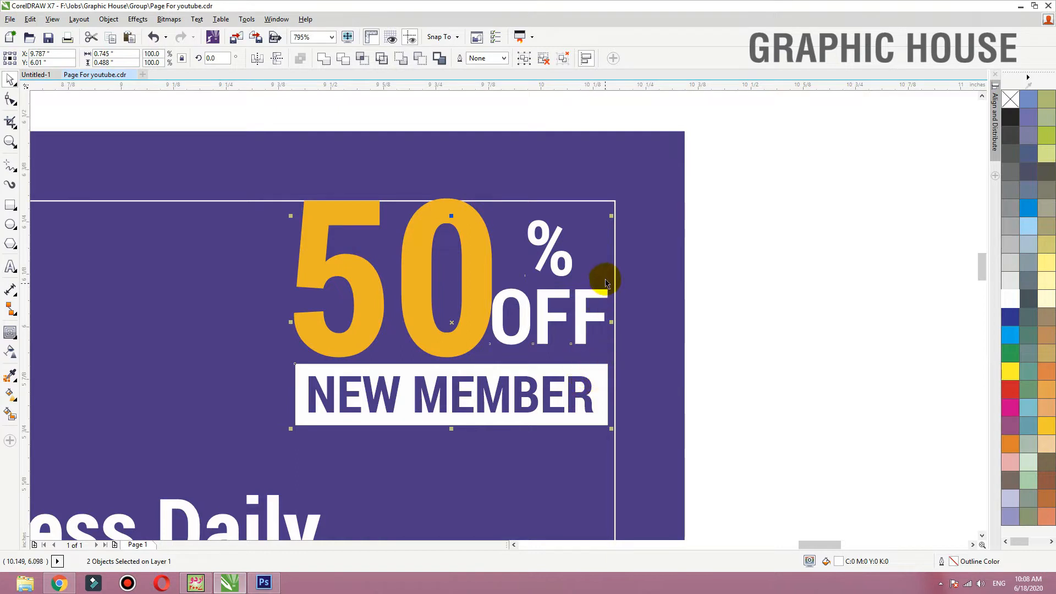
click(475, 332)
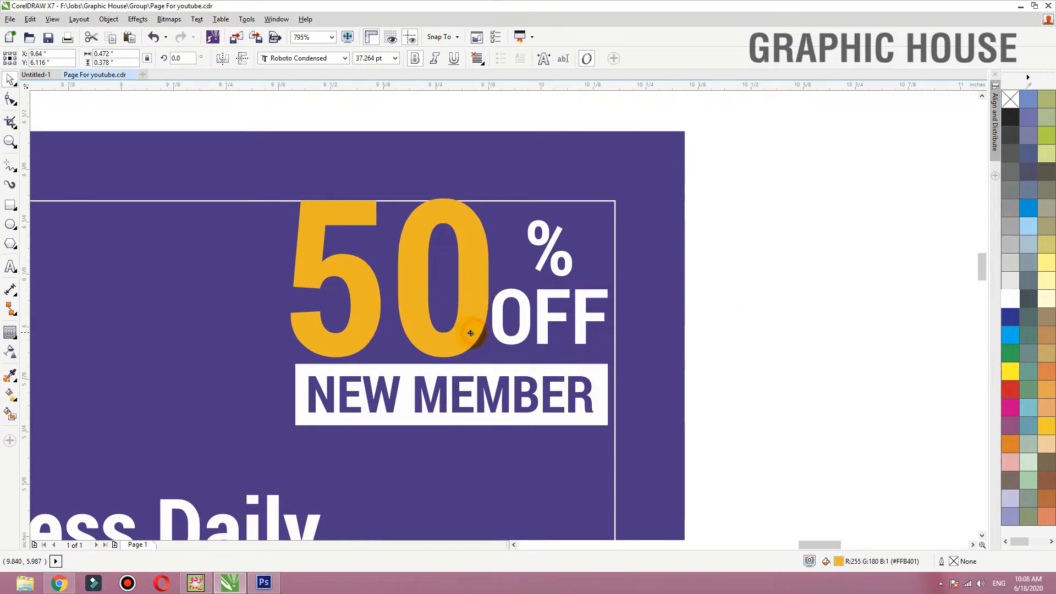
Step: Nudge the 50 slightly left and the stacked % OFF slightly up to refine their spacing above the NEW MEMBER rectangle
key(Left)
key(Left)
ctrl+click(543, 258)
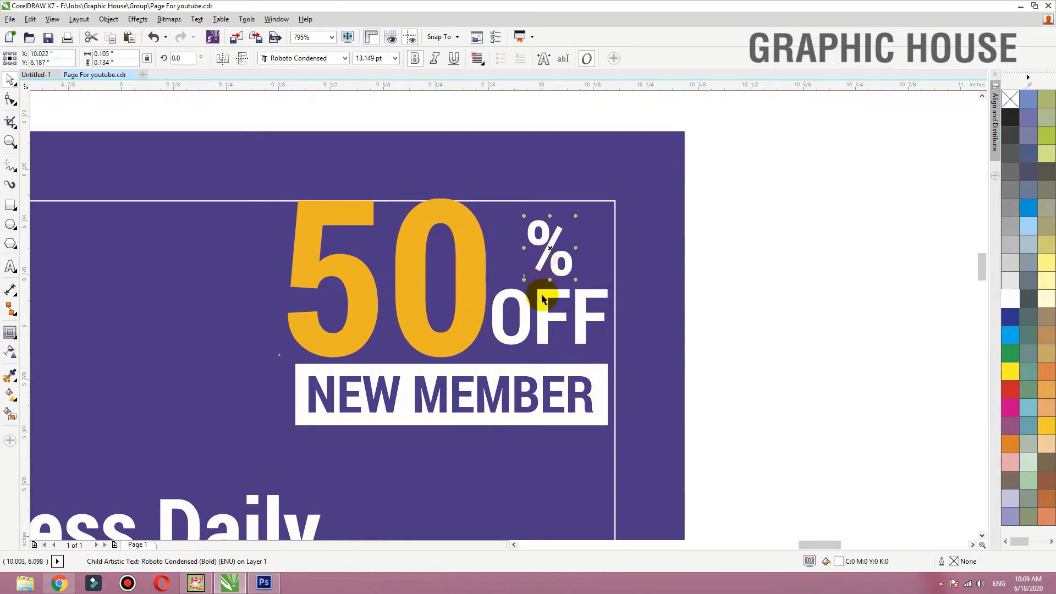
click(540, 296)
shift+click(483, 283)
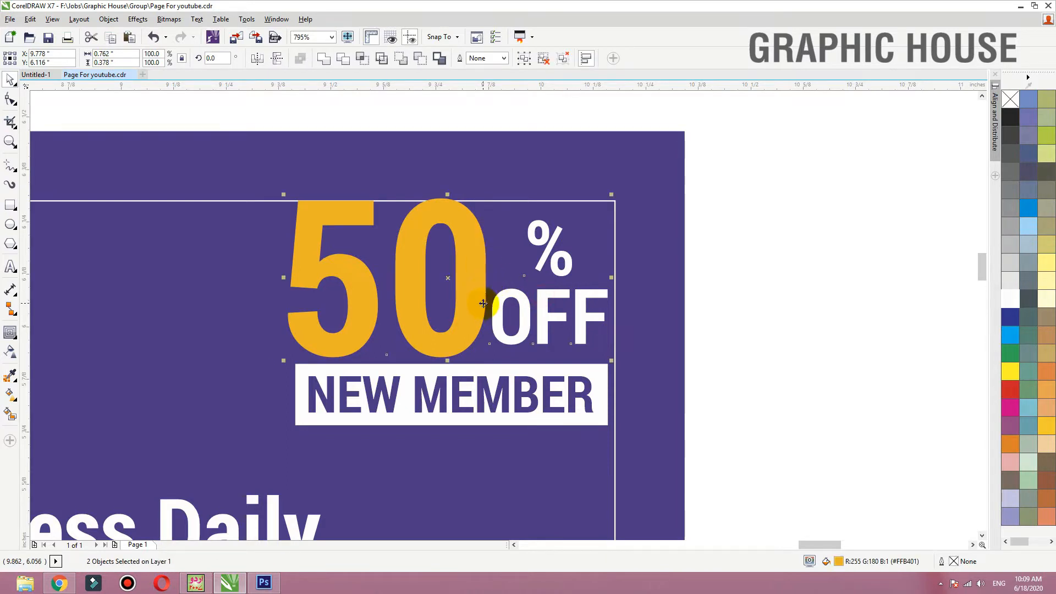
key(c)
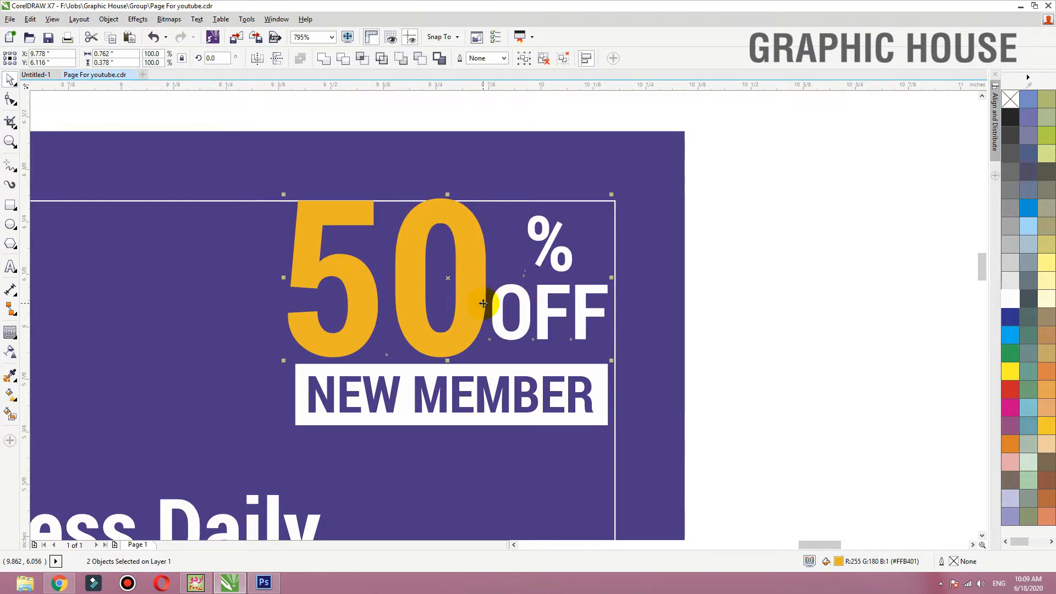
click(687, 245)
scroll(681, 241, down, 4)
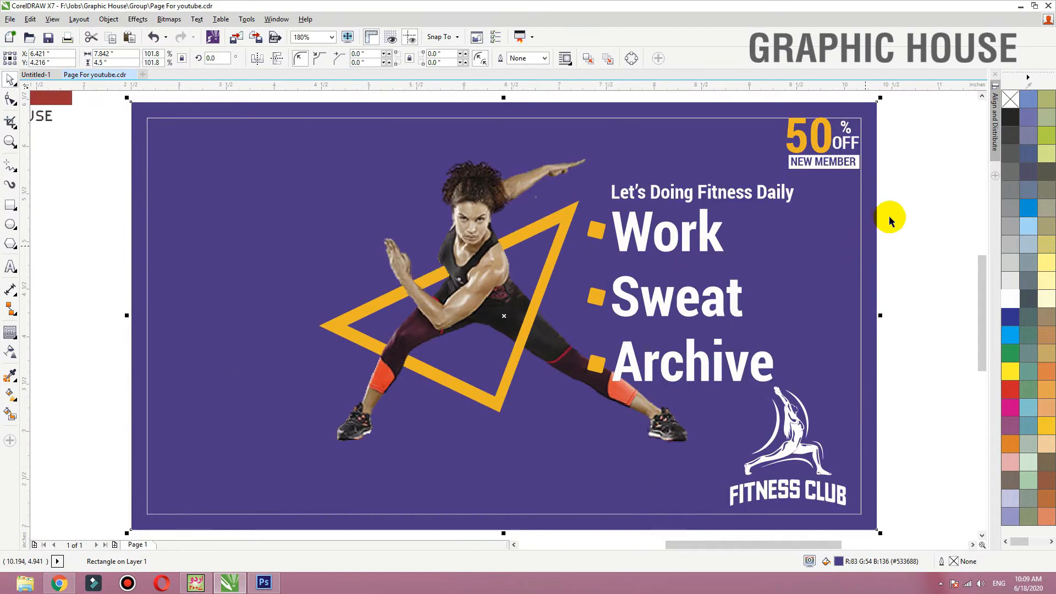
Step: Scale the whole 50% OFF NEW MEMBER block down to about 0.69 by 0.49 inches, keeping its upper-right corner fixed
drag(886, 182, 736, 100)
scroll(866, 100, up, 4)
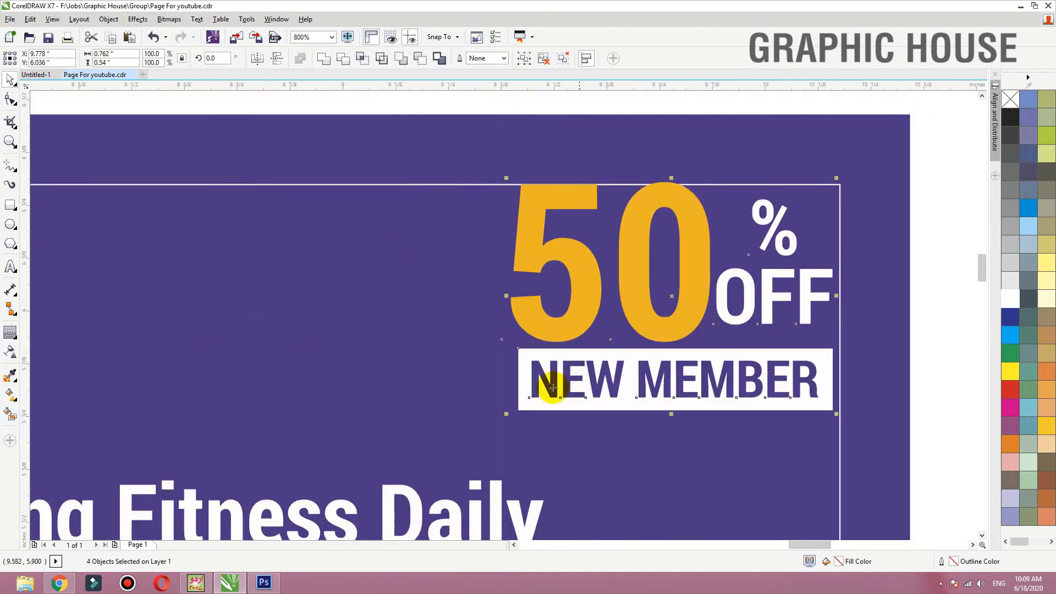
drag(506, 414, 535, 393)
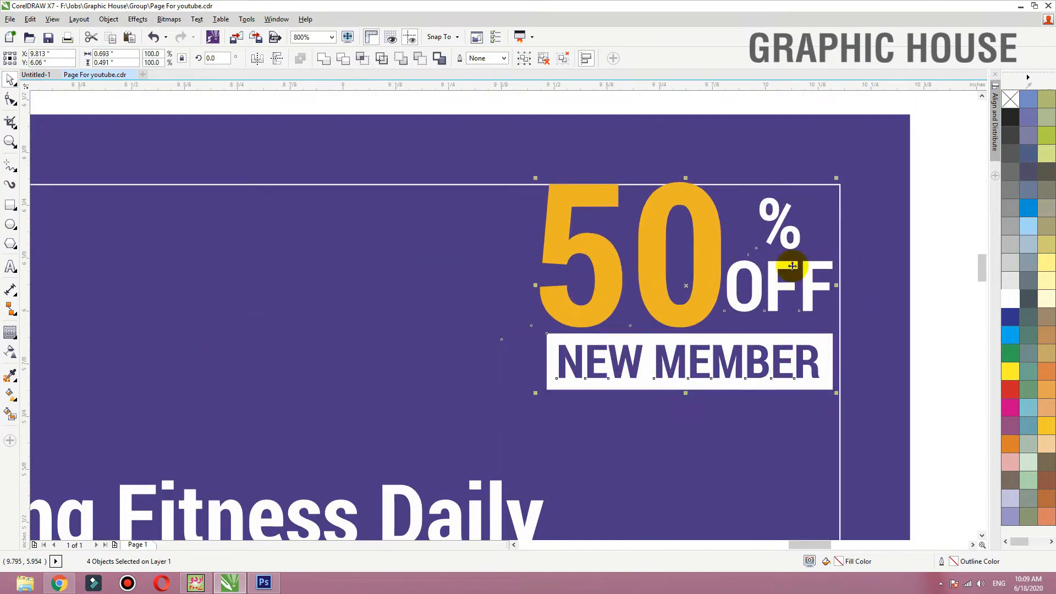
key(Escape)
scroll(867, 160, down, 4)
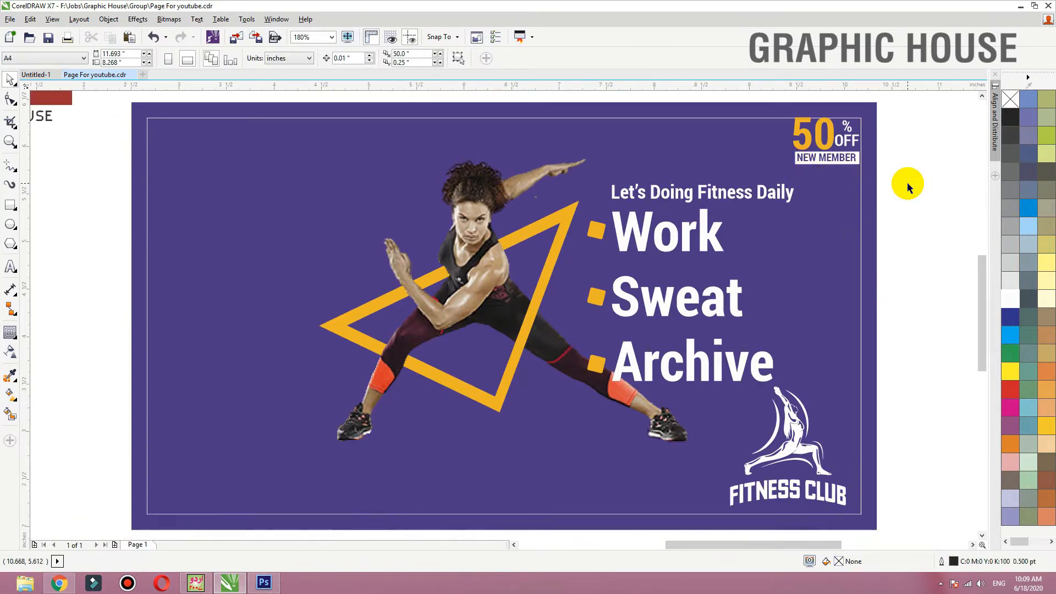
Step: Move the "everyday 07:00 to 16:00" text closer below the banner and place "30 days coaching program" on the banner's upper-left area
scroll(906, 183, down, 2)
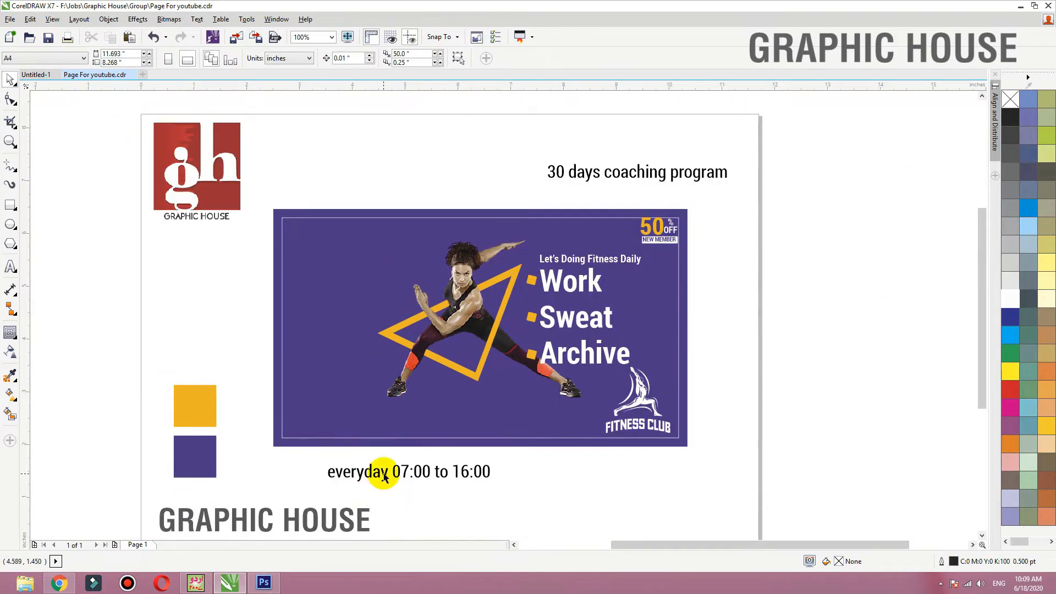
drag(385, 478, 387, 464)
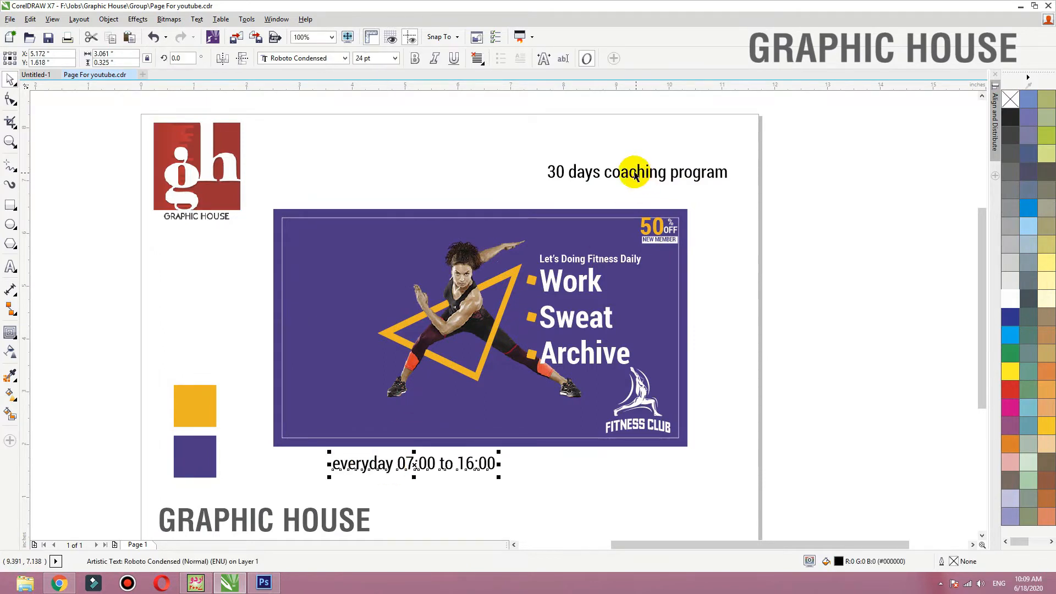
drag(636, 175, 432, 208)
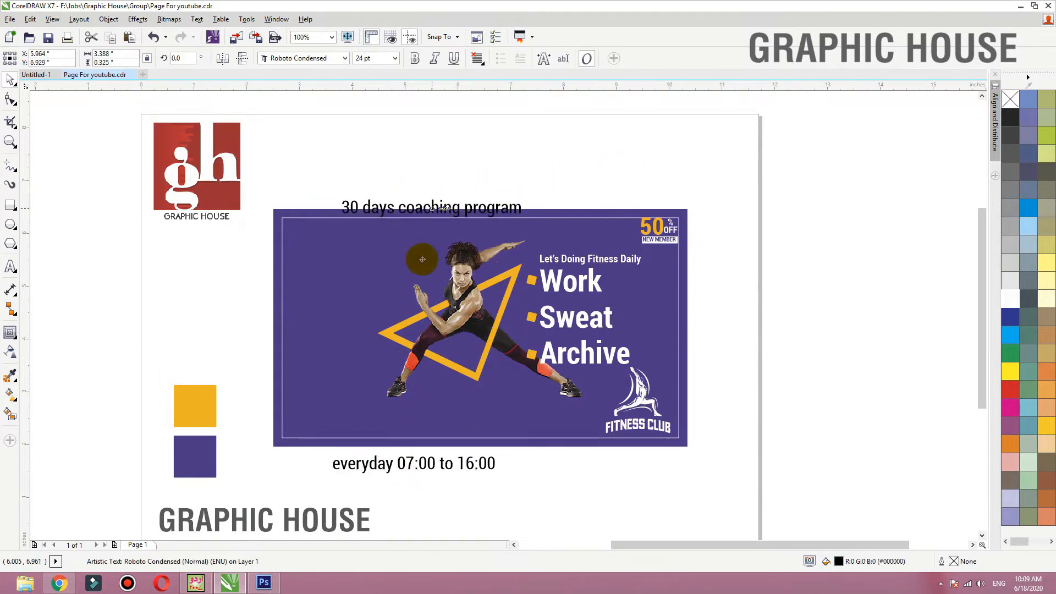
drag(422, 259, 366, 254)
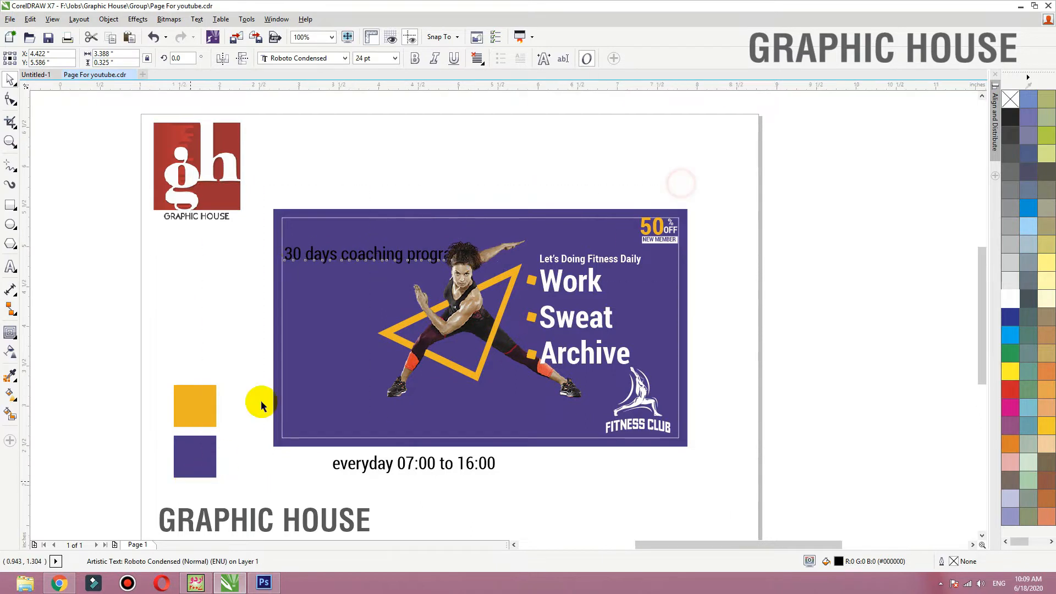
Step: Break the coaching text into two lines after "30 days" and remove the leading space from the second line
scroll(301, 363, up, 2)
key(Return)
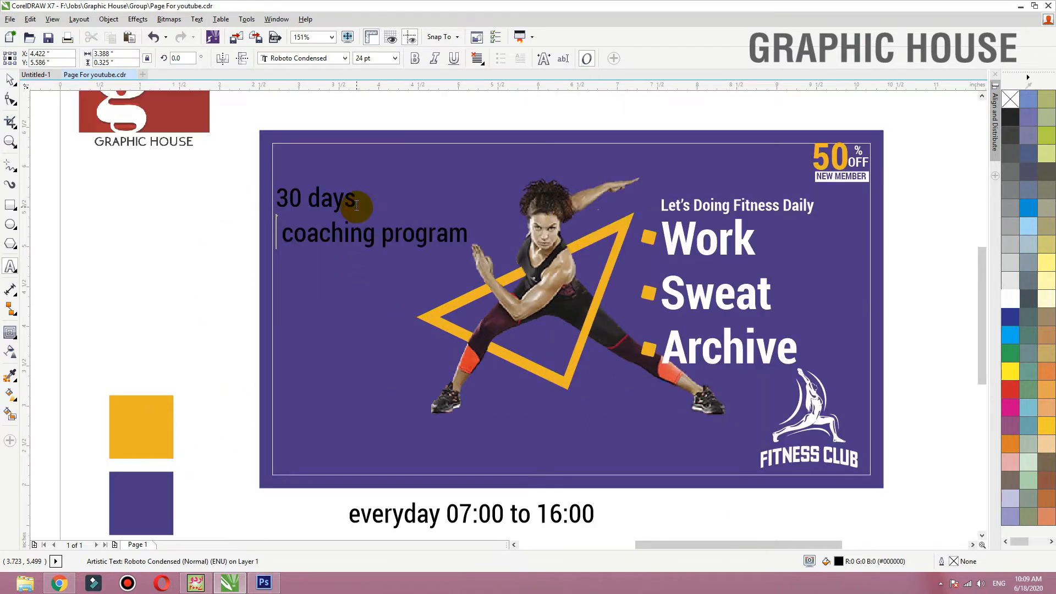
key(Delete)
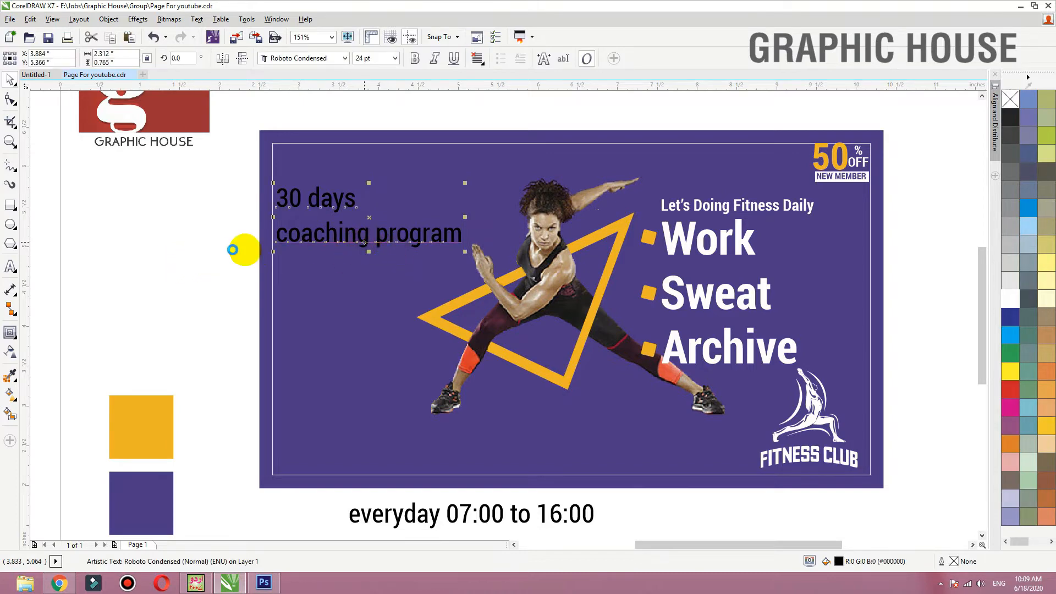
Step: Set the separate "30 days" and "coaching program" lines in bold and change them to uppercase
drag(140, 280, 509, 169)
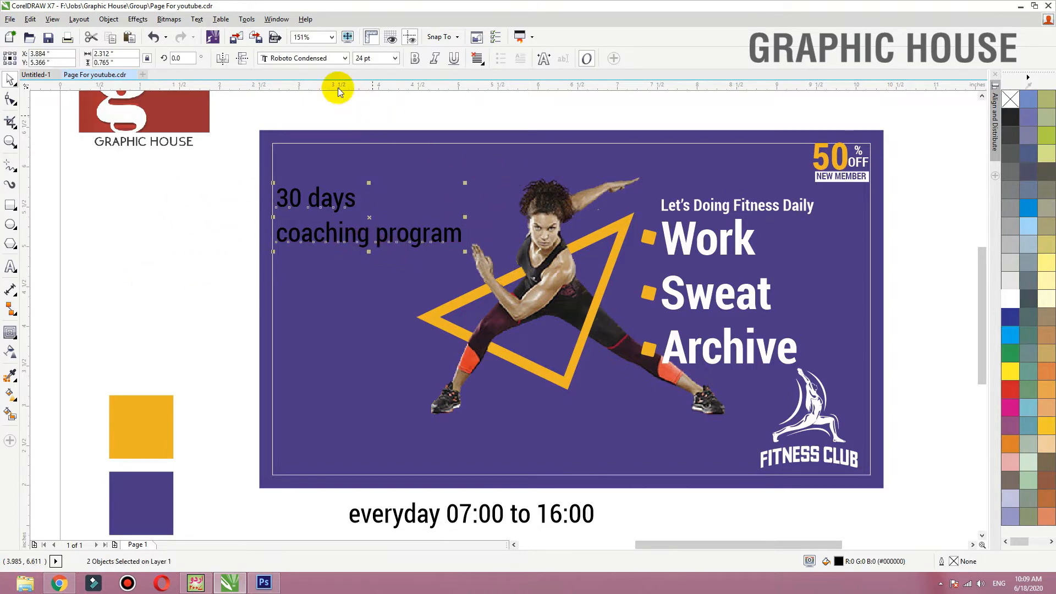
click(419, 58)
click(197, 20)
click(230, 374)
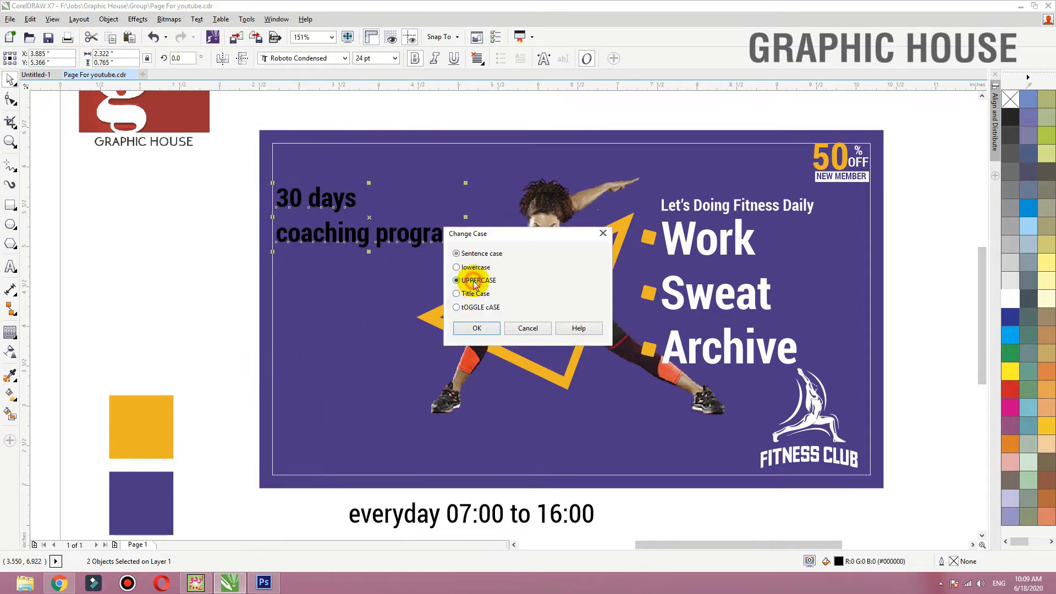
click(477, 327)
Step: Move COACHING PROGRAM lower on the banner and split 30 DAYS into two separate texts, with DAYS spaced below the 30
click(372, 238)
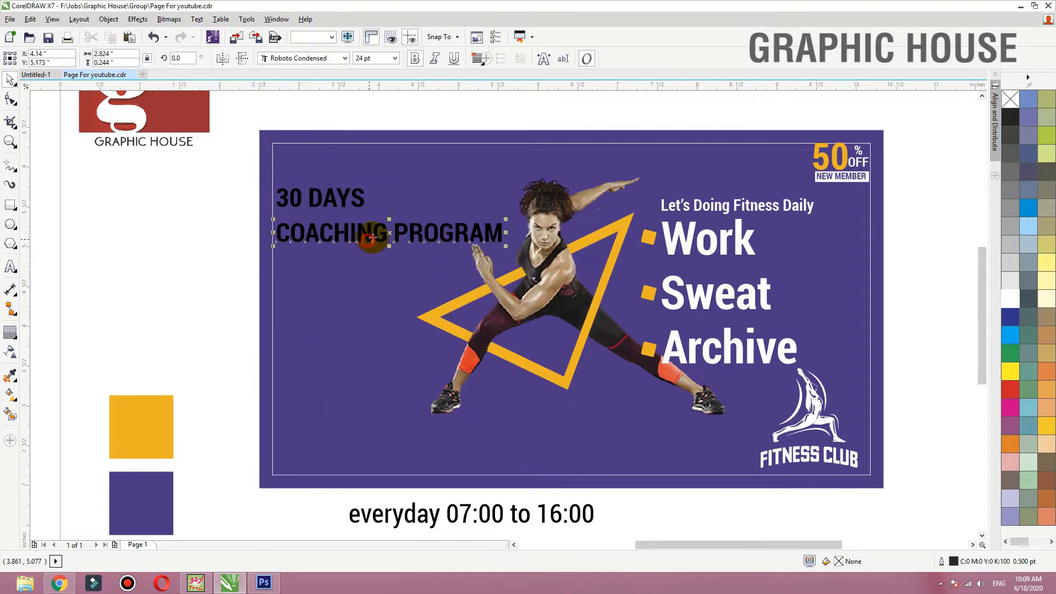
drag(372, 238, 372, 364)
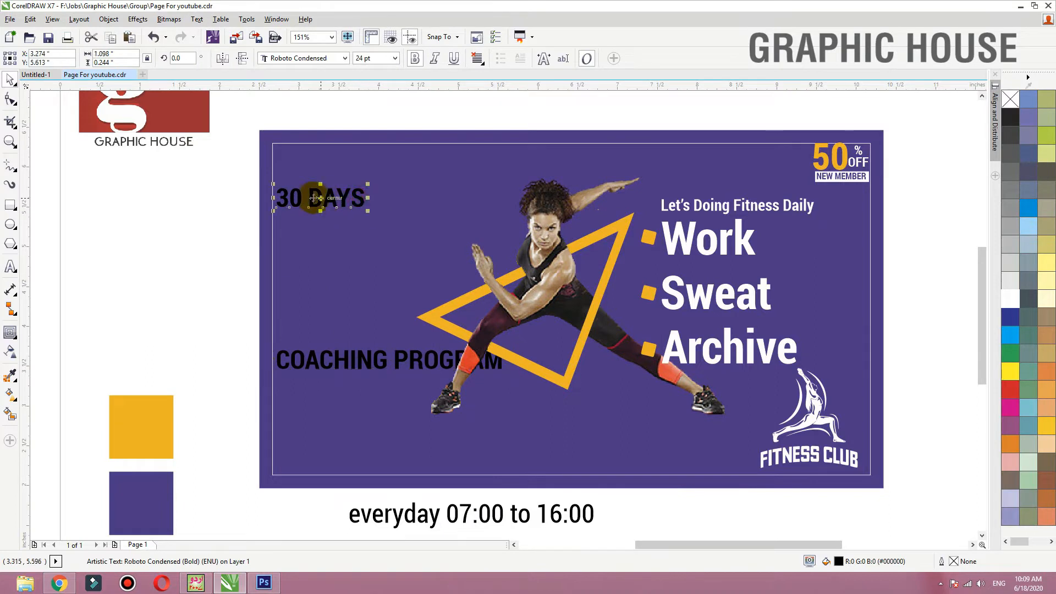
double_click(306, 197)
key(Return)
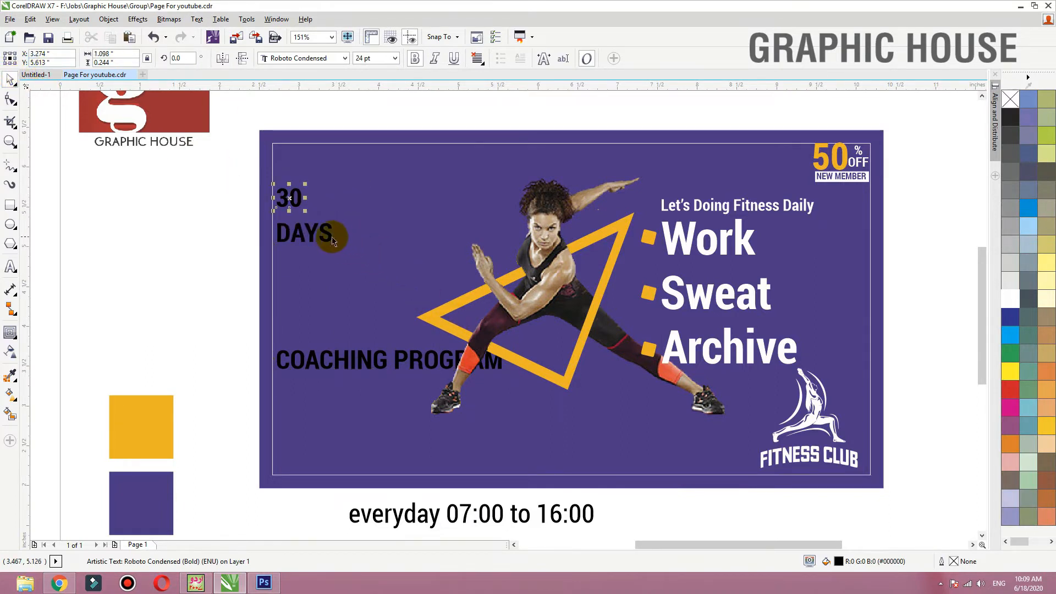
drag(331, 236, 330, 274)
Step: Enlarge the 30 to about 95.8 pt, fill it with the orange of the sample square and shift it slightly right
click(300, 207)
click(298, 208)
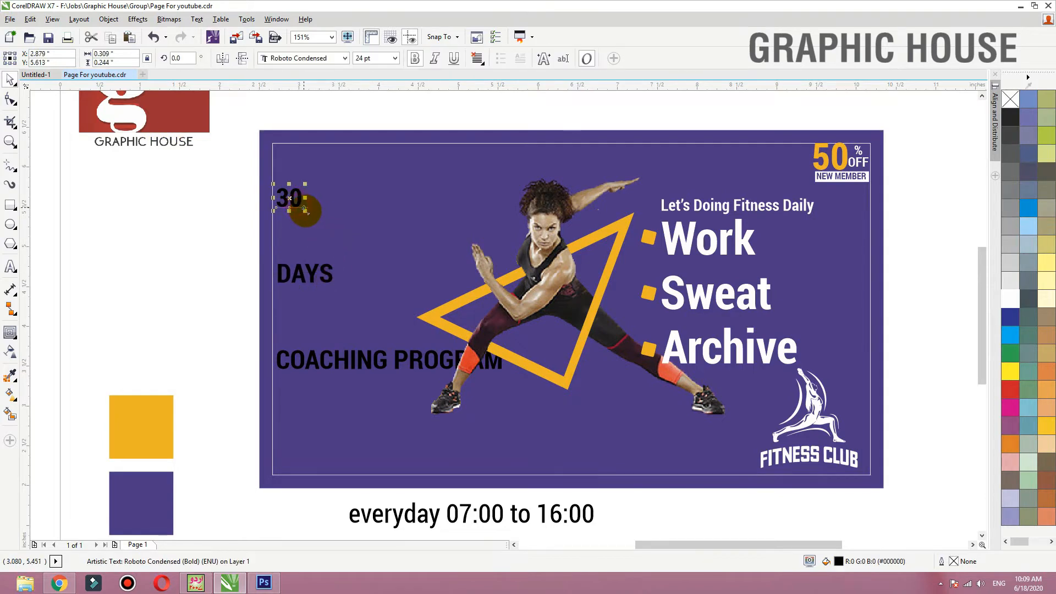
drag(306, 211, 379, 279)
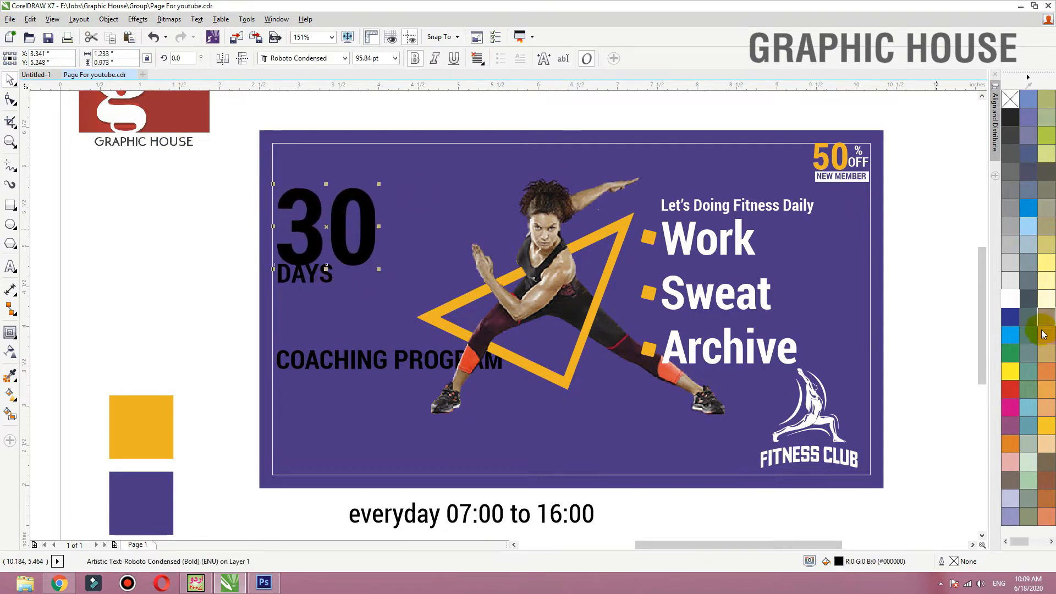
click(10, 375)
click(140, 433)
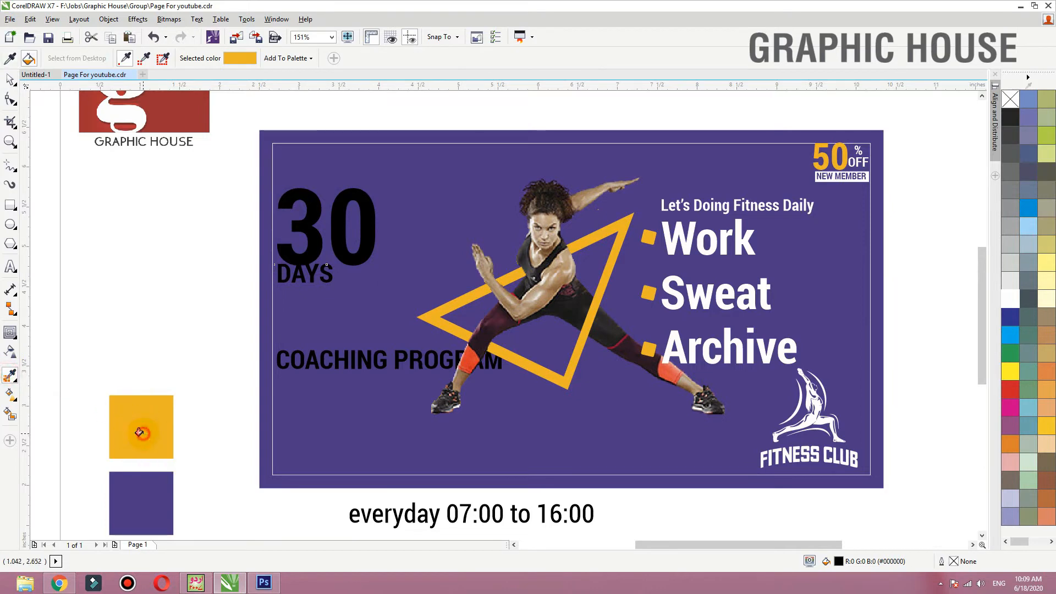
click(336, 243)
key(space)
drag(342, 238, 358, 238)
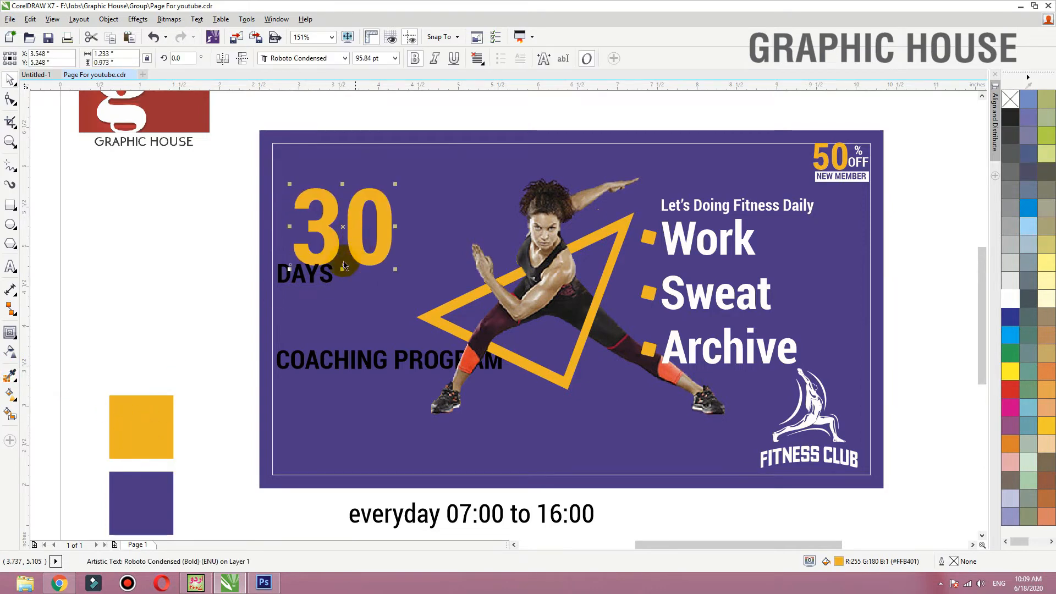
Step: Place DAYS in white at the lower right of the 30 and scale both together to about 1.87 inches wide
drag(330, 282, 448, 256)
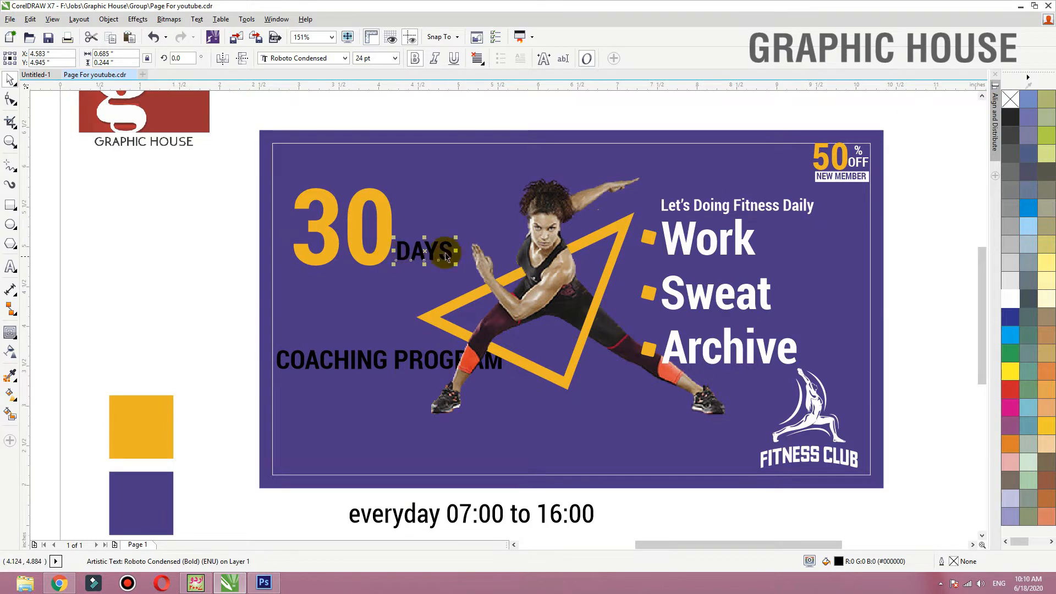
click(1011, 299)
shift+click(365, 257)
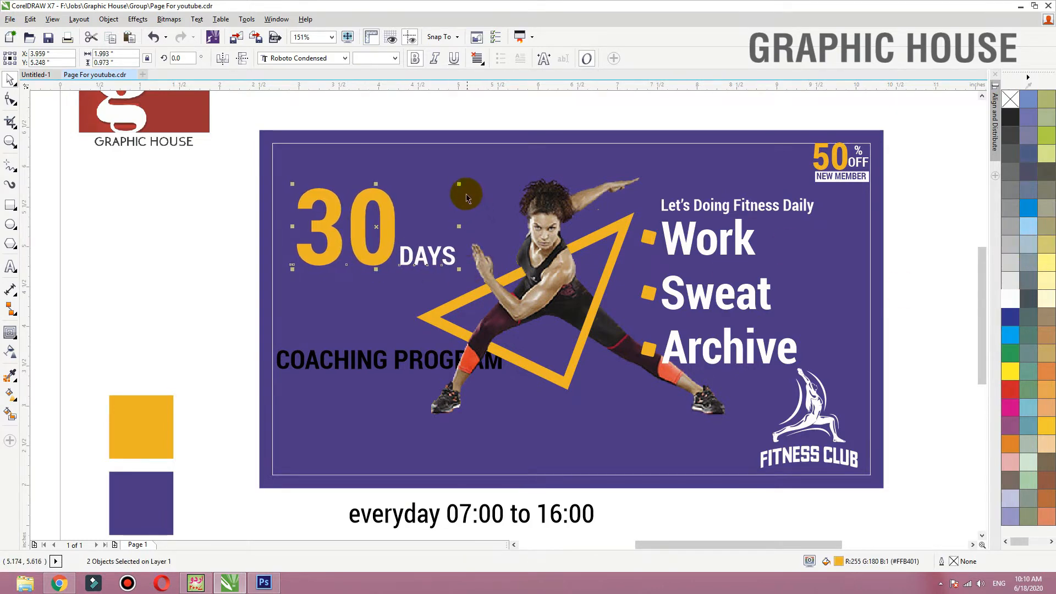
drag(455, 183, 451, 186)
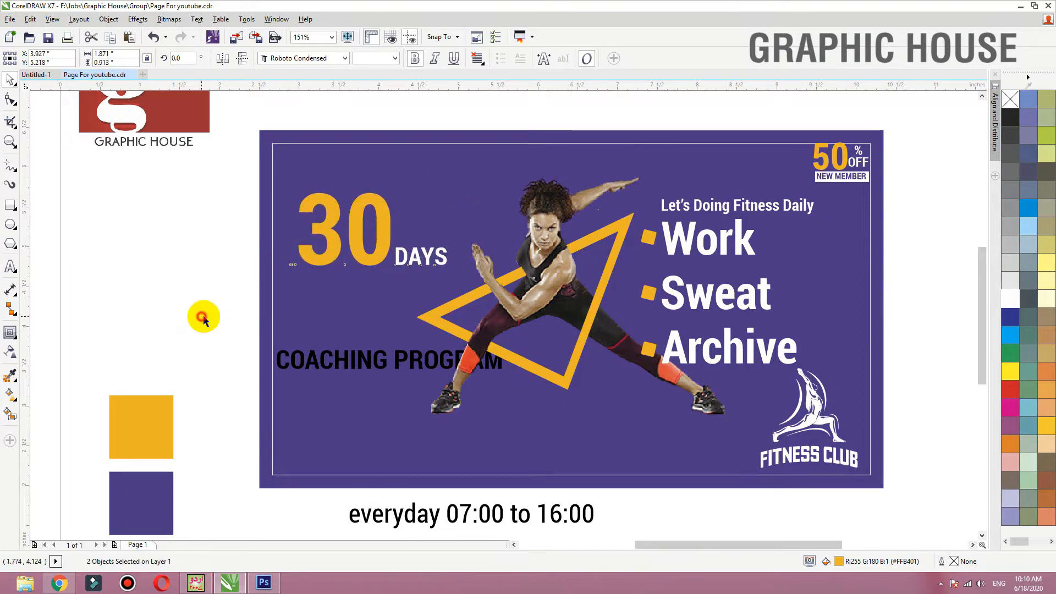
click(203, 314)
Step: Break COACHING PROGRAM into two lines and remove the leading space before PROGRAM
click(386, 363)
key(Return)
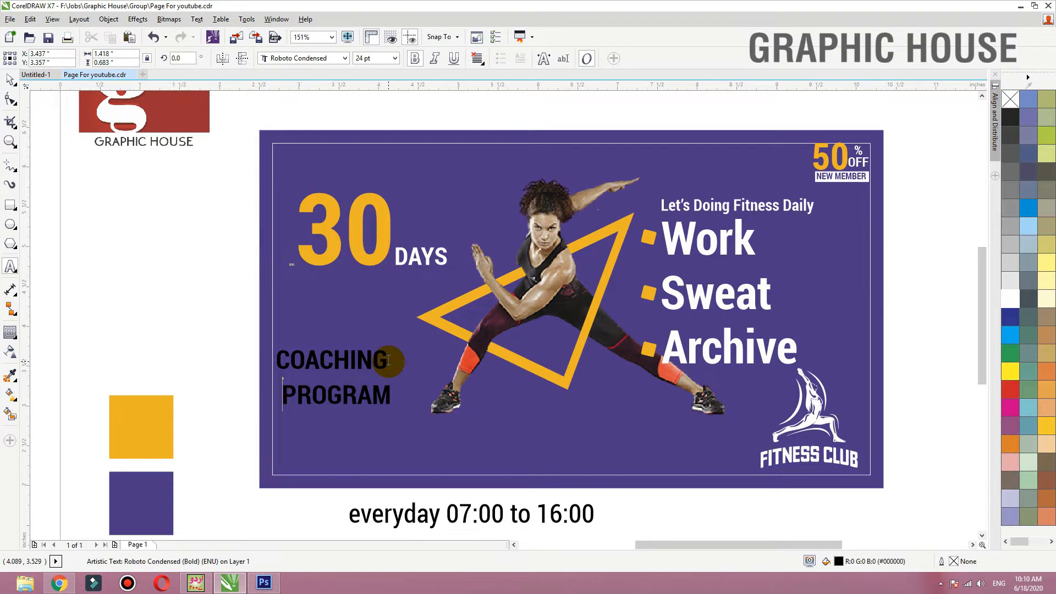
key(Delete)
click(10, 80)
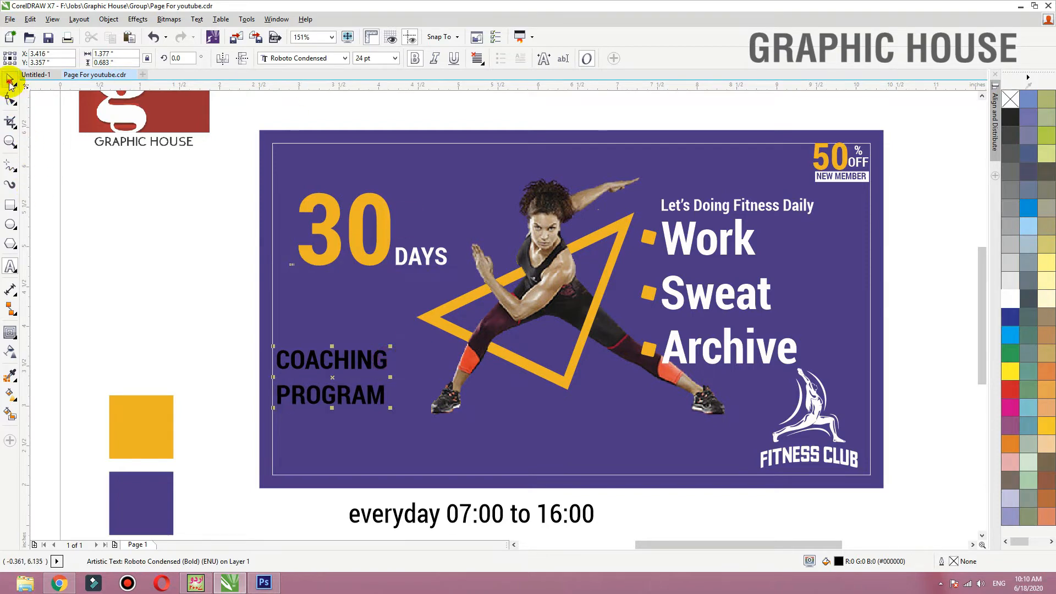
Step: Place the two-line COACHING PROGRAM text beneath the 30, tighten its line spacing, fill it white and leave a gap below DAYS
drag(387, 367, 411, 297)
key(F10)
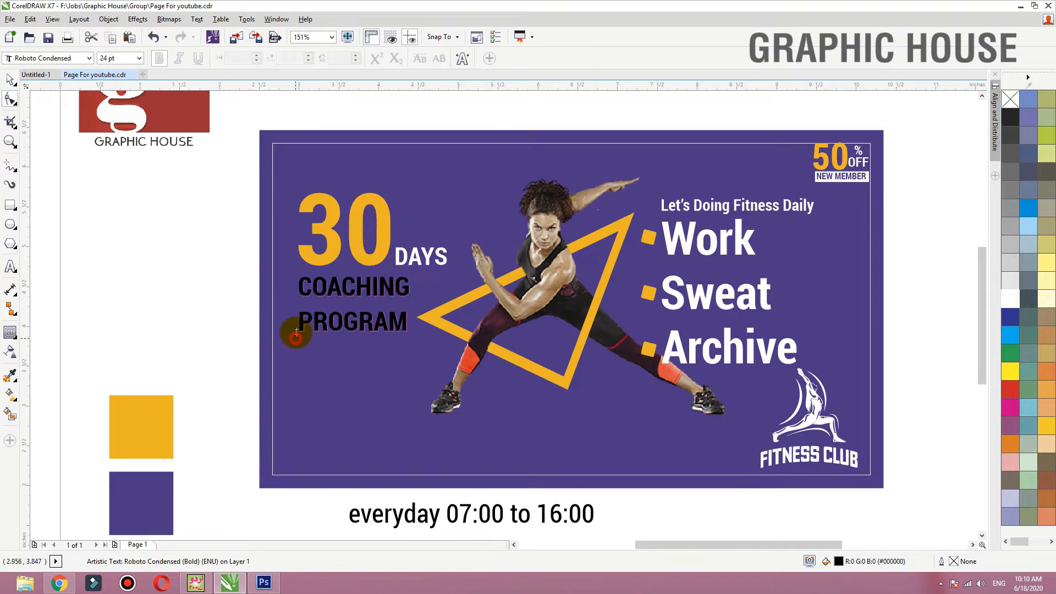
drag(295, 336, 296, 323)
key(space)
click(1011, 300)
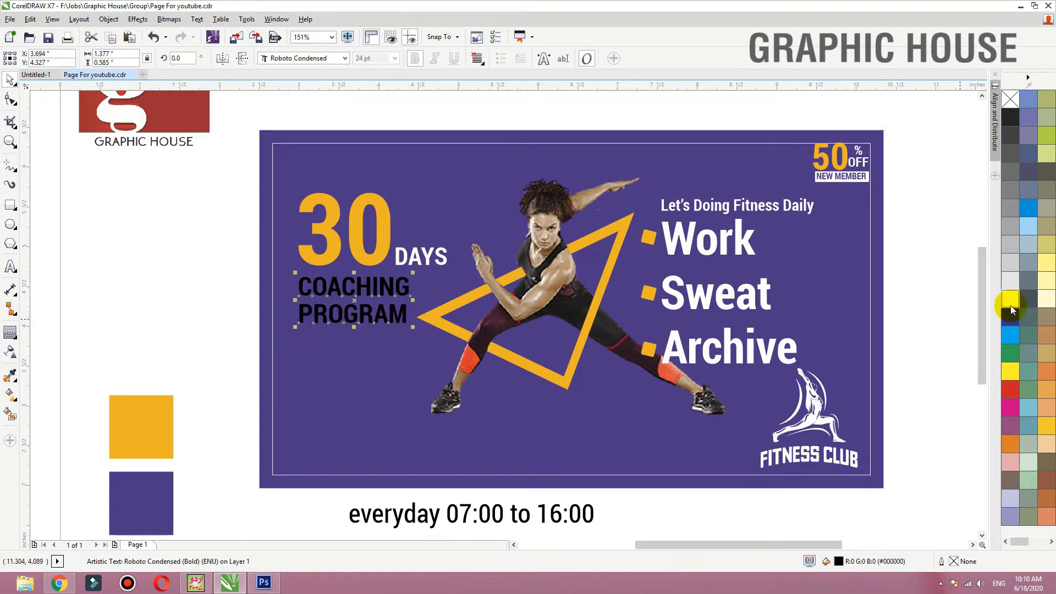
click(70, 357)
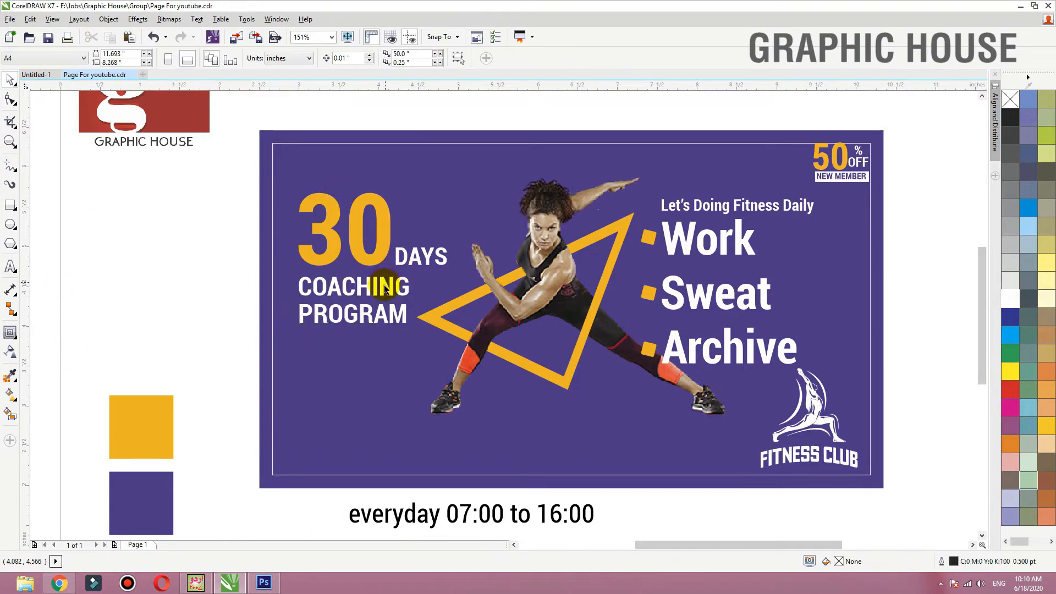
drag(384, 288, 384, 311)
Step: Try the Rainbow Bridge Personal Use and Riesling fonts on the word DAYS
click(299, 58)
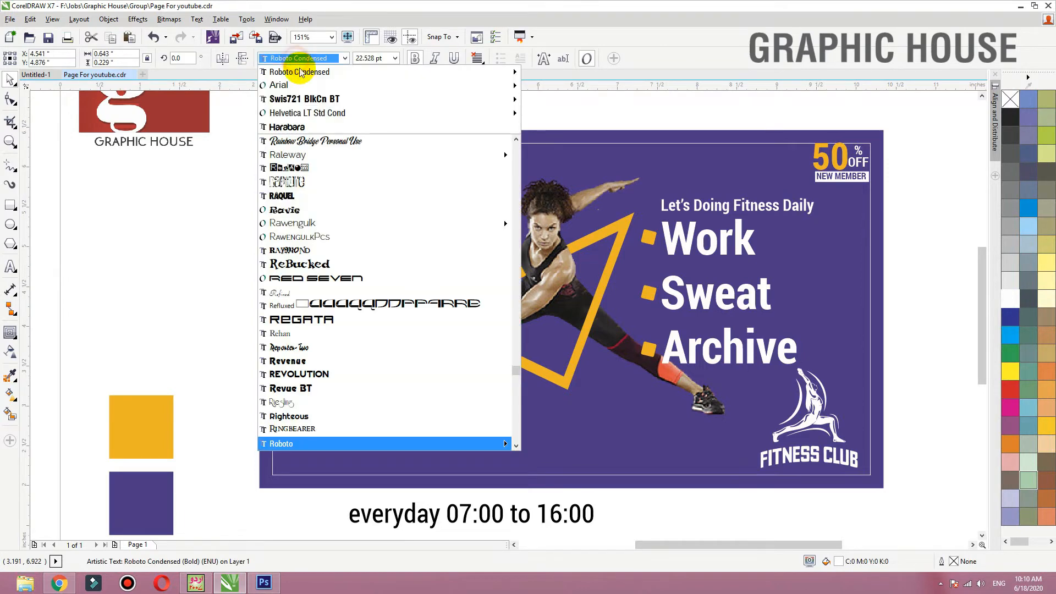
click(306, 143)
click(306, 58)
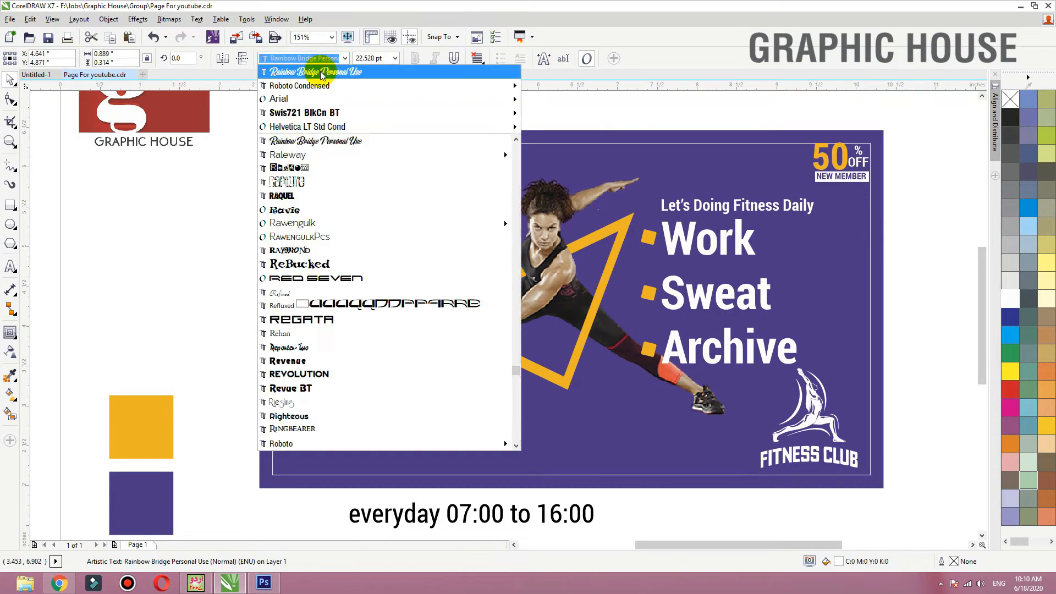
scroll(322, 296, down, 2)
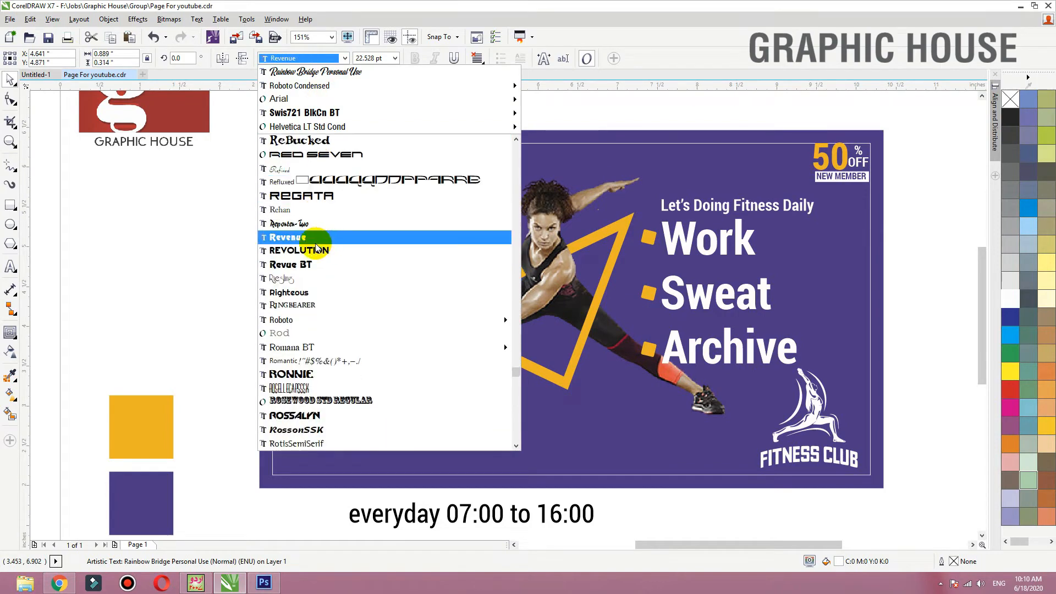
click(300, 281)
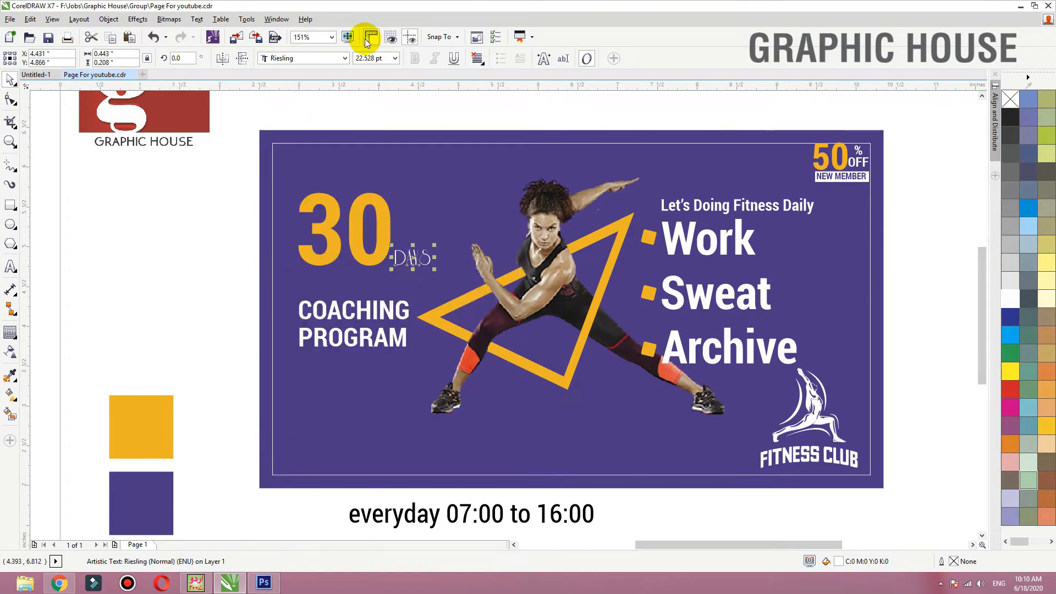
Step: Set the word DAYS in the Thinking Of Betty font
click(306, 57)
scroll(320, 307, down, 3)
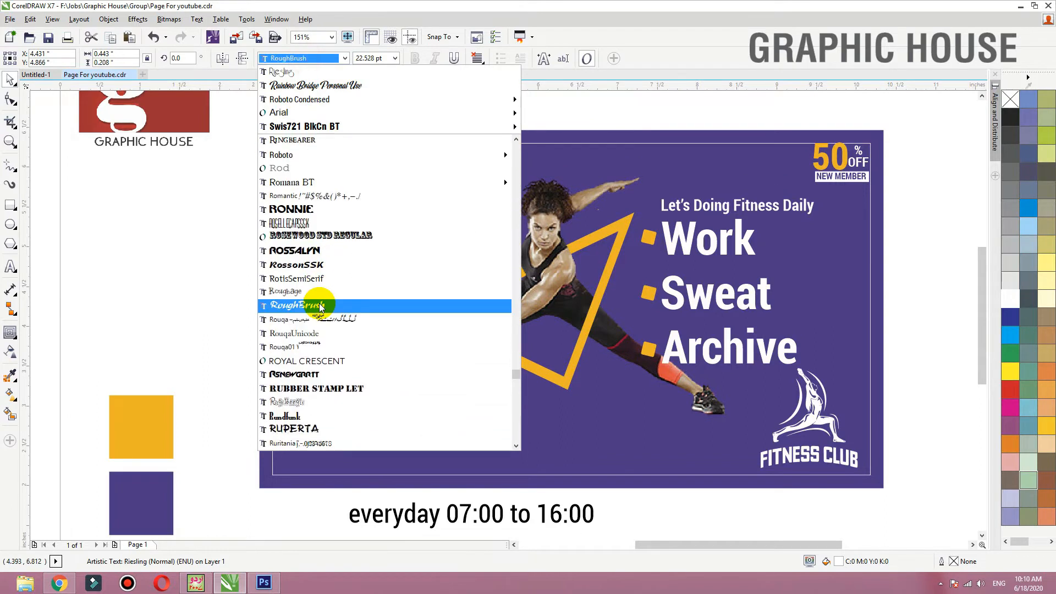
scroll(319, 302, down, 15)
mouse_move(322, 313)
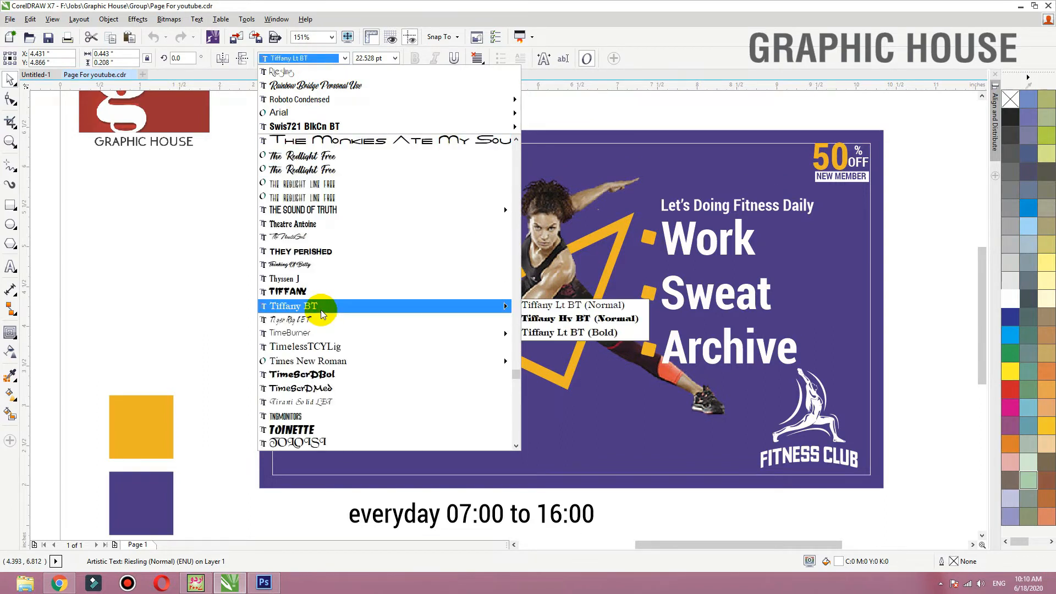
click(297, 265)
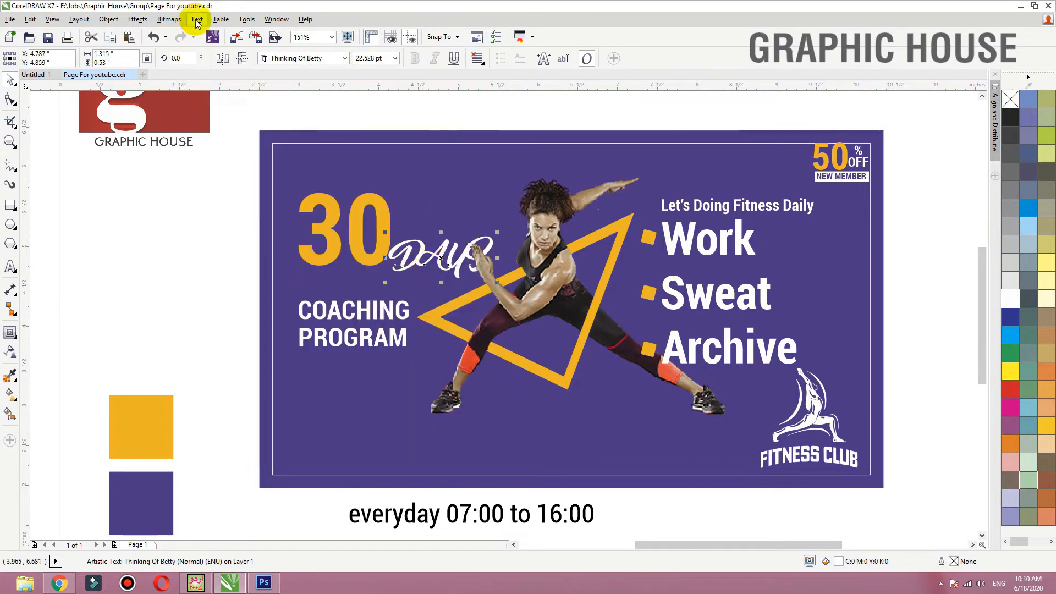
Step: Change the case of DAYS to Days and move the word over the lower edge of the 30
click(197, 20)
click(239, 373)
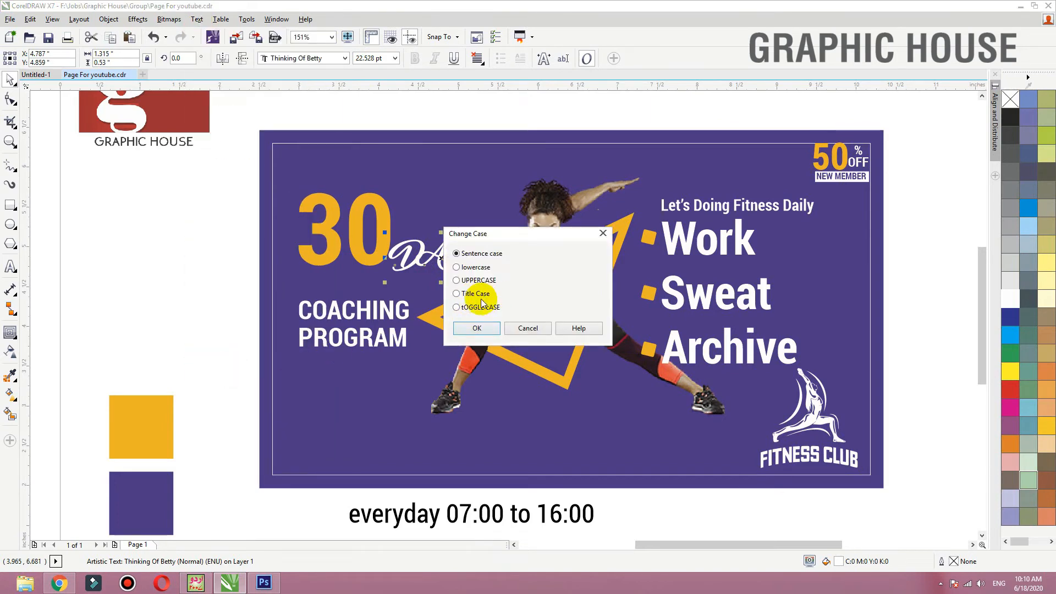
click(477, 330)
drag(435, 265, 315, 271)
key(ctrl+z)
Step: Nudge the 30 and Days together slightly right and group them
click(389, 266)
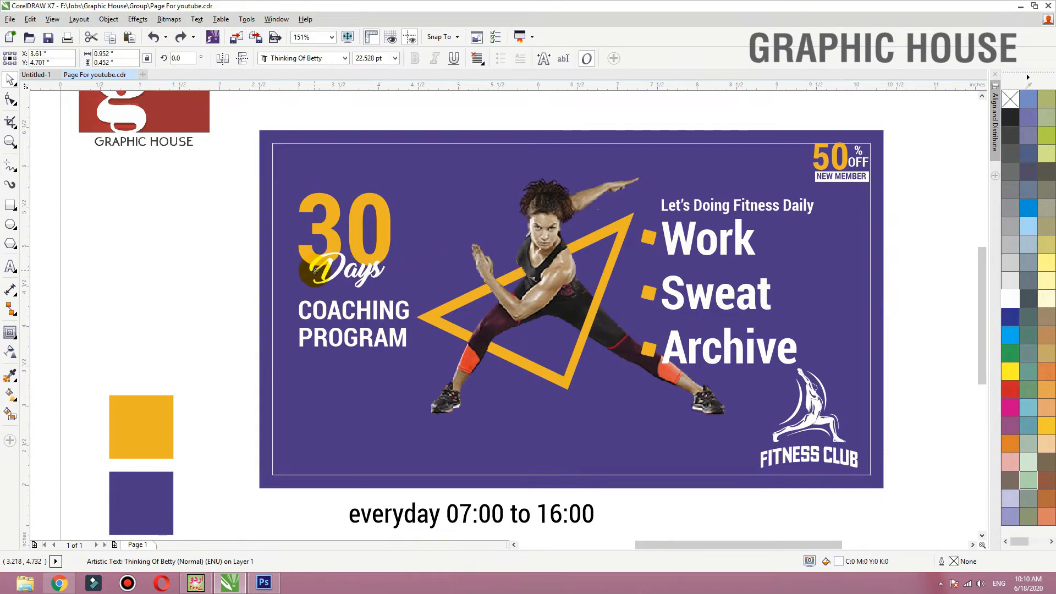
shift+click(372, 258)
key(Right)
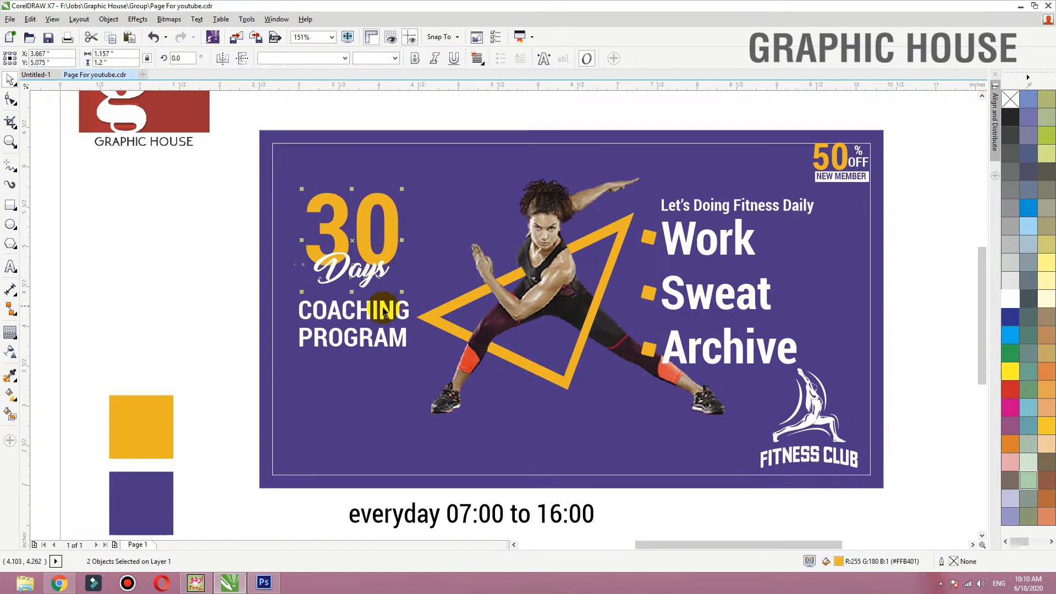
key(ctrl+g)
Step: Enlarge the 30 Days group to about 1.52 inches wide and place COACHING PROGRAM just beneath it, aligned near its left edge
drag(374, 314, 372, 327)
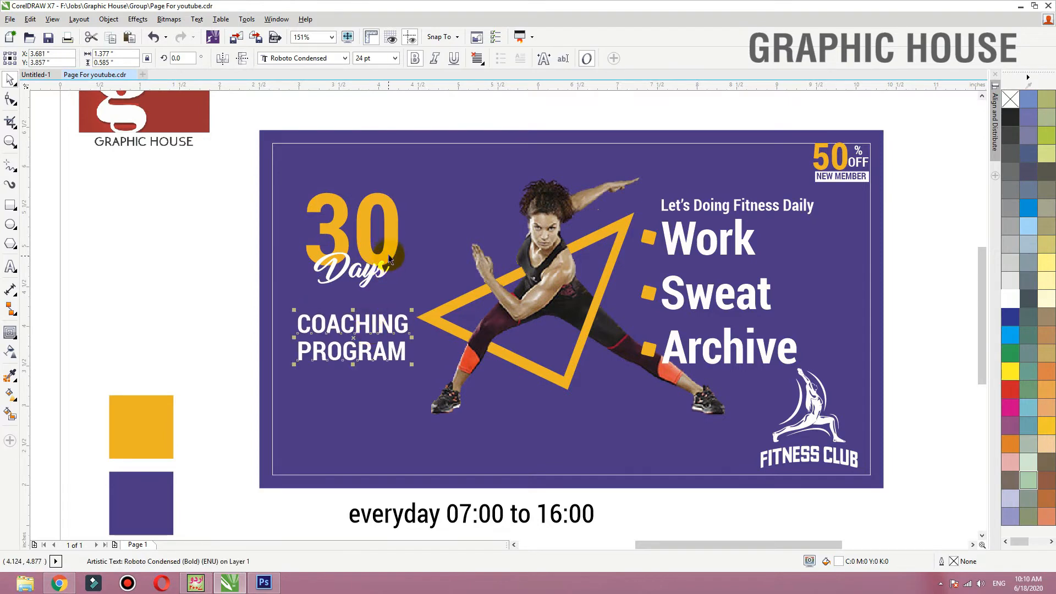
click(389, 259)
drag(403, 189, 416, 174)
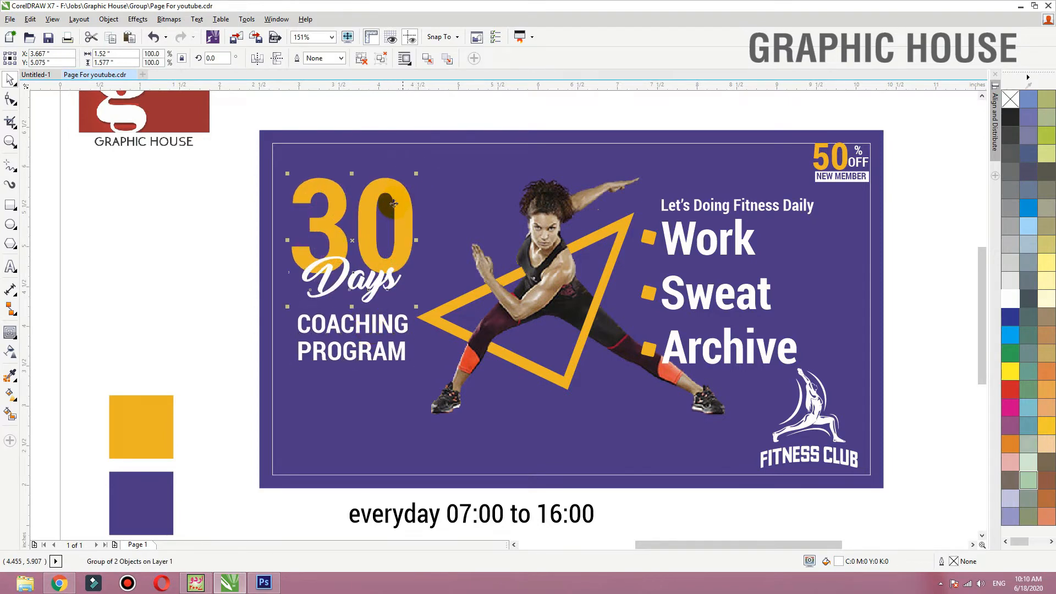
drag(372, 211, 380, 211)
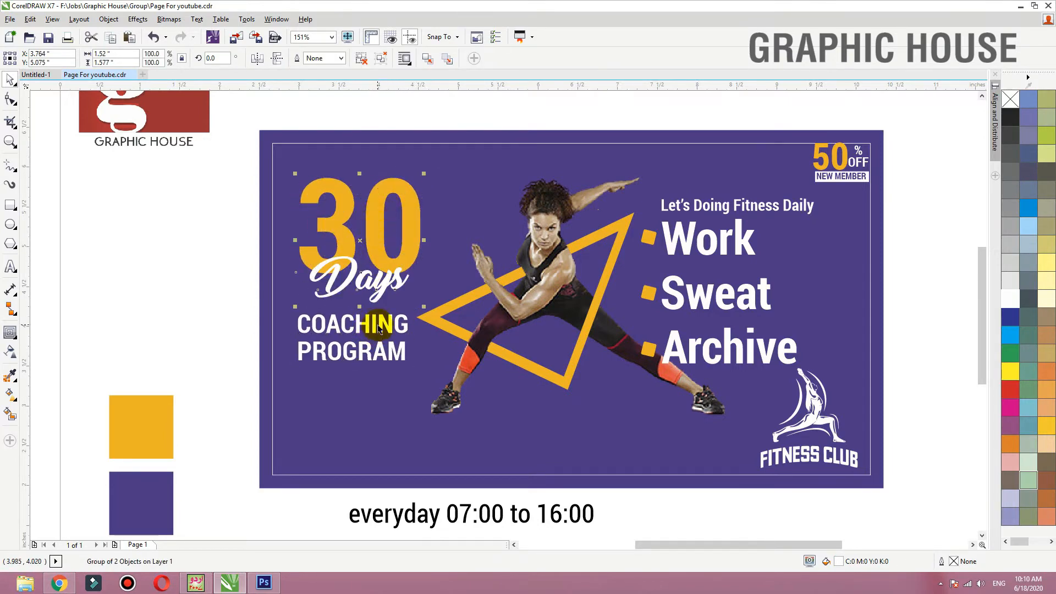
drag(378, 328, 386, 322)
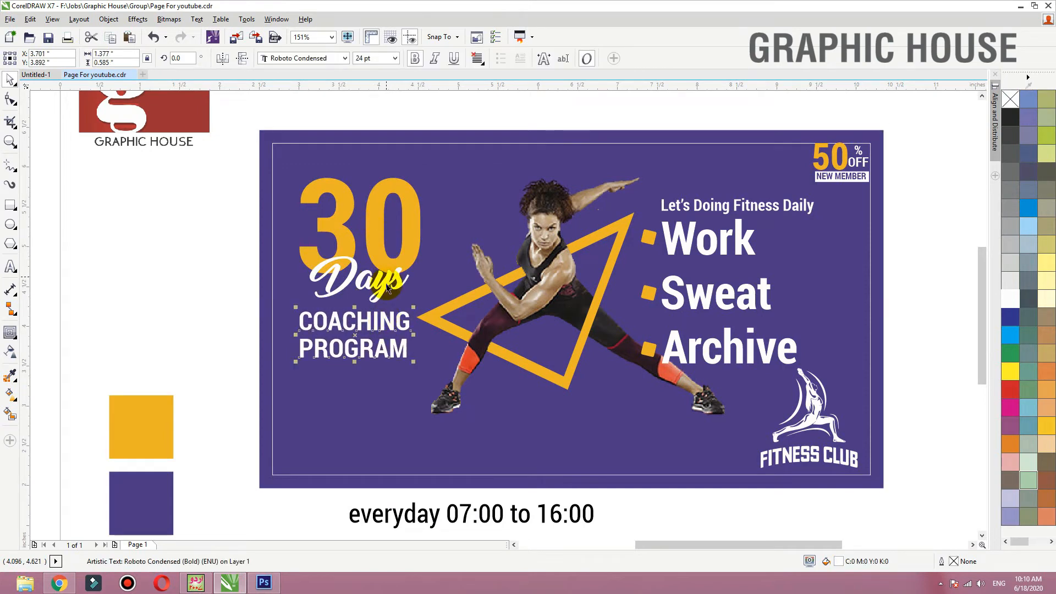
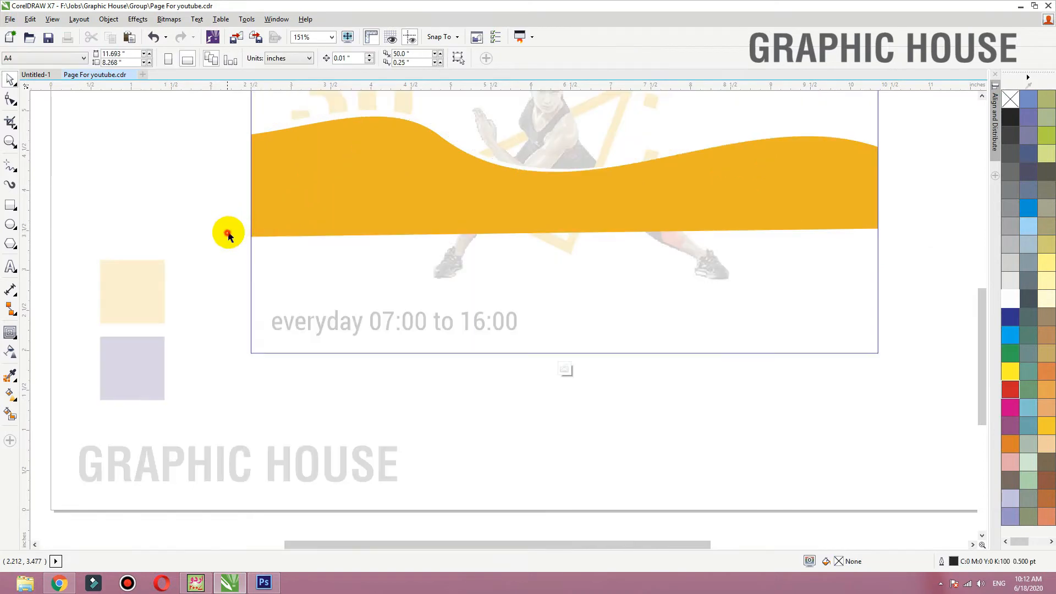
Step: Move both wave shapes inside the PowerClip down to the banner's bottom, widen them to about 8 inches, and finish editing the contents
key(ctrl+a)
drag(314, 191, 314, 319)
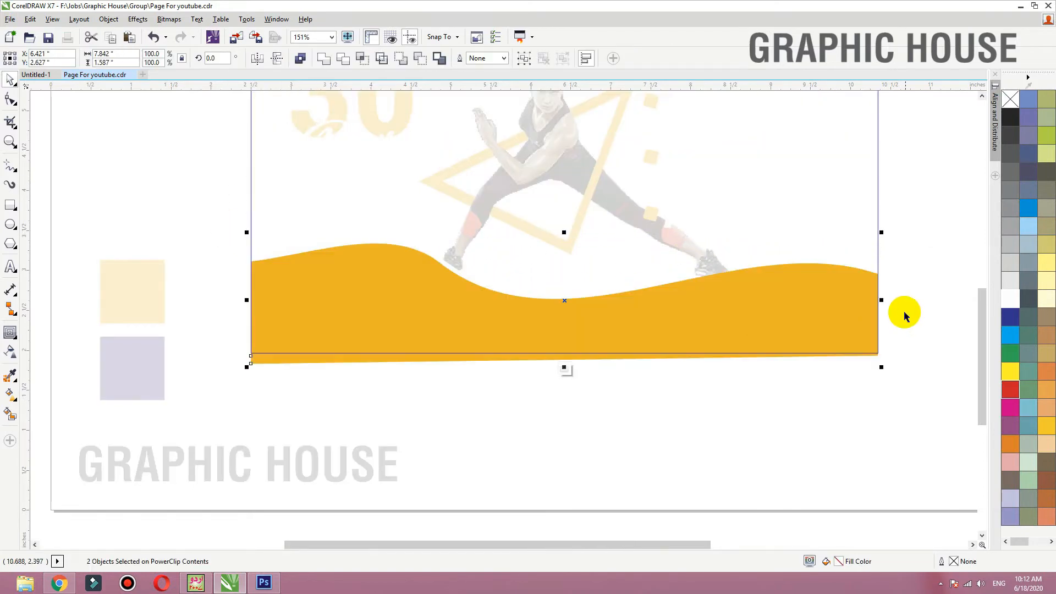
drag(882, 300, 888, 300)
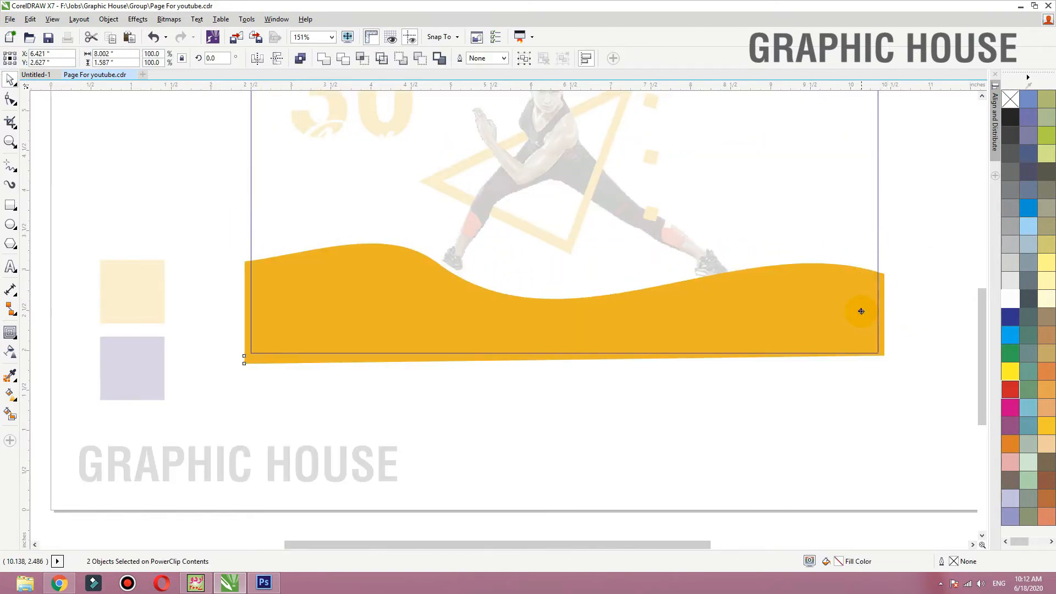
ctrl+click(814, 386)
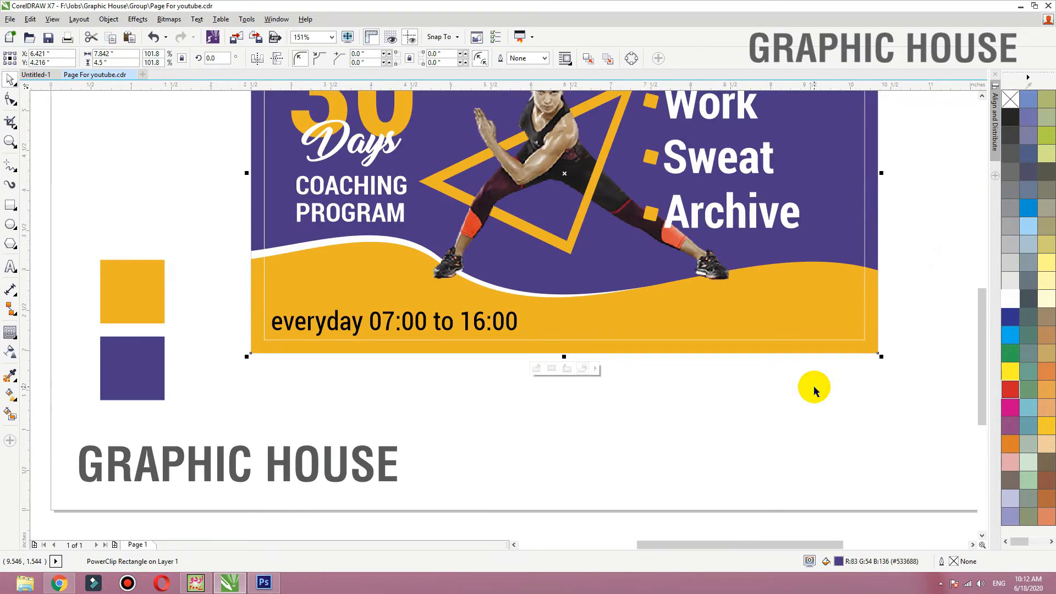
scroll(643, 391, down, 1)
click(642, 392)
Step: Locate the white Fitness Club logo in Wireframe view, fill it with C100 M100 blue, and switch to Enhanced view
key(F2)
drag(827, 234, 247, 446)
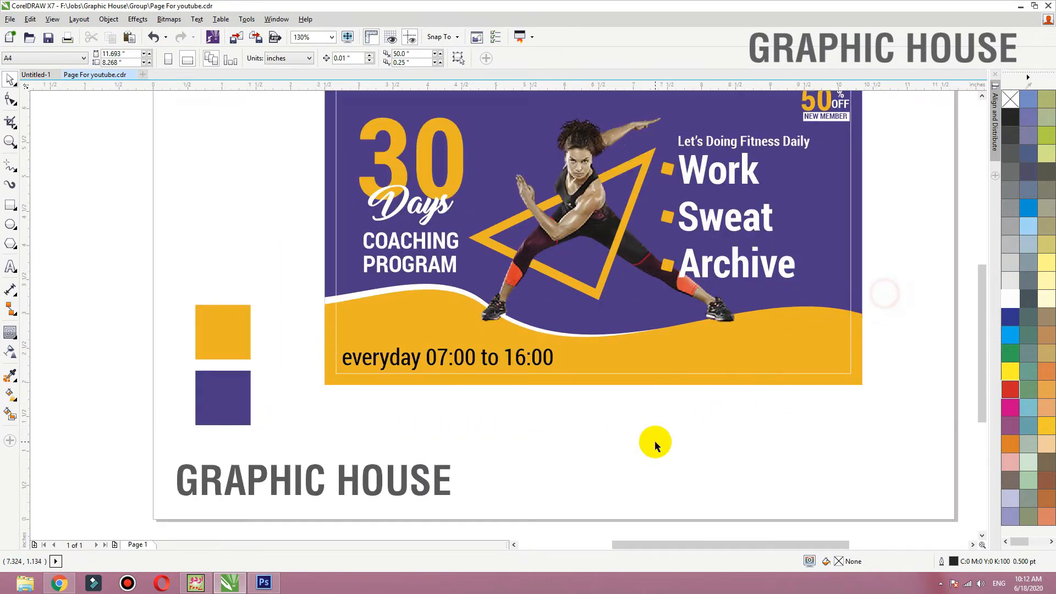
drag(672, 449, 440, 247)
click(59, 20)
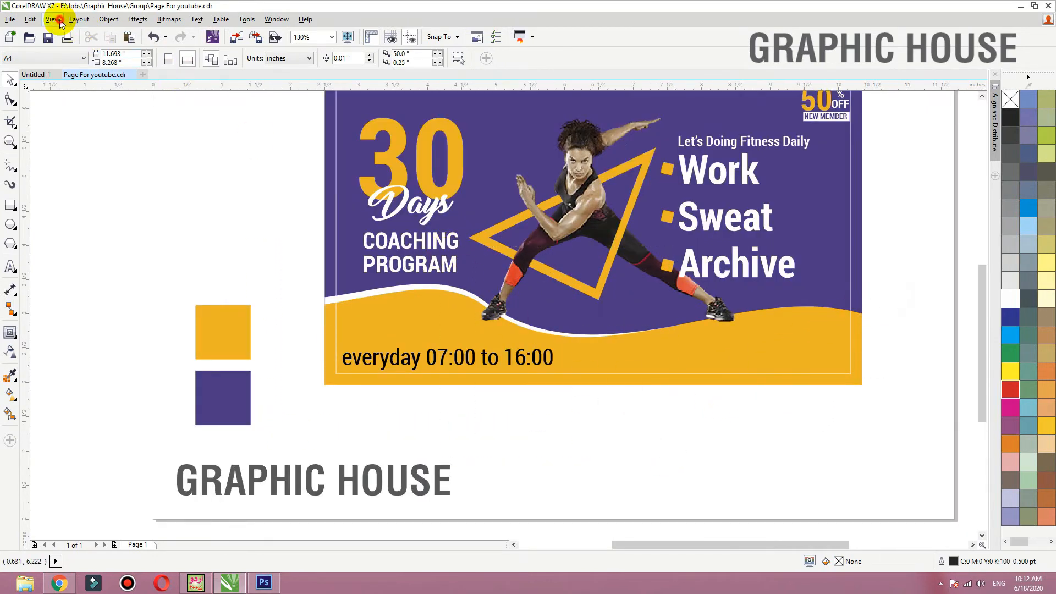
mouse_move(51, 23)
click(64, 47)
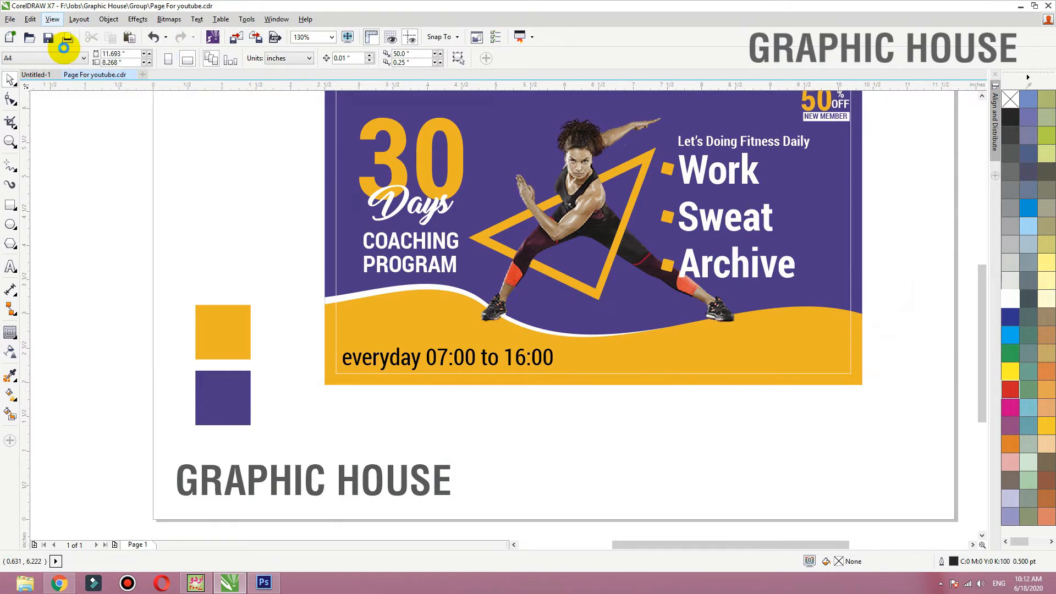
click(908, 305)
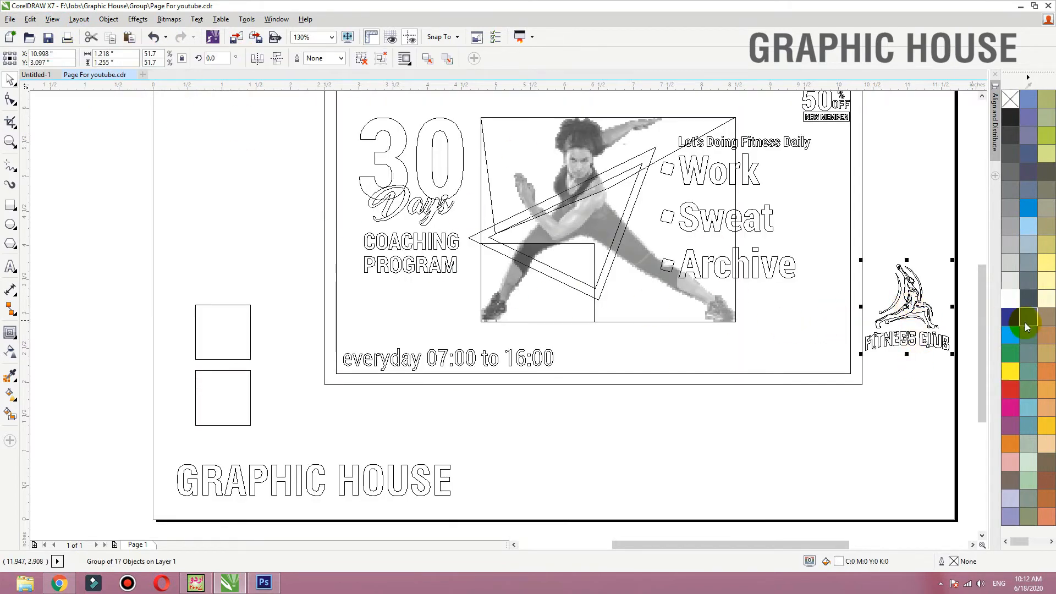
click(1016, 322)
click(53, 19)
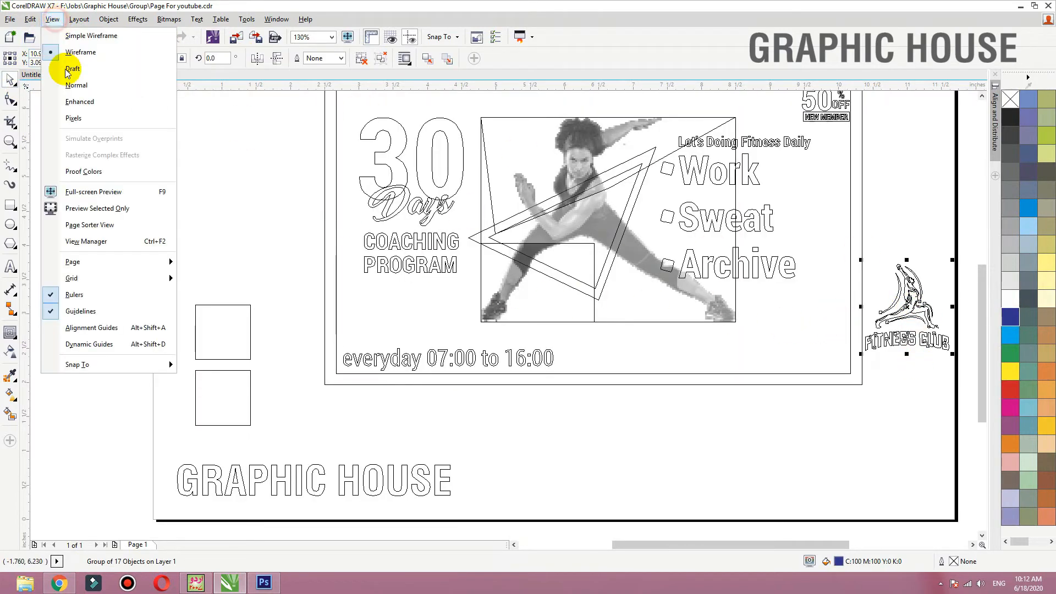
click(76, 108)
Step: Break the opening-hours text after everyday and separate 07:00 to 16:00 as its own line of text
click(498, 357)
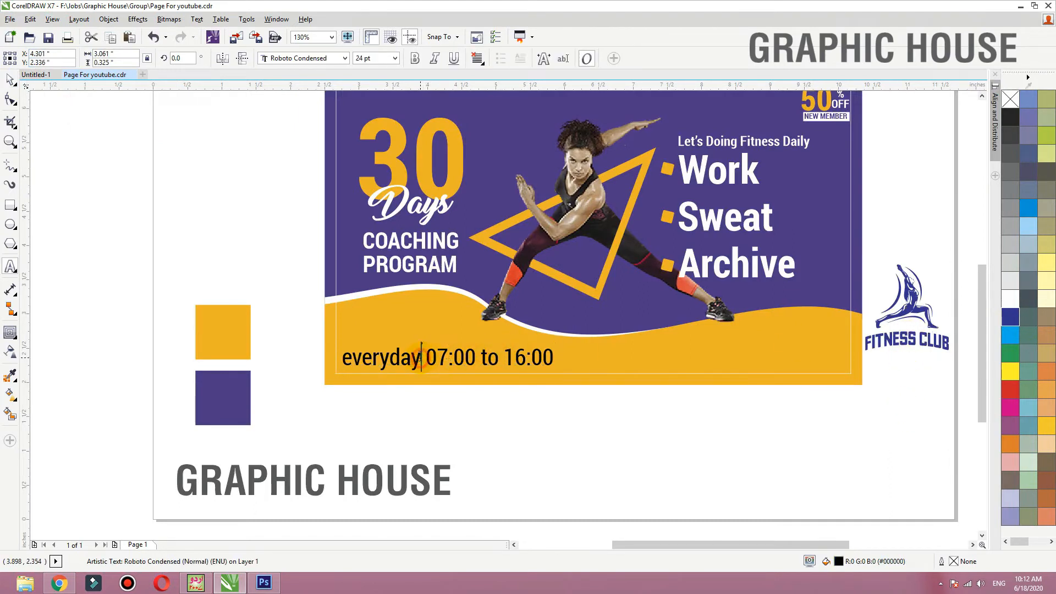
key(Return)
click(9, 79)
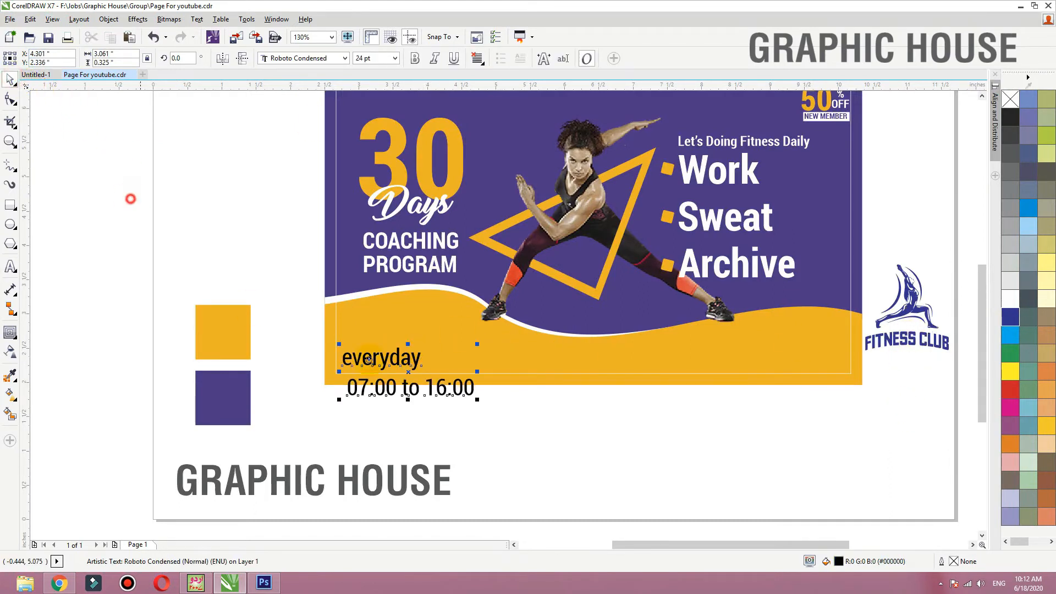
drag(130, 199, 571, 363)
Step: Change the word everyday to Title Case
click(197, 18)
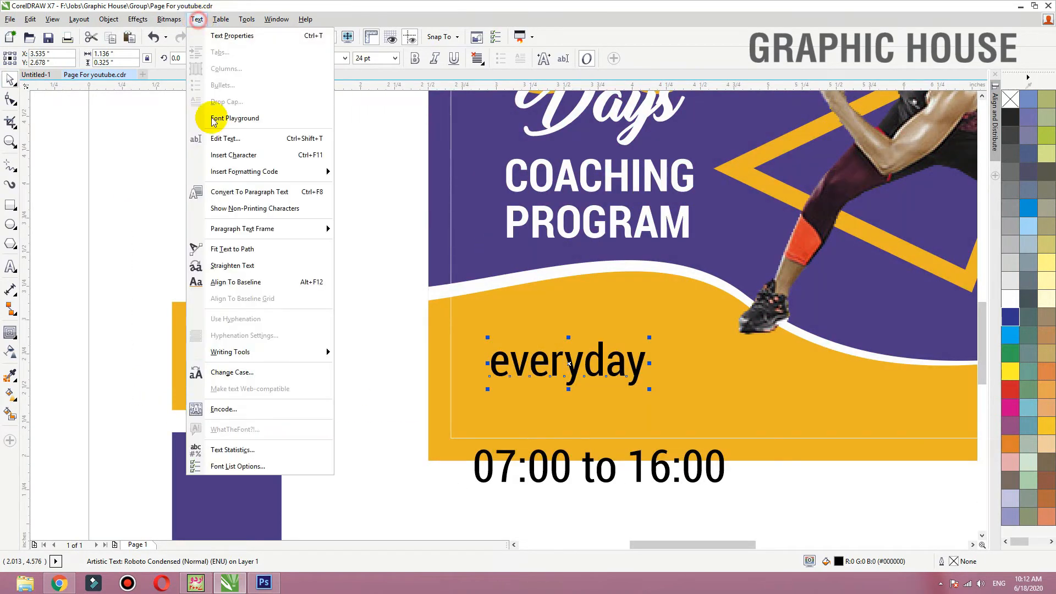
click(232, 373)
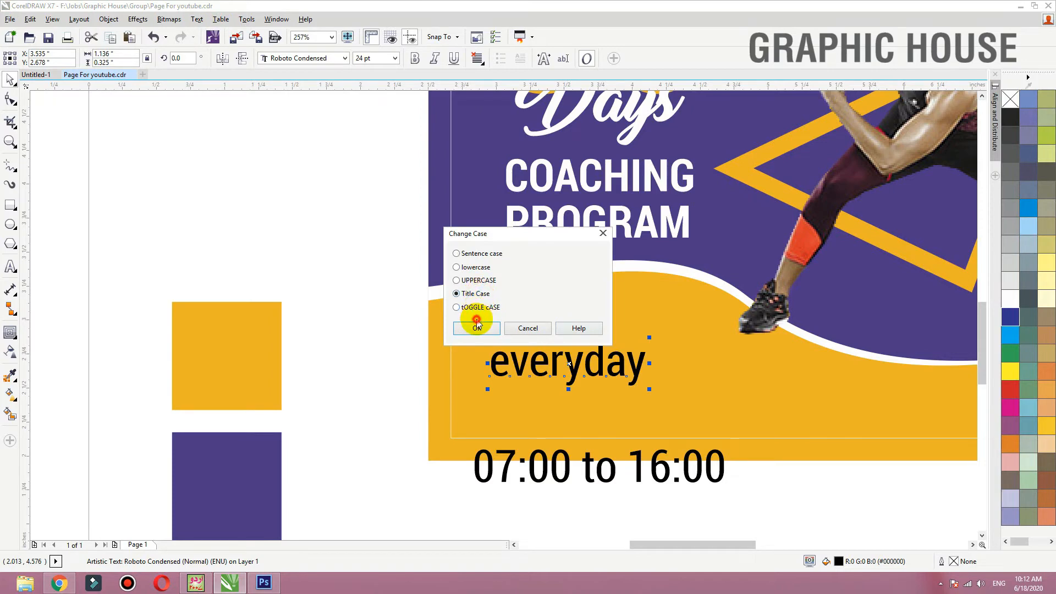
click(493, 329)
Step: Stack Everyday above 07:00 to 16:00 in the orange wave's lower left area and align their left edges
drag(538, 360, 520, 350)
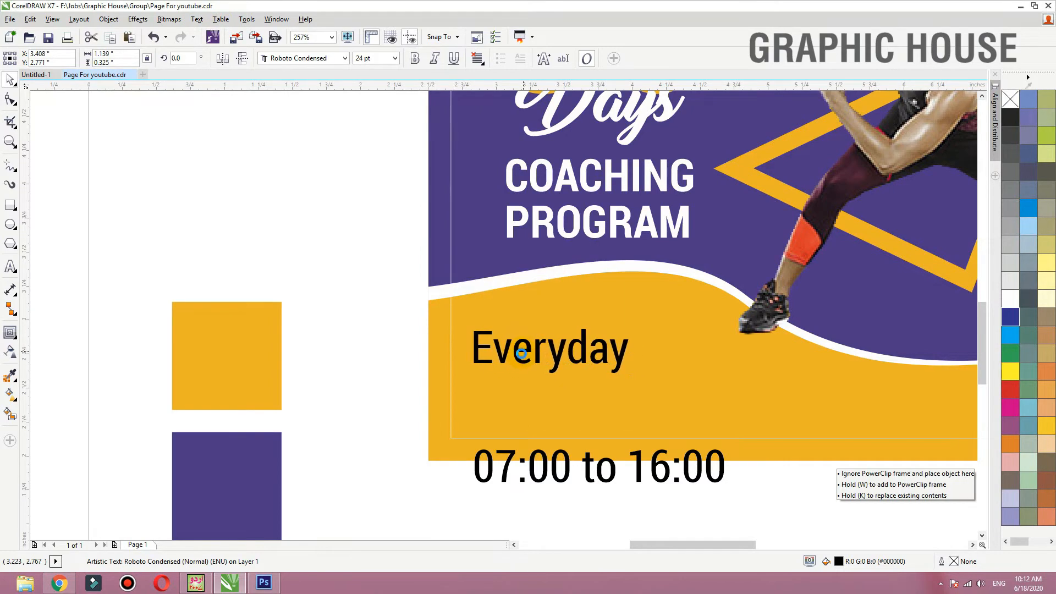
drag(511, 453, 500, 389)
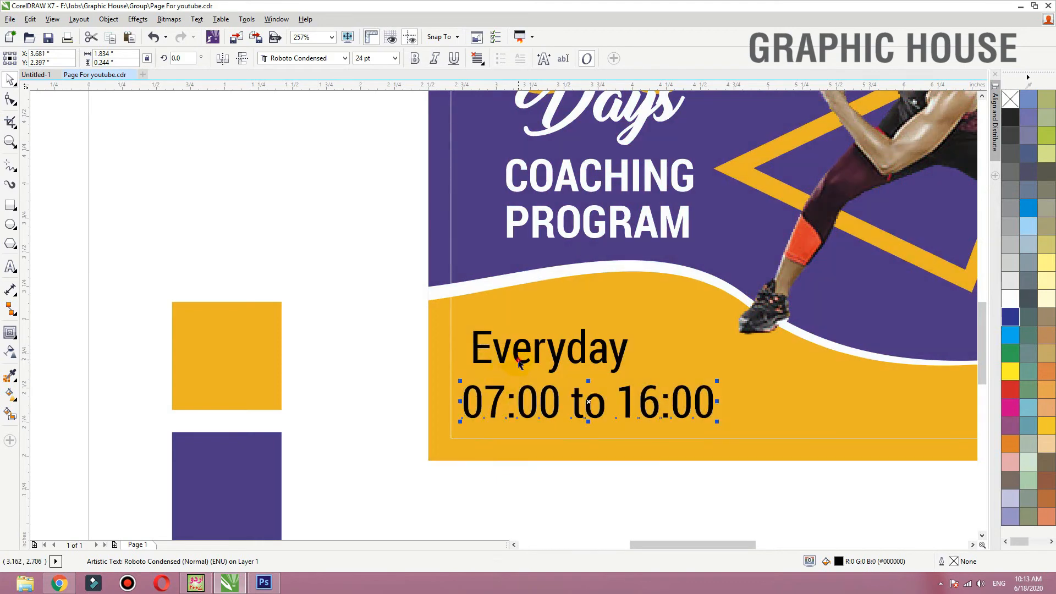
shift+click(519, 362)
key(l)
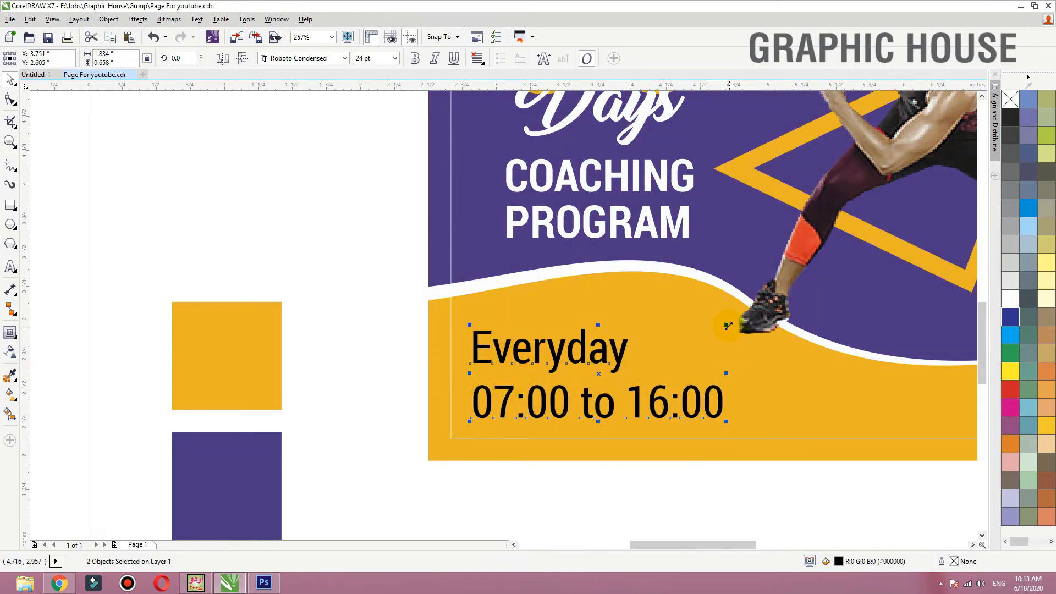
Step: Scale both opening-hours lines down to about 18.3 pt and move them into the lower left corner of the banner's margin
drag(727, 325, 668, 347)
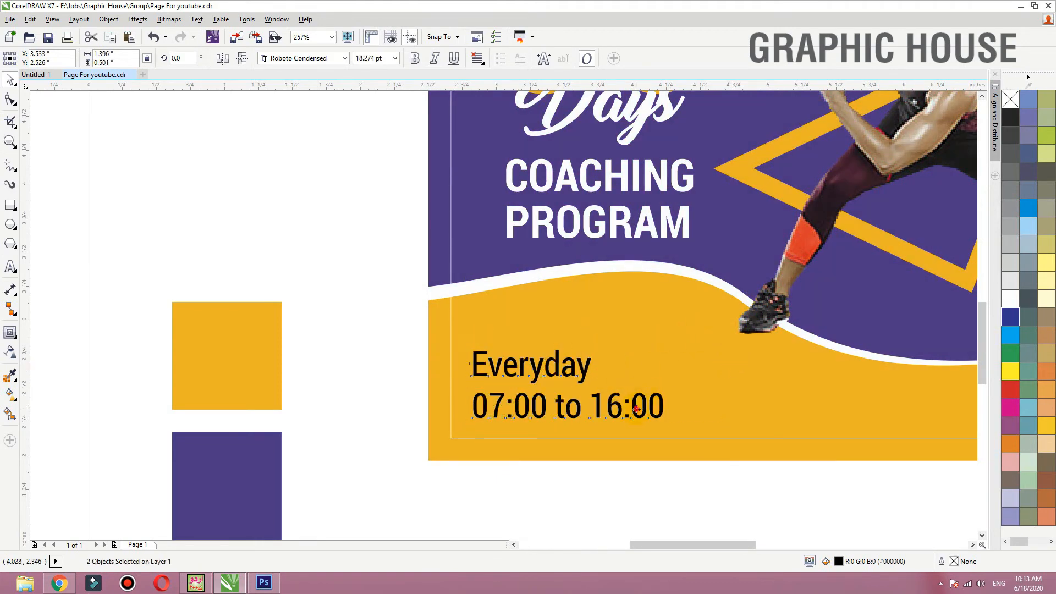
drag(637, 409, 631, 419)
click(609, 464)
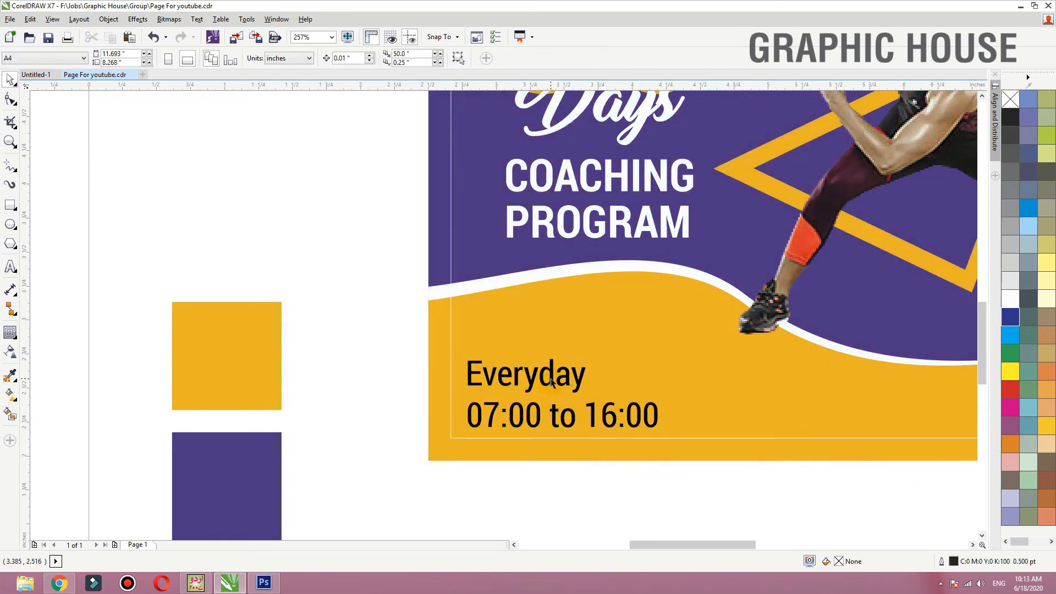
Step: Fill the word Everyday with the purple sampled from the purple colour square
click(551, 381)
click(10, 375)
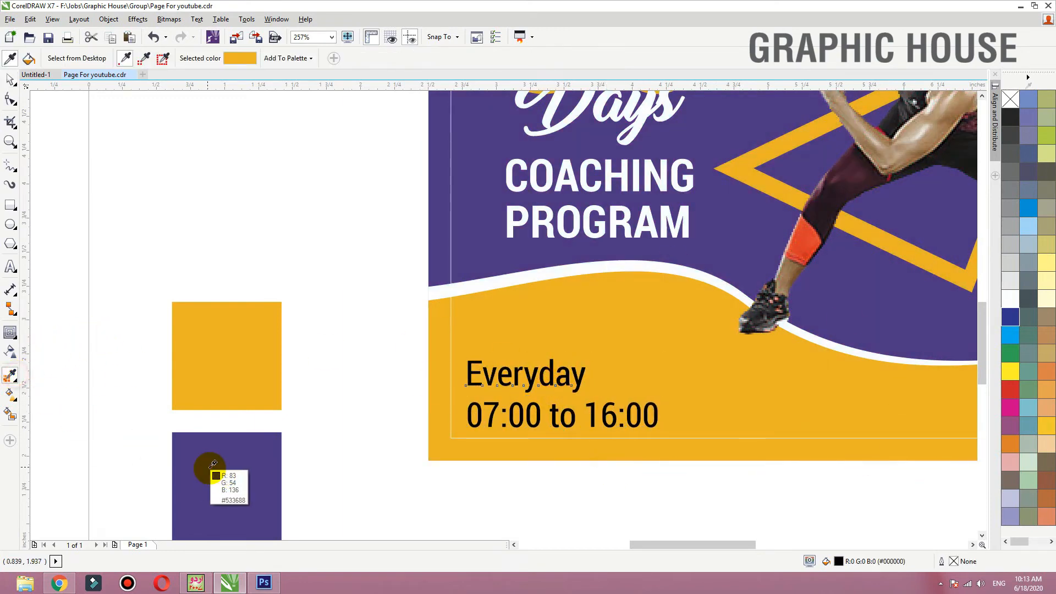
click(213, 464)
click(484, 377)
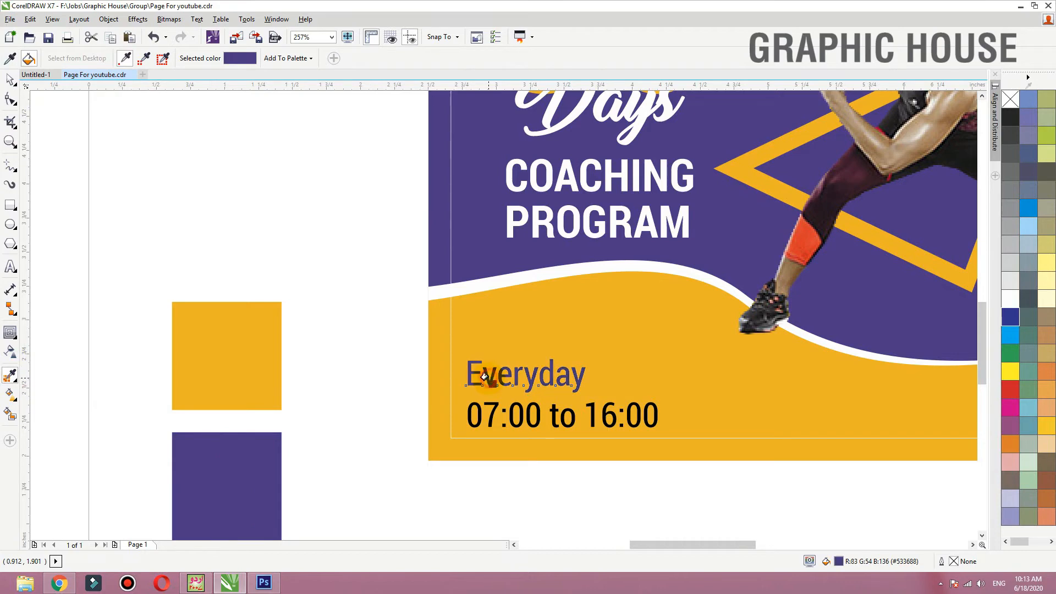
scroll(352, 308, down, 5)
drag(323, 243, 788, 406)
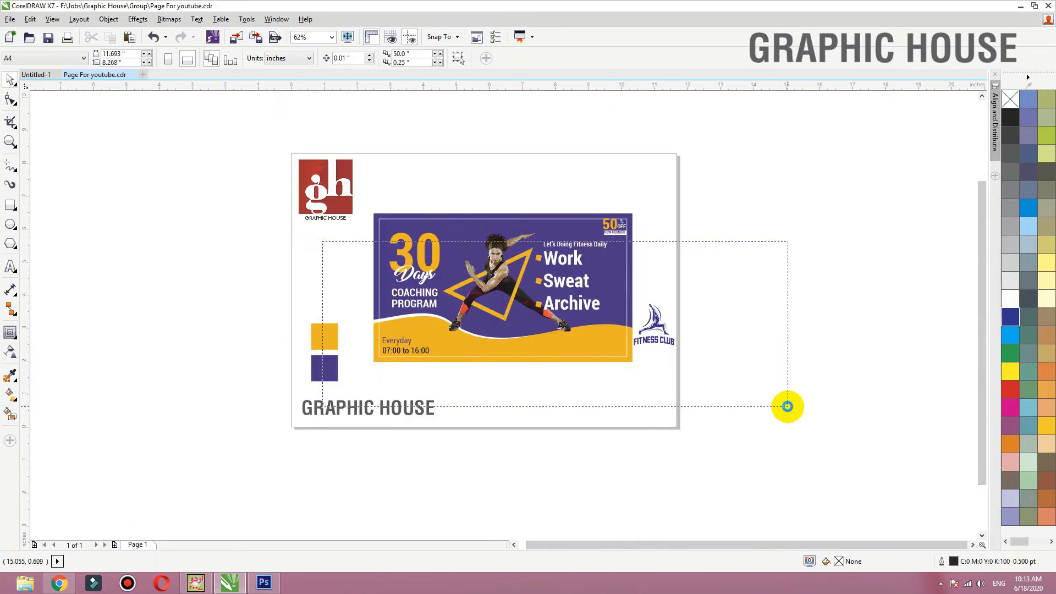
Step: Place the Fitness Club logo in the banner's lower right corner and draw a rectangle about 1.71 × 1.49 in around it
drag(713, 318, 636, 289)
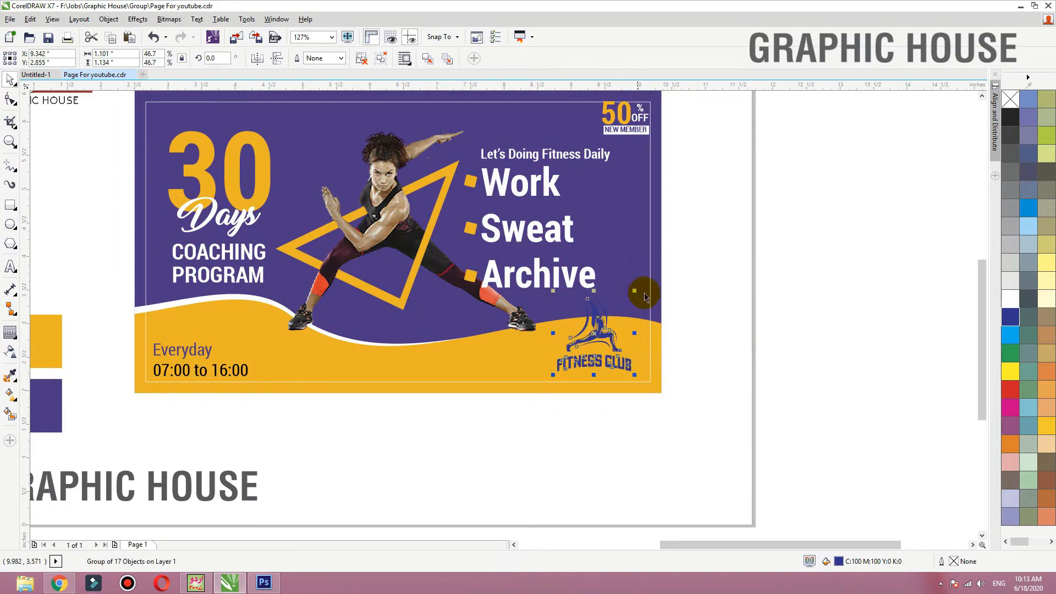
click(946, 267)
key(F2)
drag(782, 261, 286, 413)
click(10, 205)
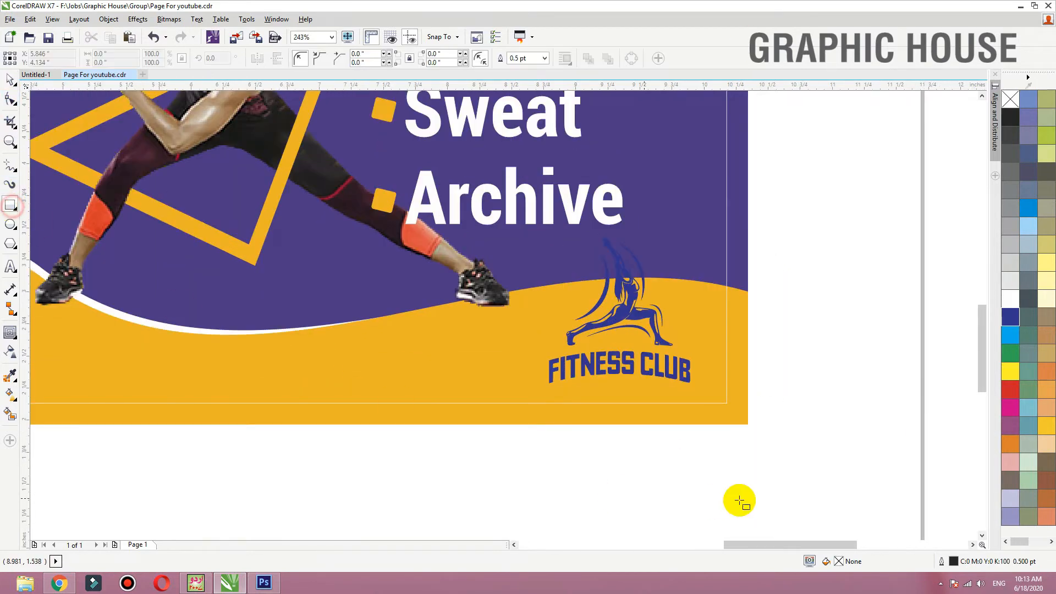
drag(750, 424, 529, 234)
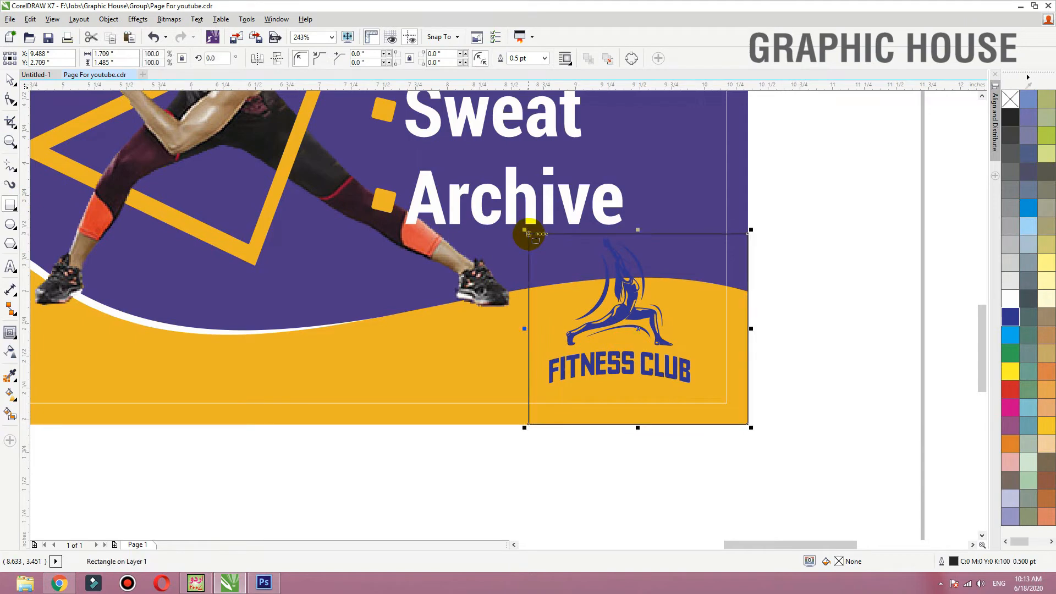
Step: Convert the rectangle around the logo to curves and reshape its left corners into a slanted panel about 1.90 × 1.62 in
key(F5)
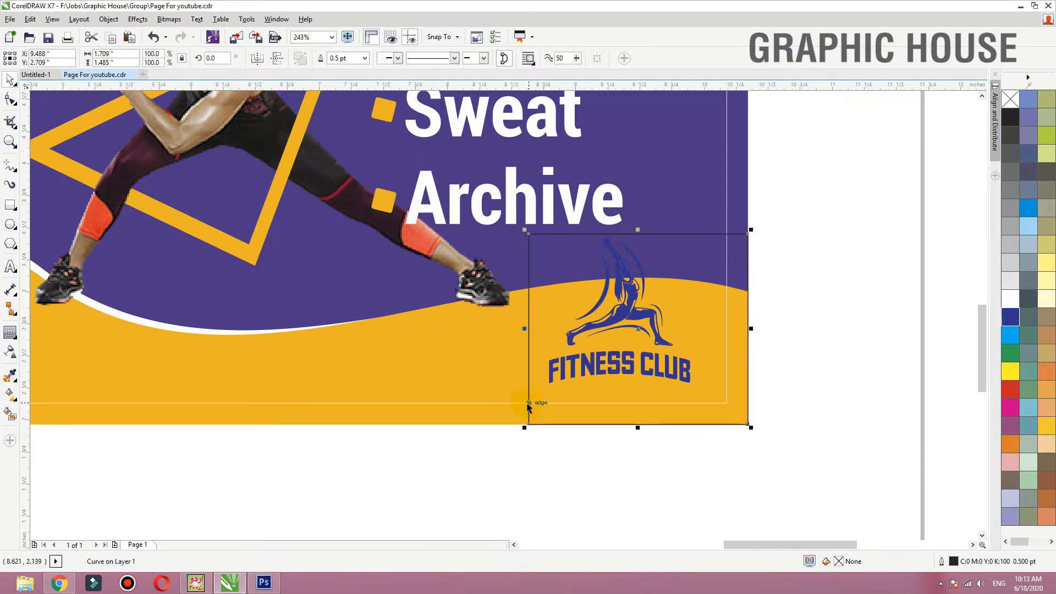
key(F10)
drag(529, 423, 471, 424)
drag(528, 237, 521, 239)
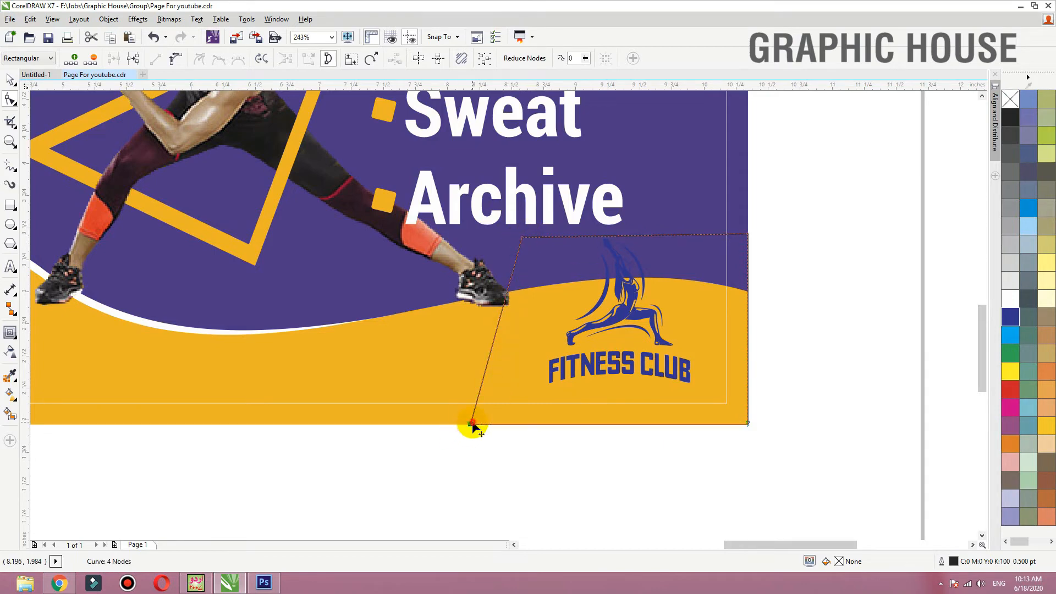
drag(472, 424, 504, 423)
drag(525, 238, 545, 217)
key(space)
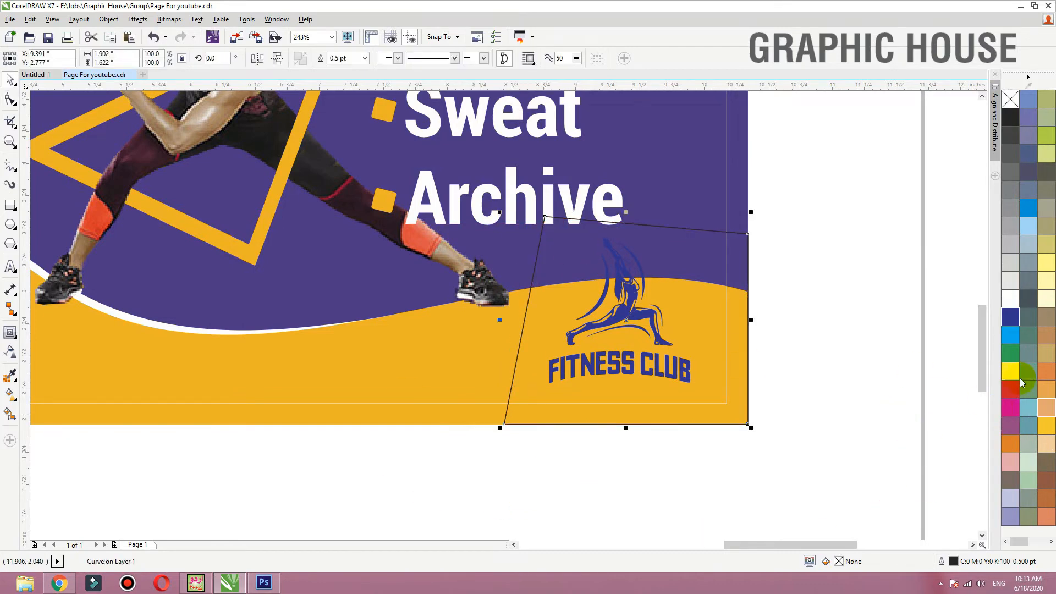
Step: Fill the slanted panel with an elliptical fountain fill blending palette yellow (M20 Y100) and orange
click(1046, 425)
key(g)
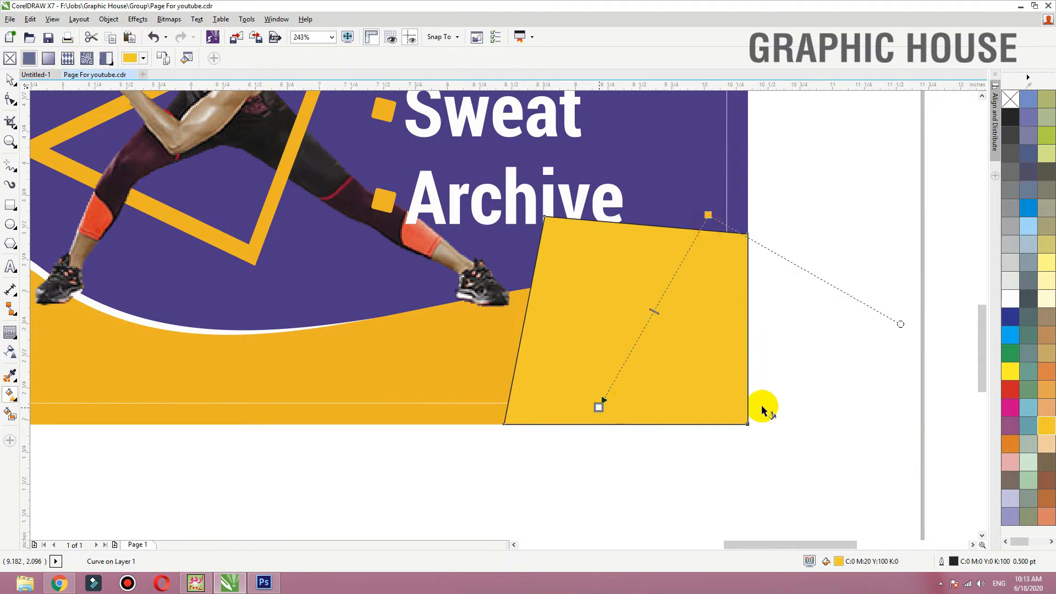
click(1018, 369)
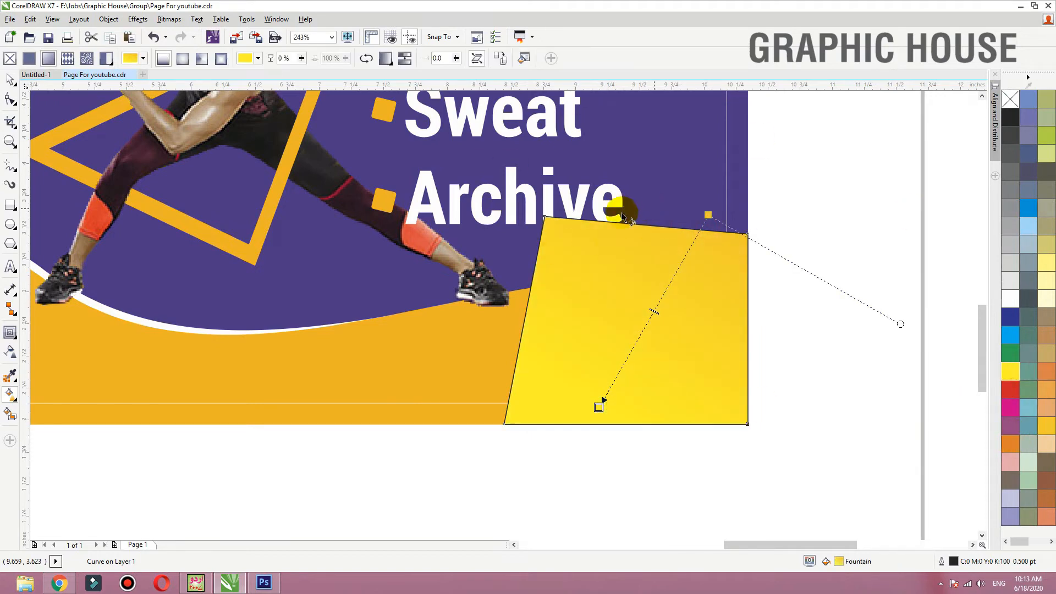
click(1012, 443)
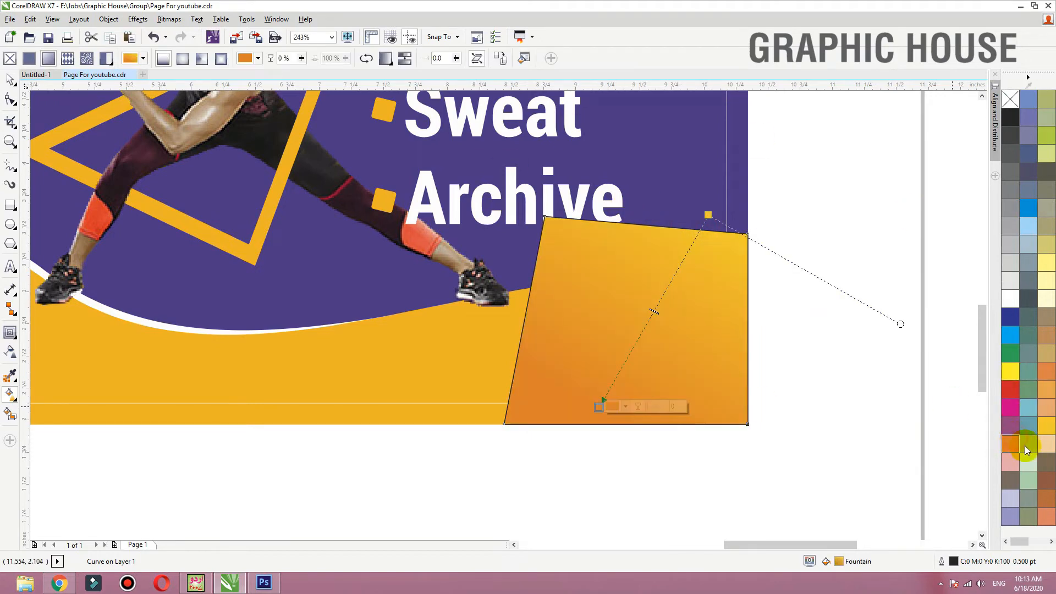
click(180, 58)
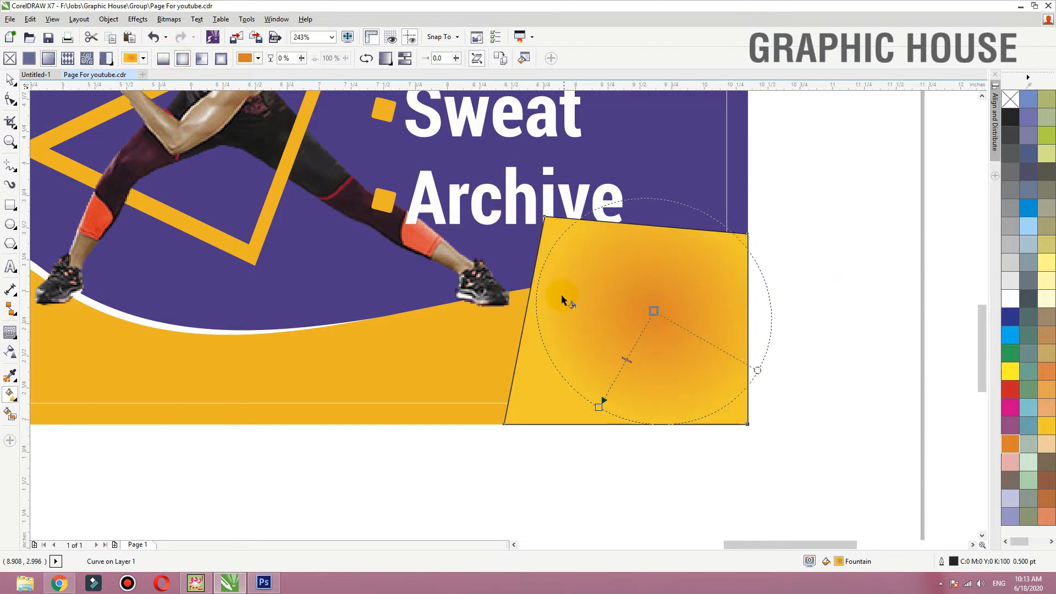
Step: Swap the panel gradient to a yellow centre and orange edge, widen its radius, and remove the panel's outline
click(598, 407)
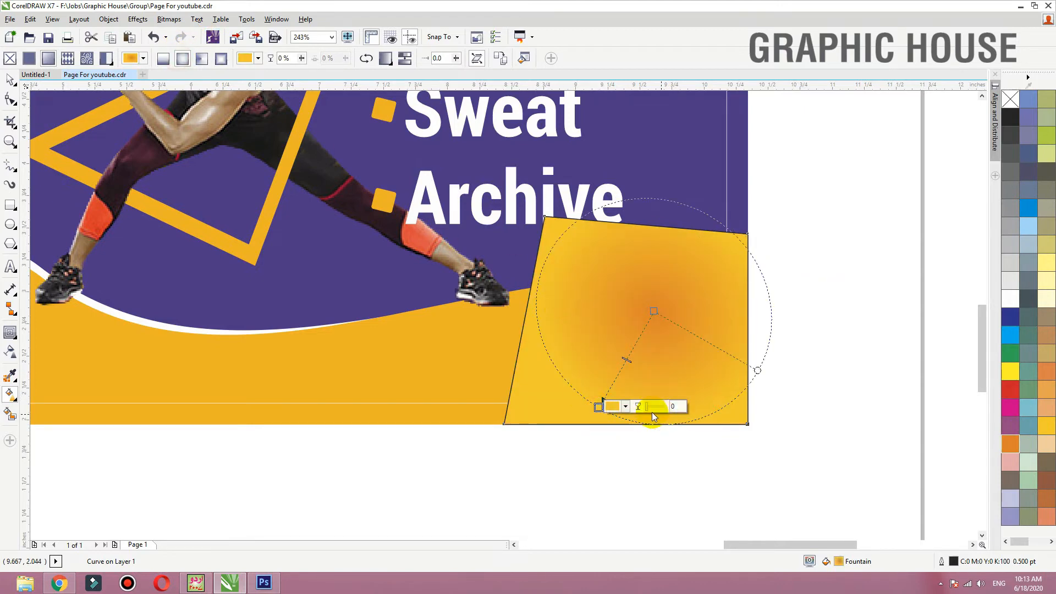
click(1012, 444)
click(653, 311)
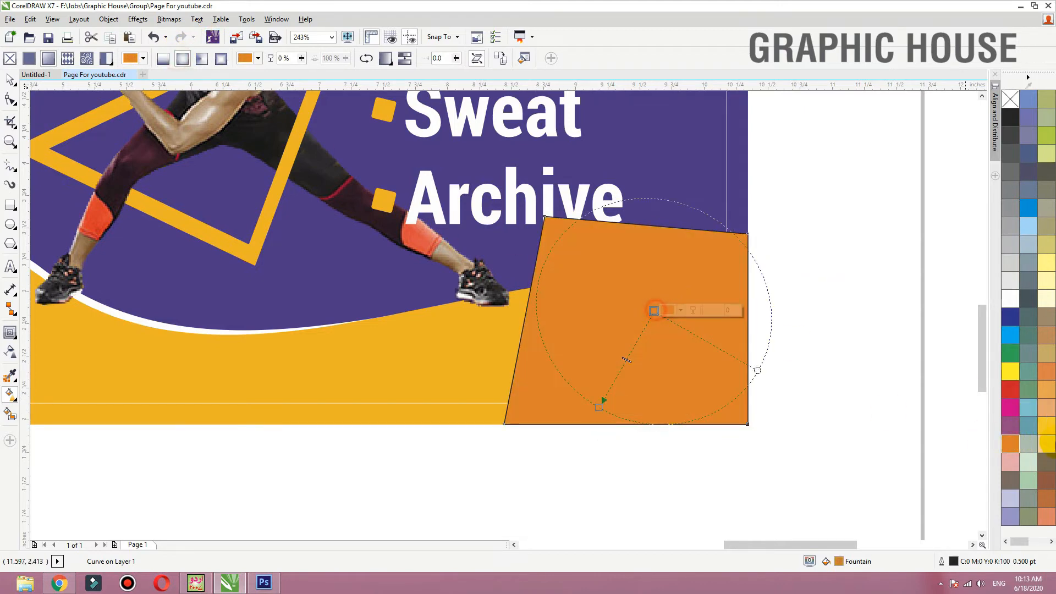
click(1050, 430)
drag(599, 407, 533, 464)
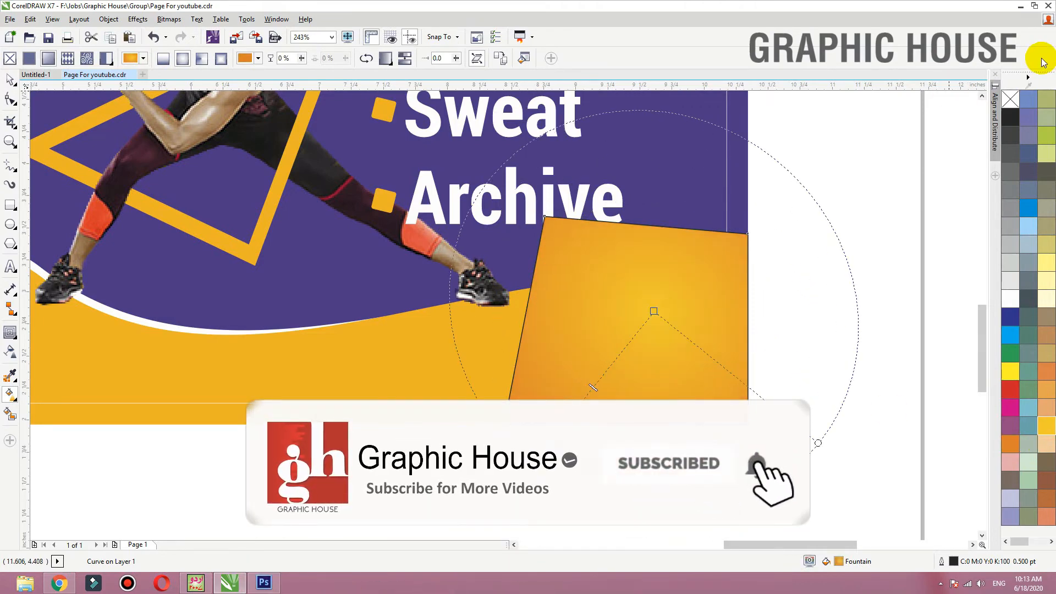
right_click(1010, 100)
click(10, 79)
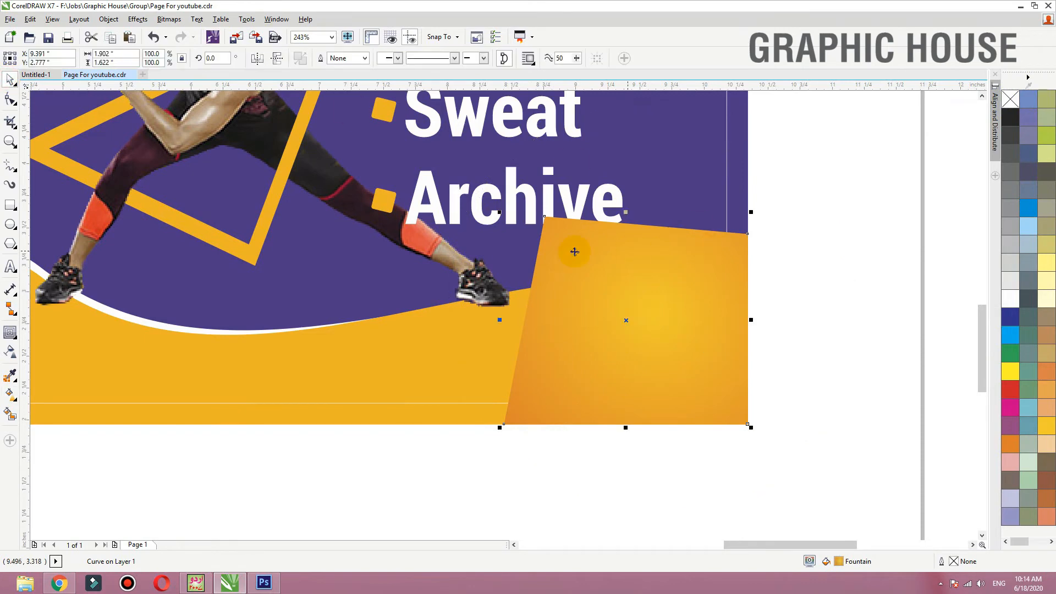
Step: Rotate the gradient panel to about 352.3° and shift it slightly so it overhangs the banner's lower right corner
click(574, 252)
drag(753, 212, 770, 230)
drag(727, 264, 745, 278)
Step: PowerClip the rotated gradient panel inside the purple banner rectangle
right_click(750, 276)
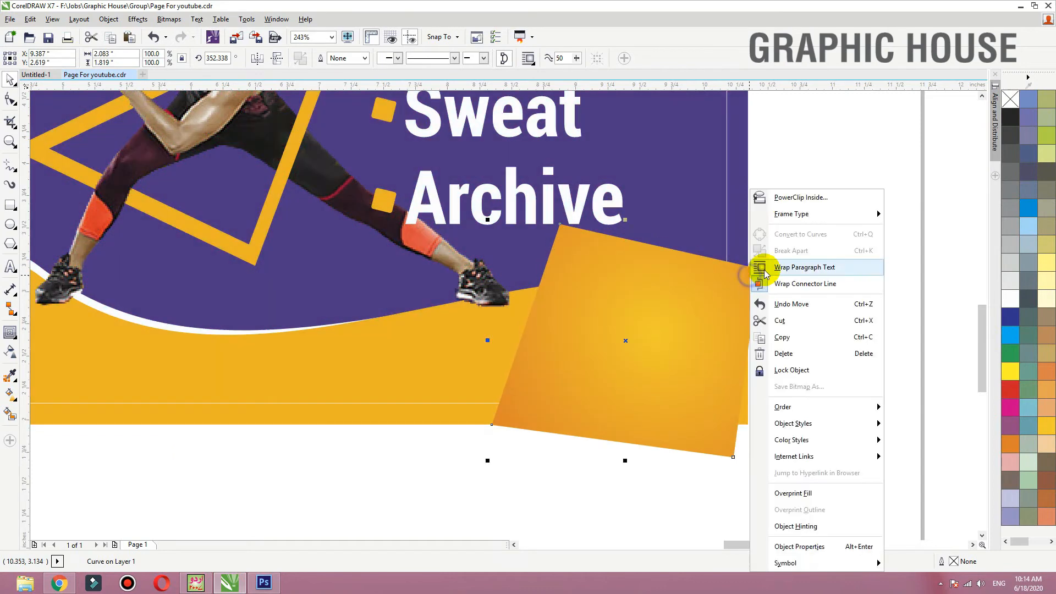
click(790, 199)
click(750, 215)
Step: Inside the banner's PowerClip, add a drop shadow to the gradient panel with opacity about 57 and feathering 15
ctrl+click(695, 247)
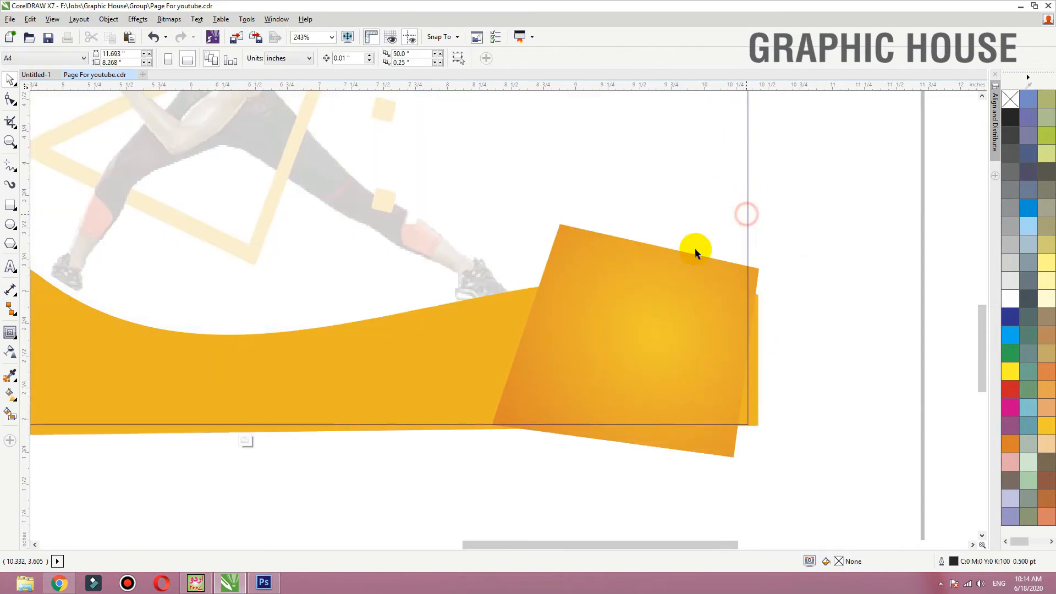
double_click(518, 413)
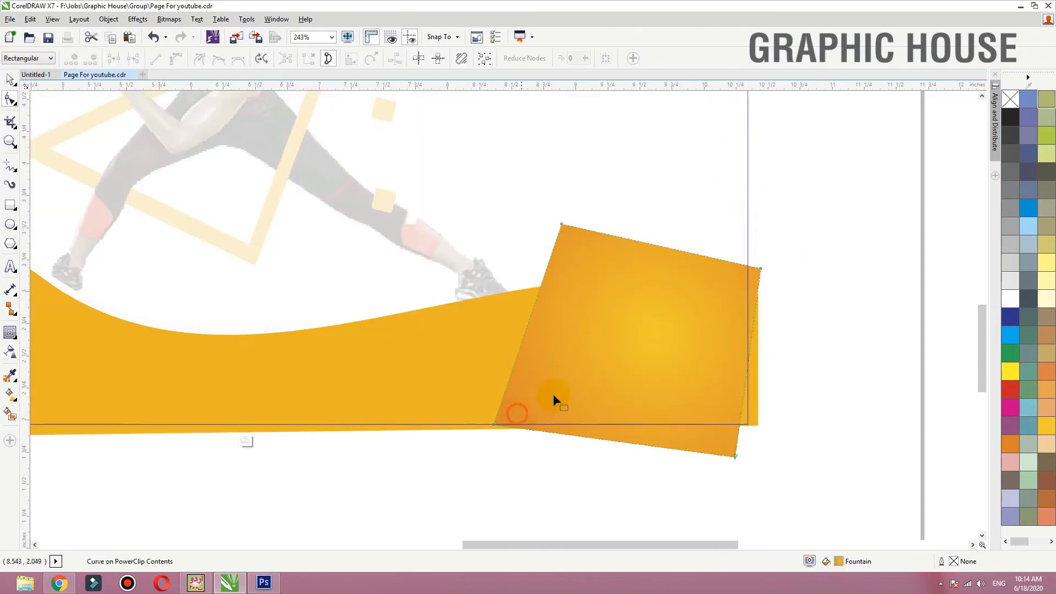
key(space)
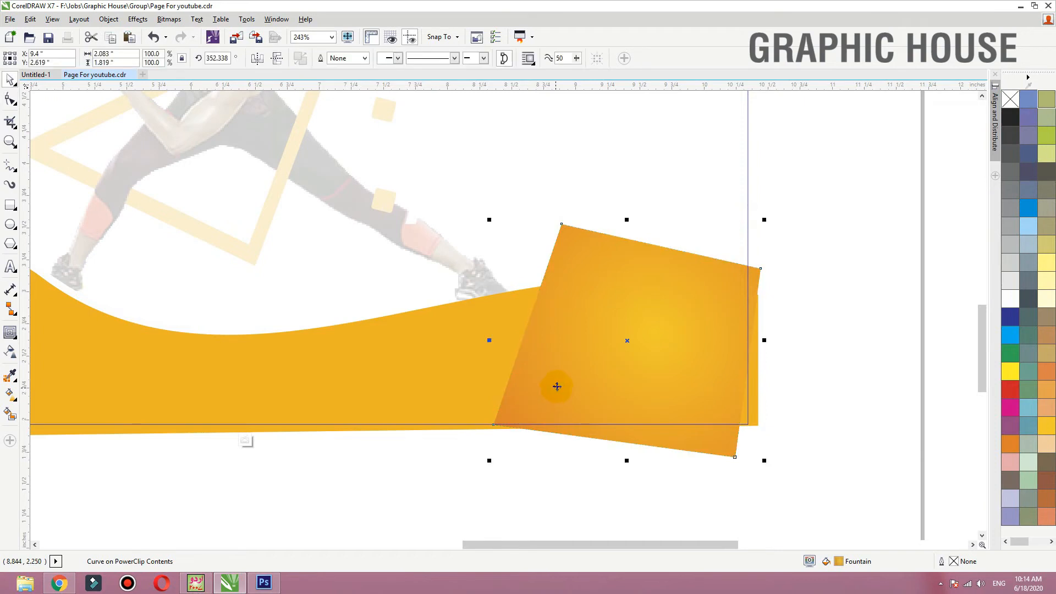
click(16, 340)
click(66, 332)
drag(607, 329, 680, 423)
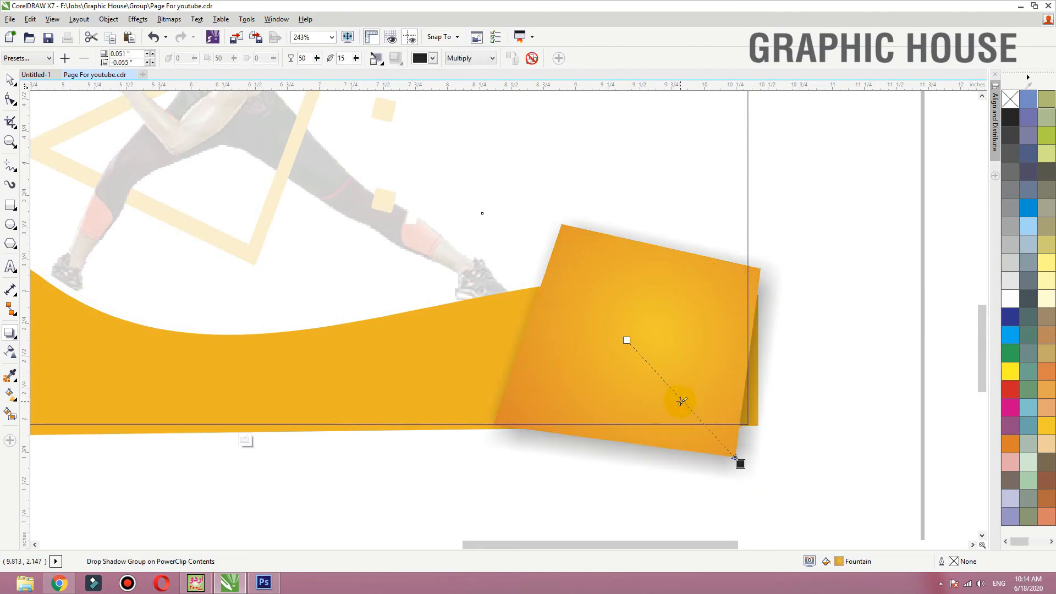
click(672, 390)
drag(673, 389, 699, 413)
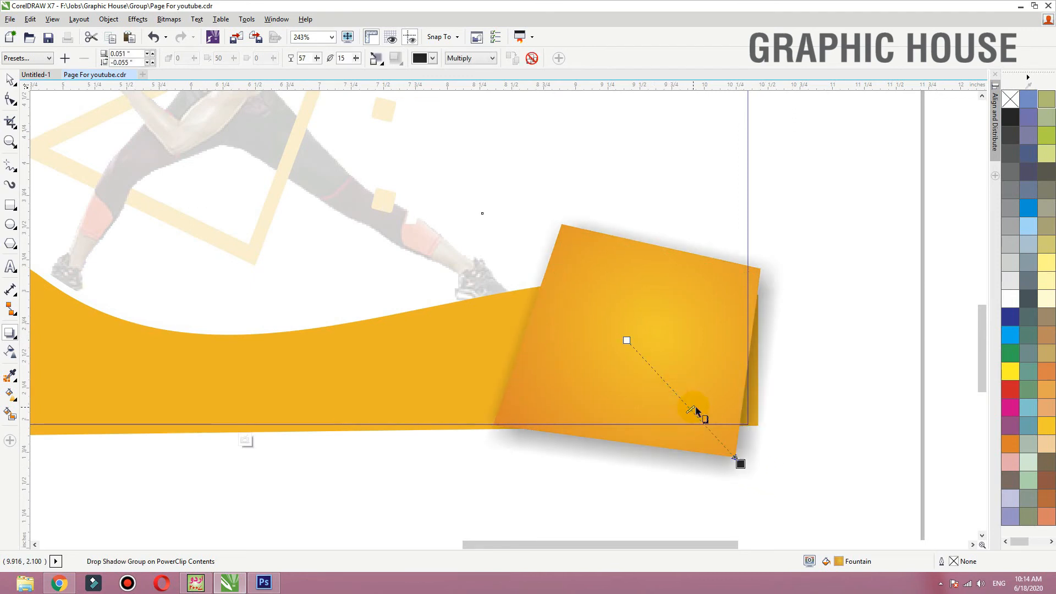
key(space)
ctrl+click(860, 329)
Step: Fill the Fitness Club logo white and fit it, scaled down slightly, onto the gradient panel
drag(683, 324, 693, 331)
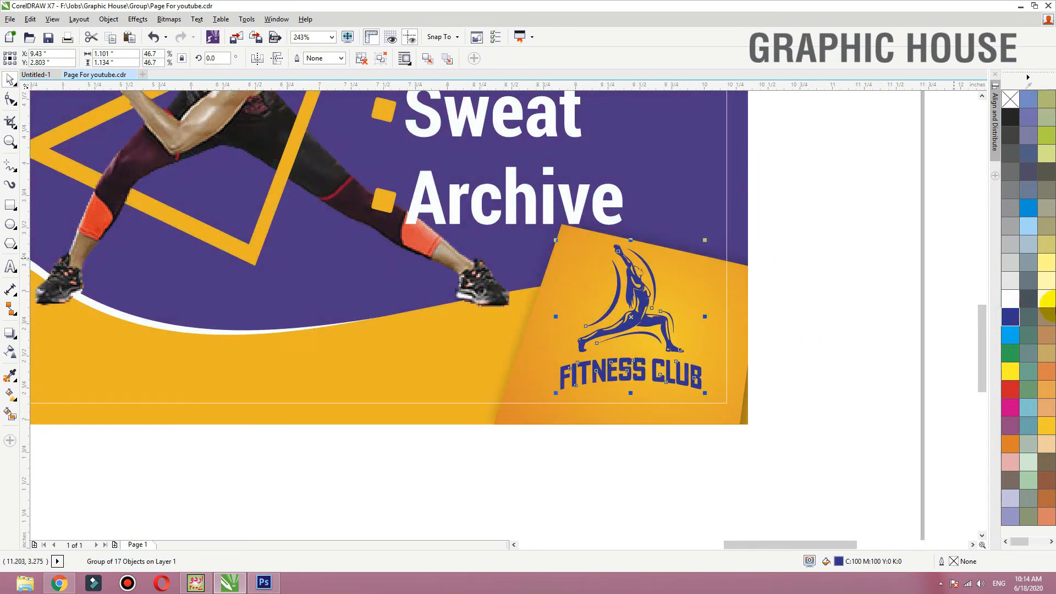
click(1010, 299)
drag(706, 243, 689, 258)
drag(637, 379, 641, 377)
Step: Nudge the Let's Doing Fitness Daily line, the Work, Sweat, Archive lines and their bullets slightly upward together
click(663, 420)
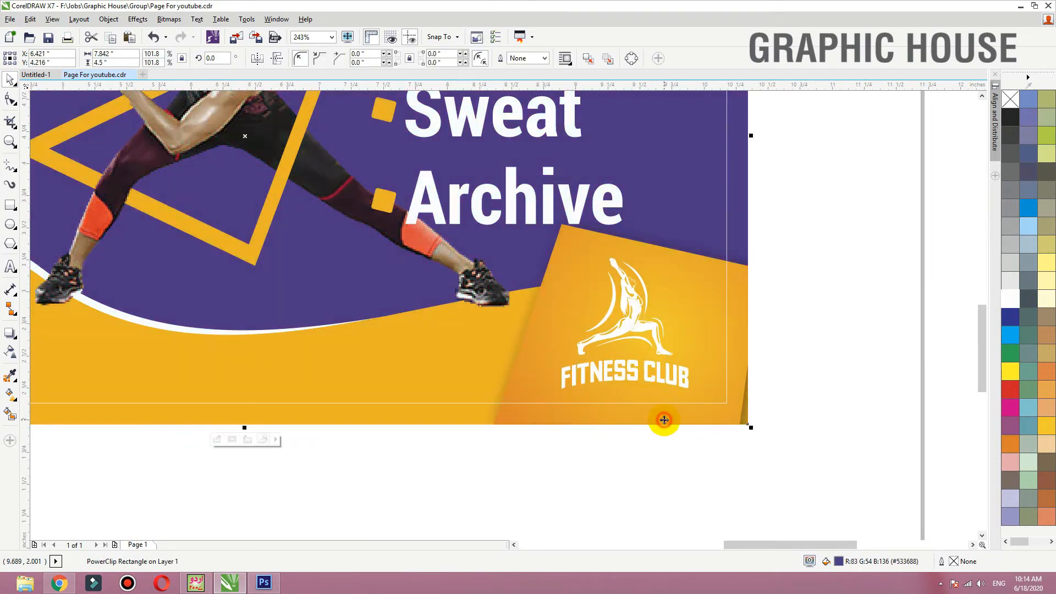
key(shift+F2)
click(688, 379)
drag(923, 419, 572, 174)
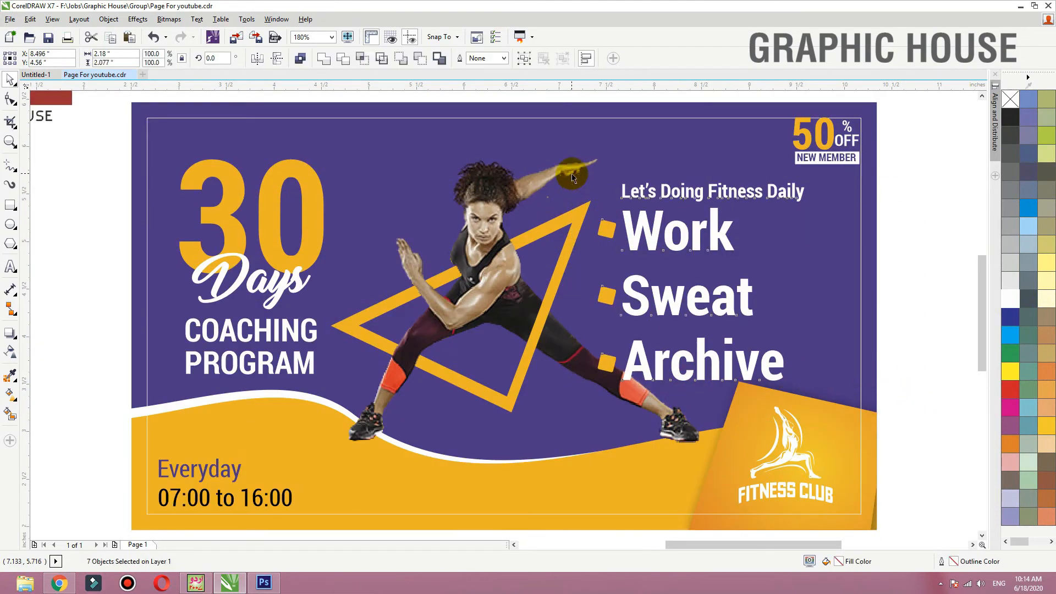
Step: Remove the outline from the white margin rectangle around the banner
click(861, 285)
right_click(1011, 99)
click(912, 252)
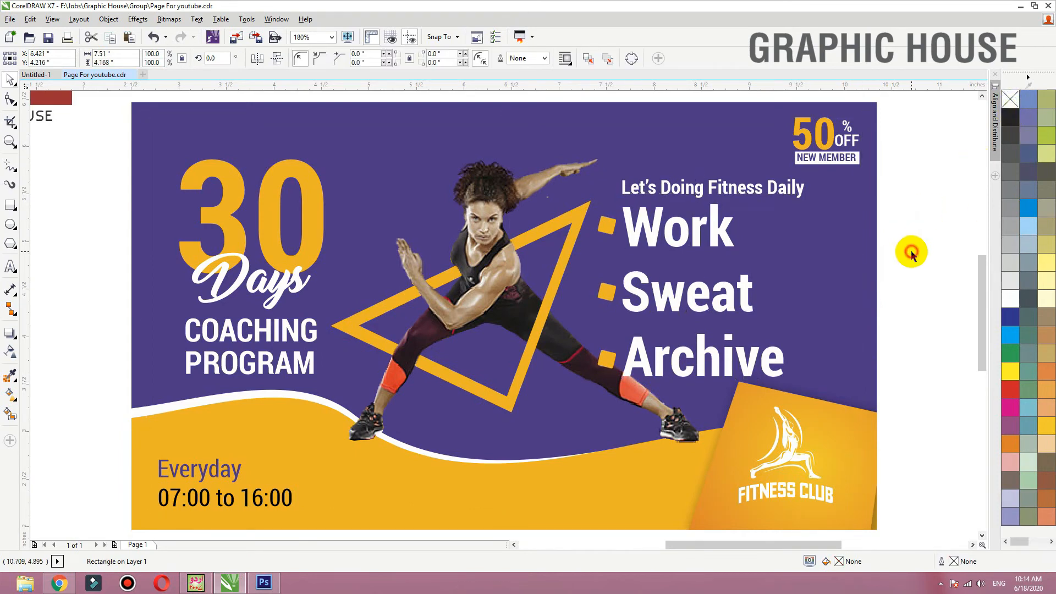
Step: Draw a thin black bar about 1.55 × 0.12 in without an outline, running left from the woman's right-hand shoe
key(F4)
key(F2)
drag(303, 269, 840, 453)
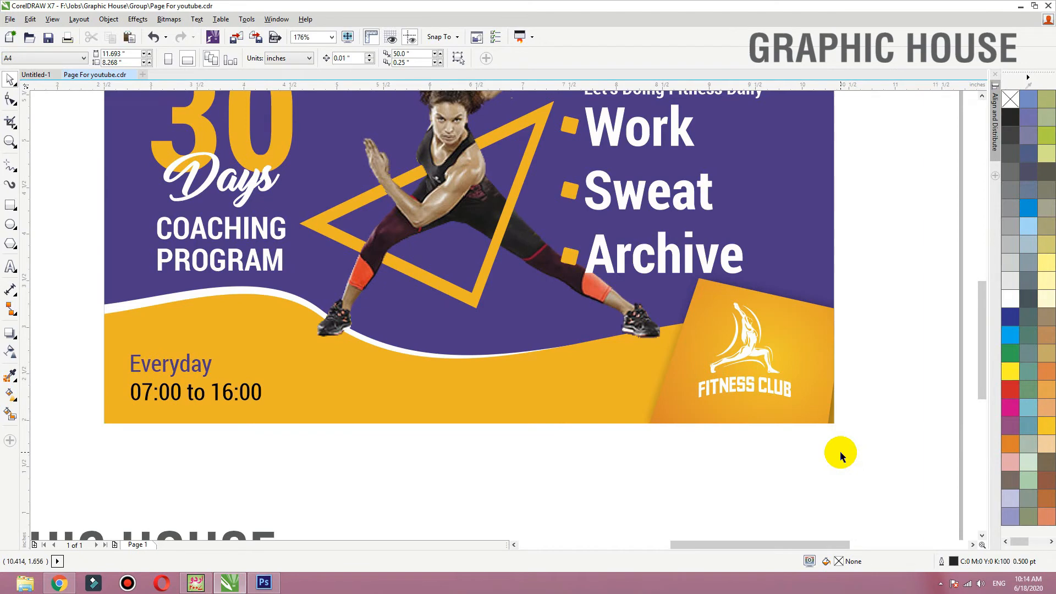
key(F4)
key(F2)
drag(743, 319, 267, 406)
click(11, 205)
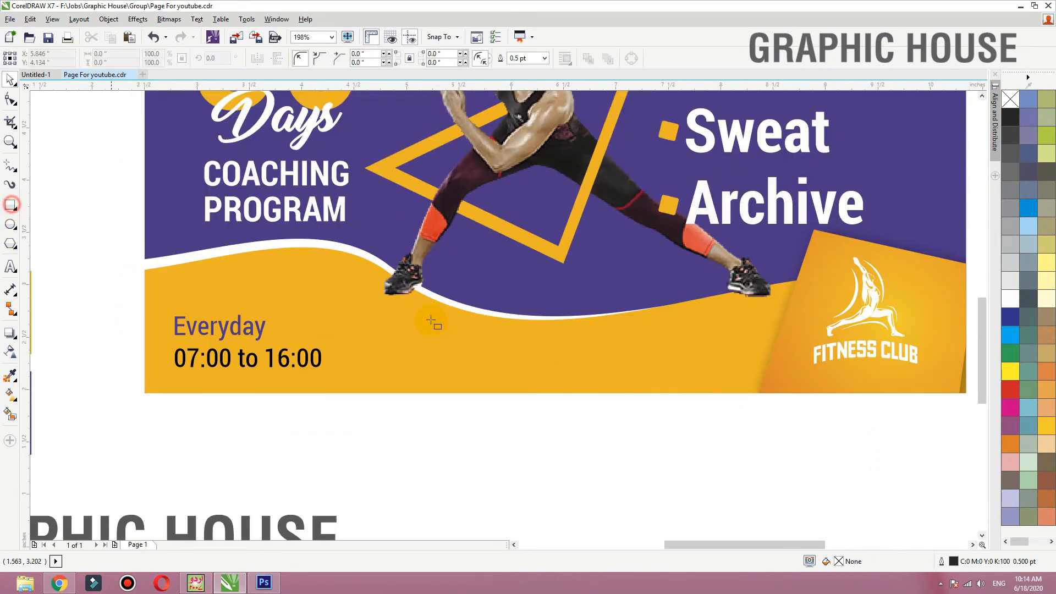
drag(752, 285, 587, 298)
click(1011, 117)
right_click(1011, 99)
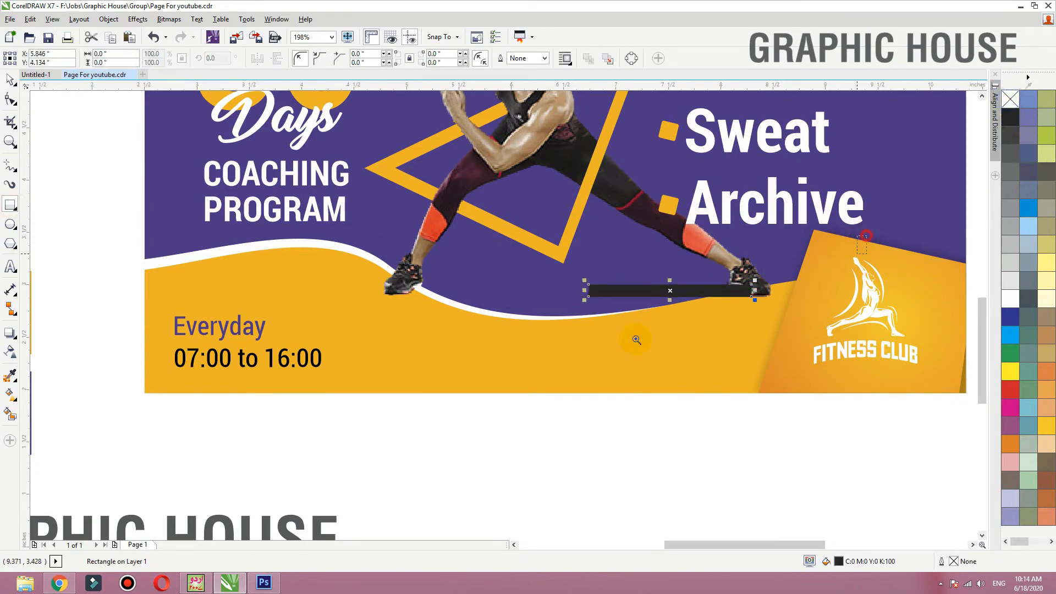
Step: Convert the black bar to curves and narrow its left end so it tapers away from the shoe
scroll(636, 340, up, 2)
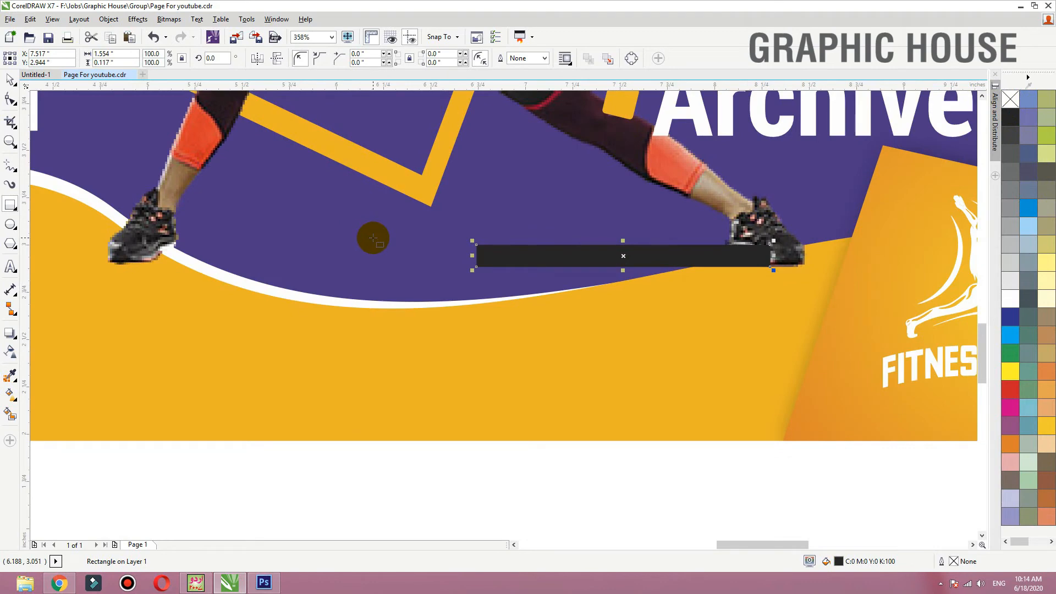
key(F10)
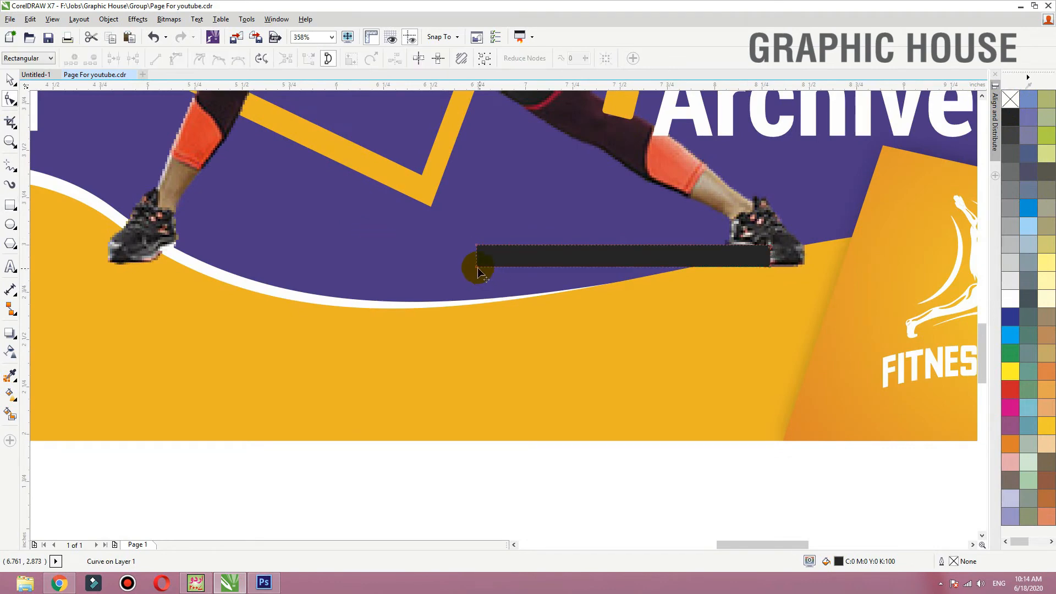
drag(478, 267, 477, 256)
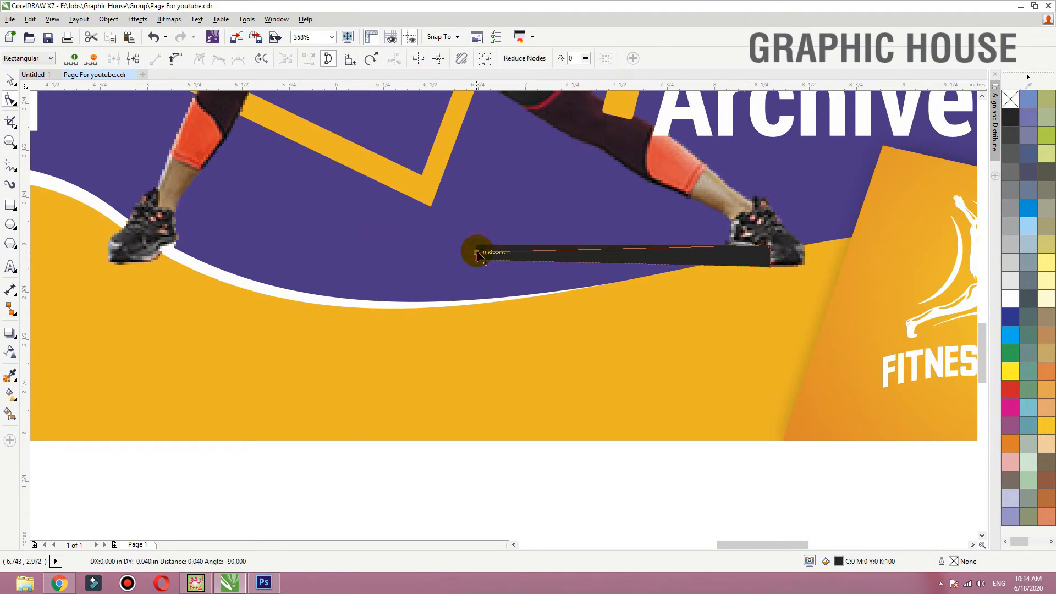
key(space)
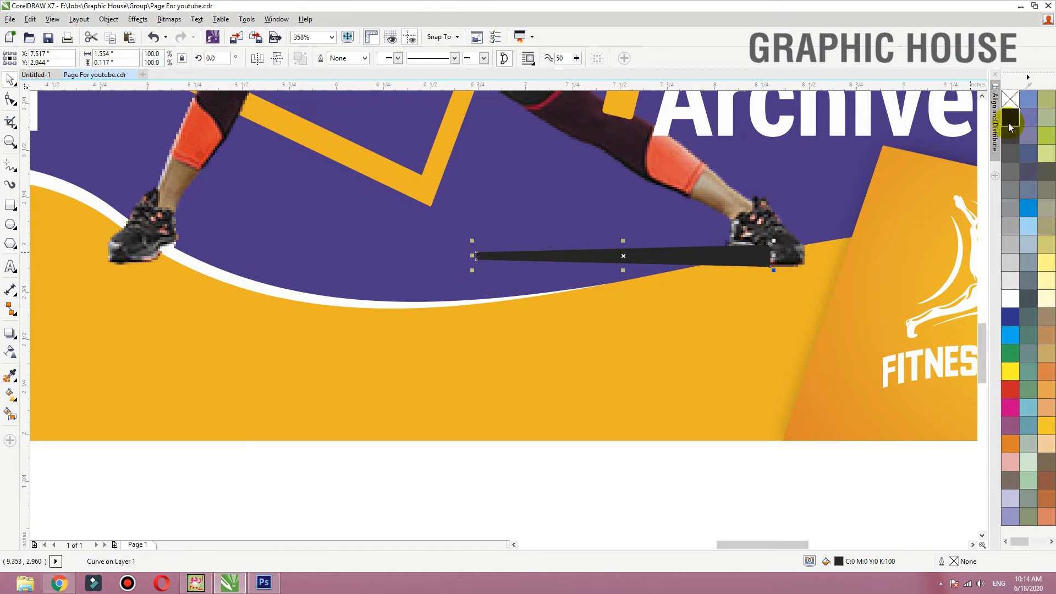
Step: Try a darker black fill on the tapered bar and a position further left, and undo the change
double_click(838, 563)
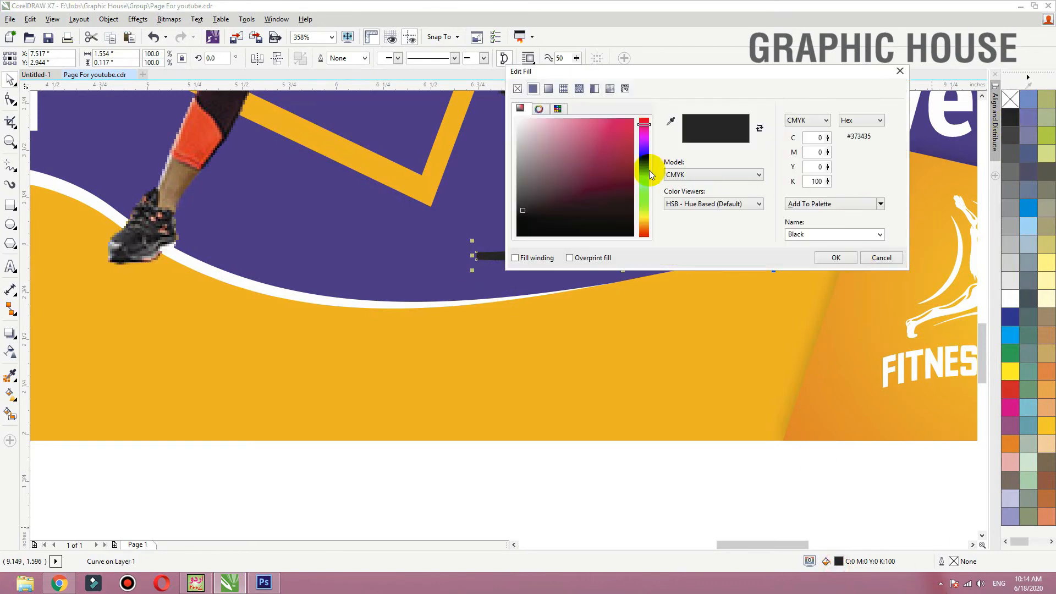
drag(523, 229, 521, 238)
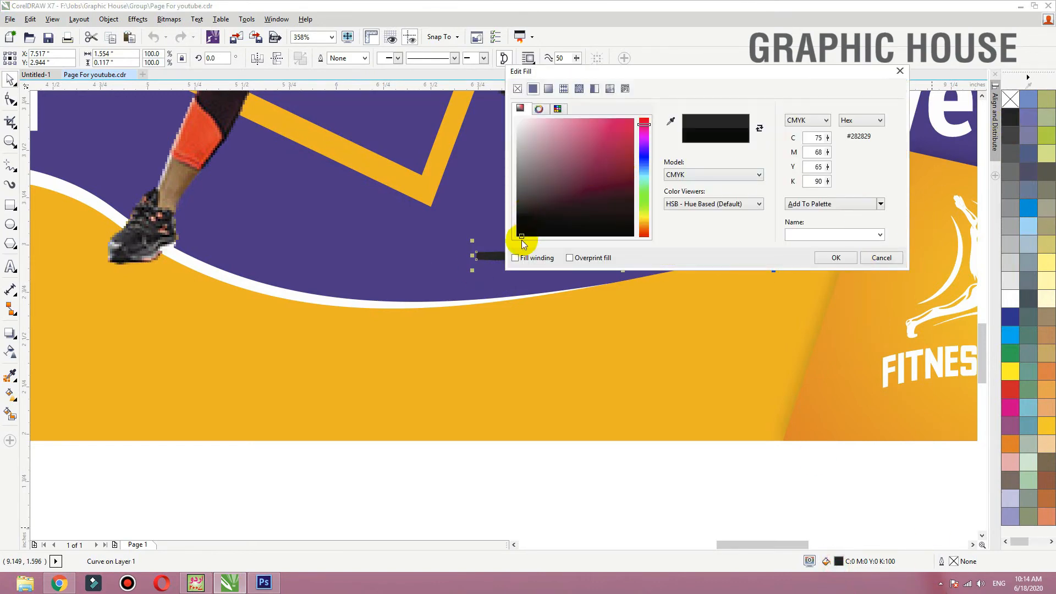
click(833, 258)
drag(688, 256, 644, 259)
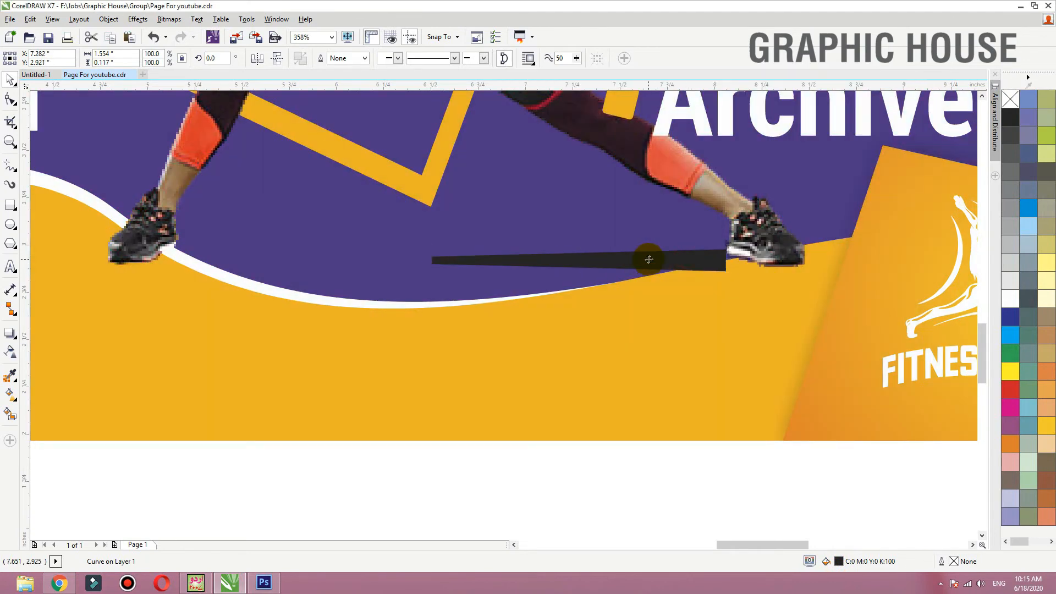
key(ctrl+z)
Step: Fill the tapered bar with black C75 M68 Y65 K90 and convert it to a 400 dpi bitmap
double_click(836, 562)
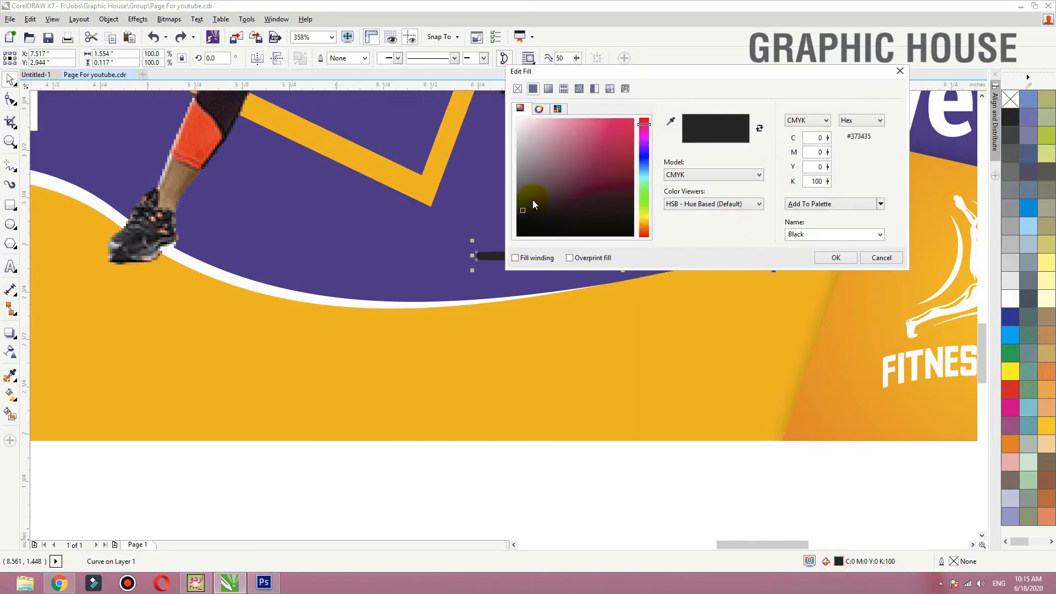
drag(523, 215, 518, 237)
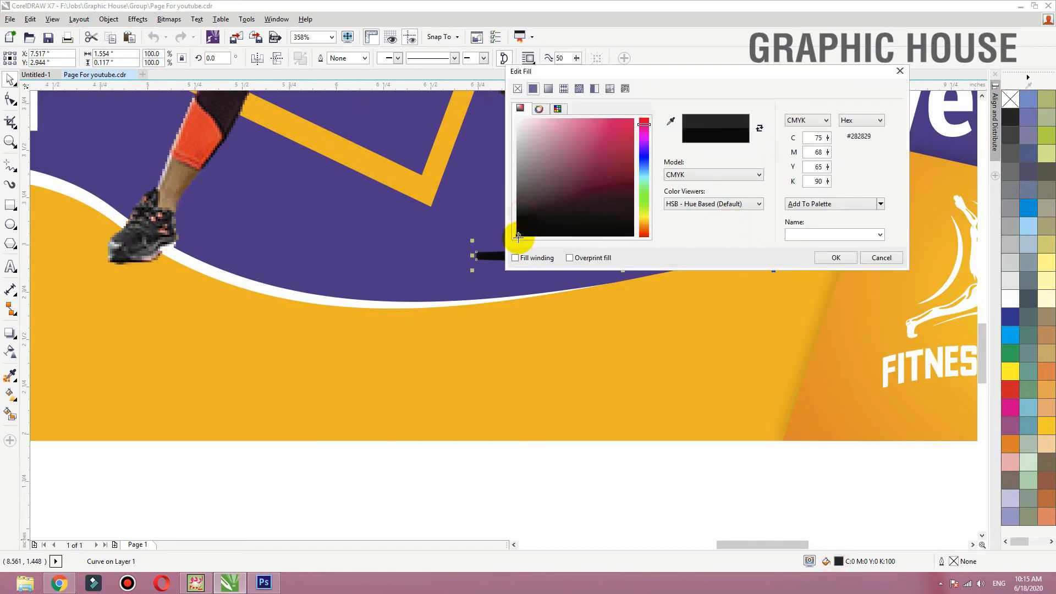
click(836, 258)
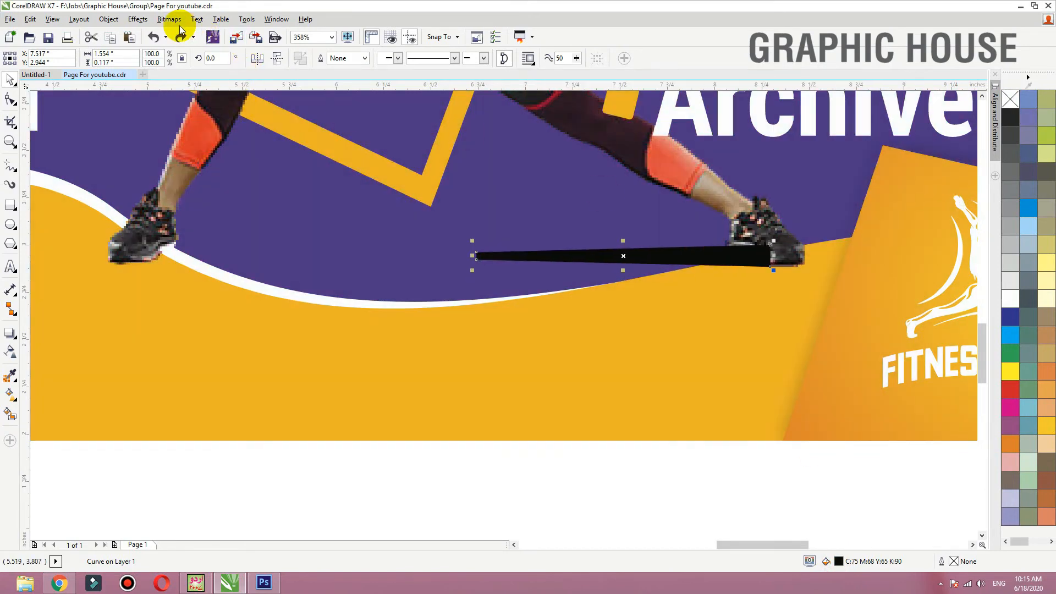
click(171, 22)
click(184, 33)
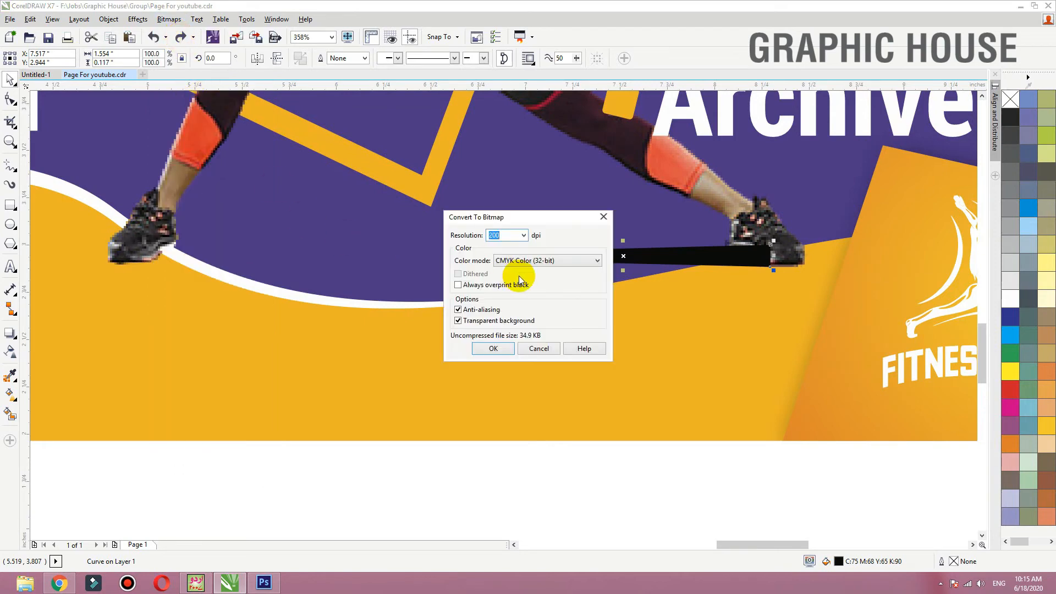
text(400)
key(Return)
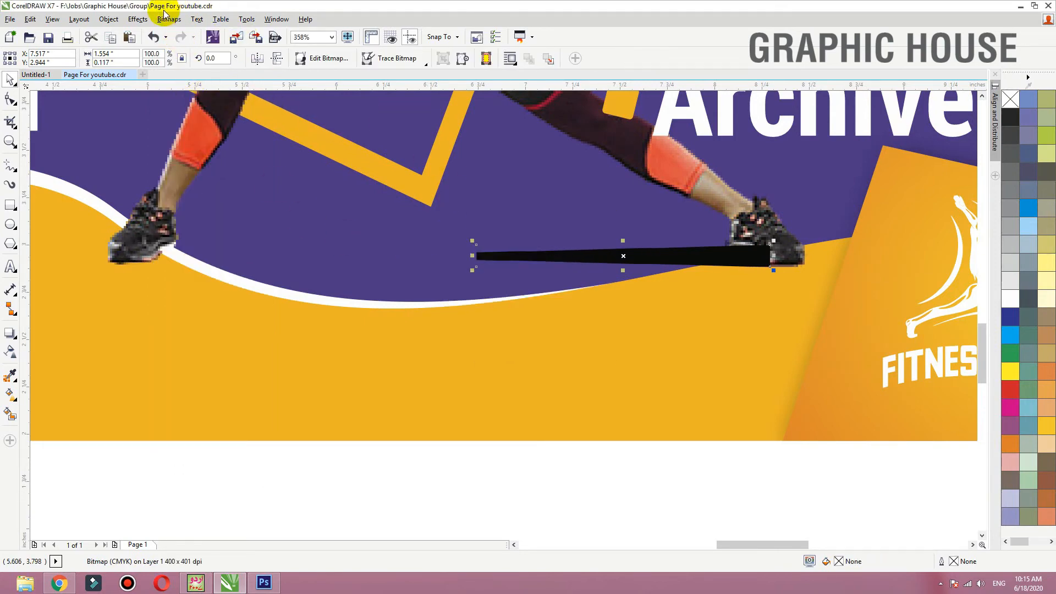
Step: Apply a Gaussian blur with a 16-pixel radius to the black bar bitmap
click(169, 20)
mouse_move(230, 336)
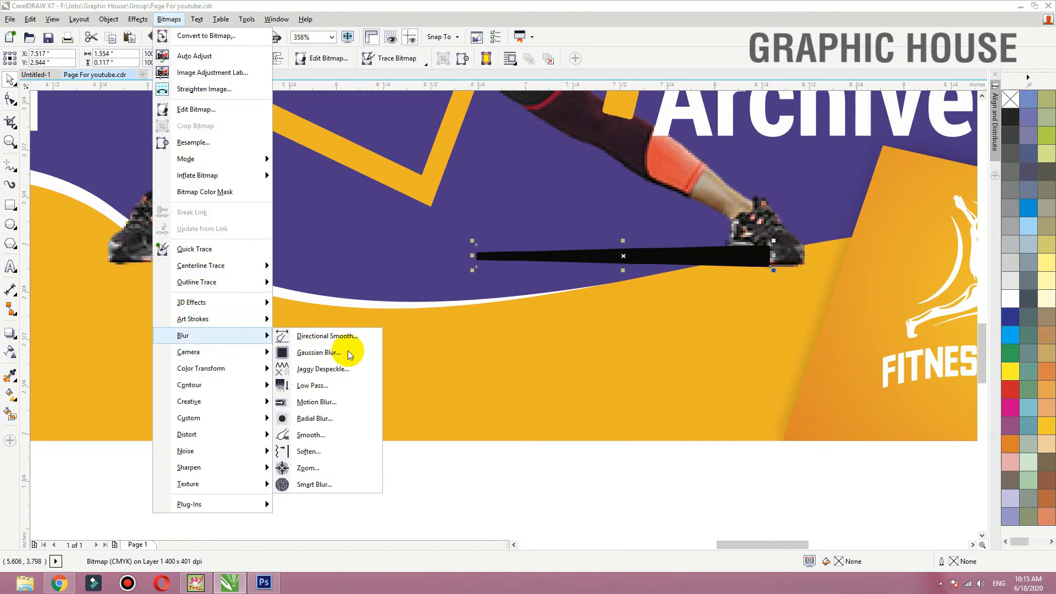
click(348, 350)
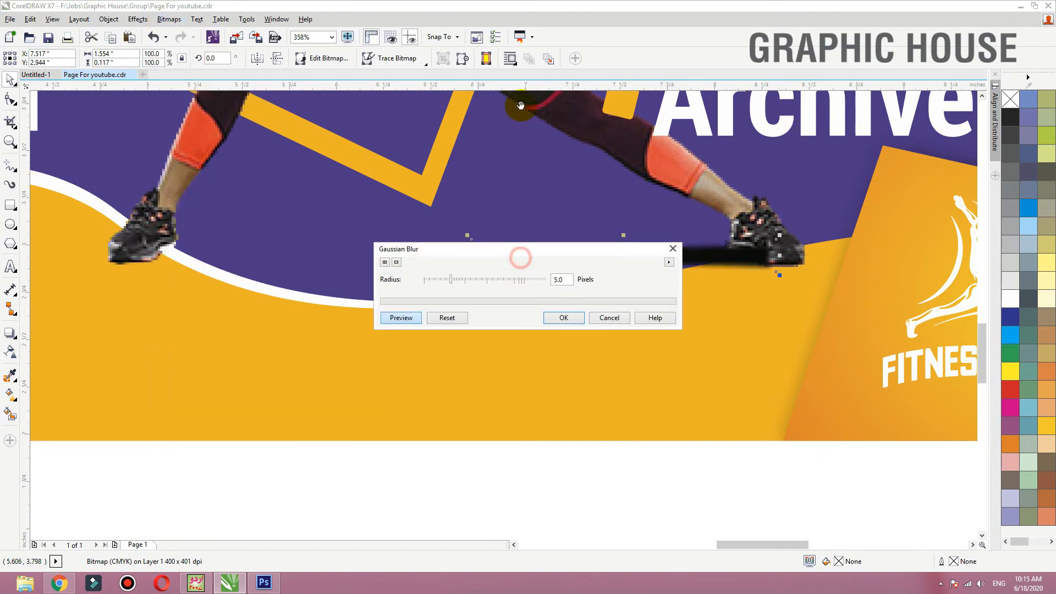
drag(589, 250, 587, 103)
mouse_move(450, 134)
mouse_down()
mouse_move(482, 136)
mouse_move(470, 137)
mouse_up()
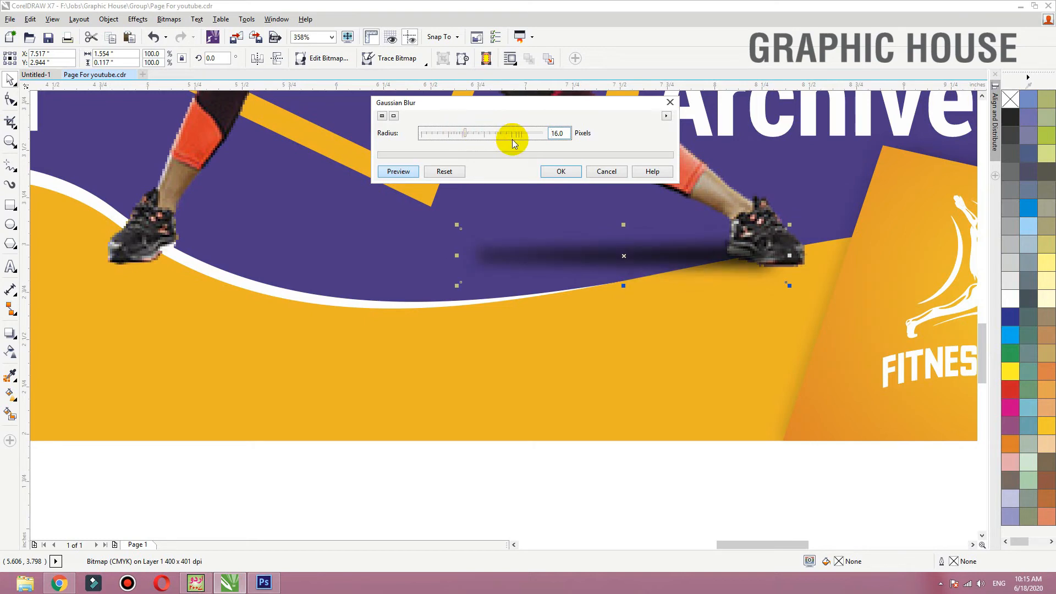
click(554, 172)
Step: Resize the blurred shadow to about 1.54 × 0.21 in beside the right-hand shoe and bring the woman group in front of it
drag(624, 241, 632, 236)
drag(463, 252, 498, 251)
drag(649, 280, 649, 273)
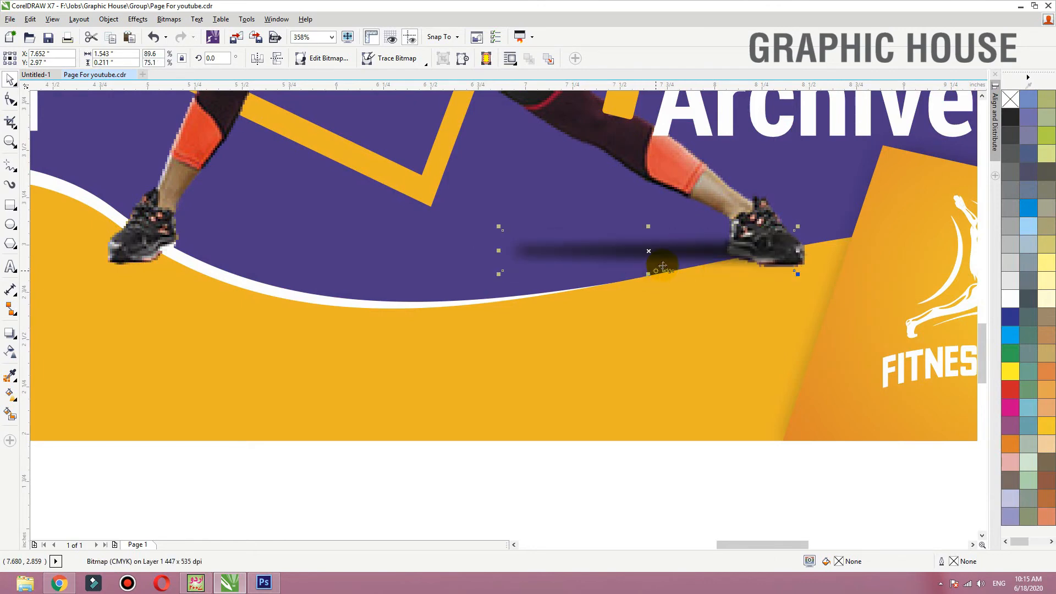
click(669, 174)
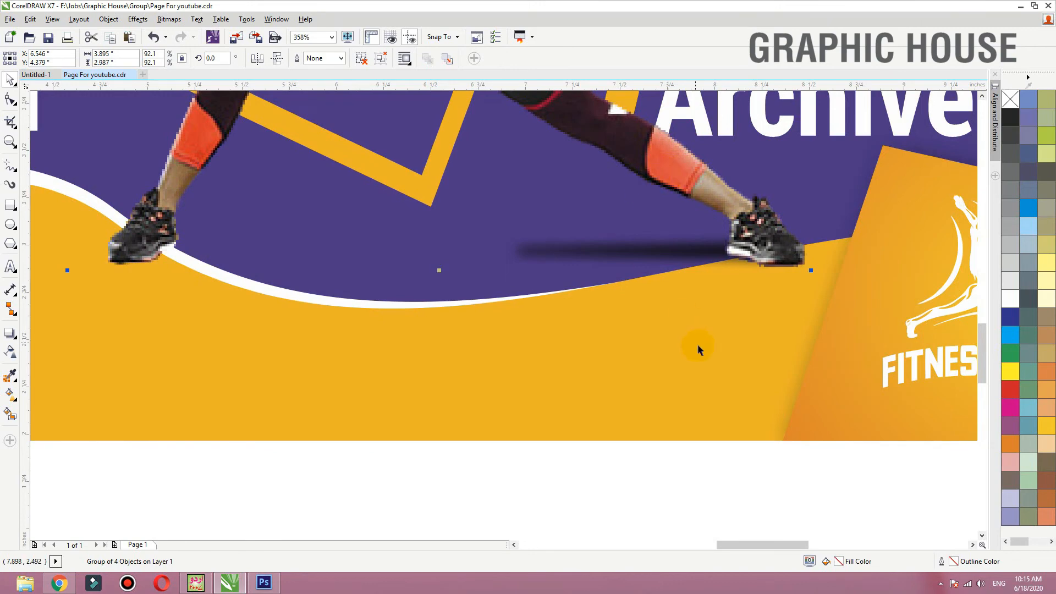
Step: Copy the blurred shadow to the woman's left-hand shoe and flip it so it tapers to the right
scroll(699, 350, down, 2)
drag(516, 419, 790, 235)
drag(668, 290, 307, 285)
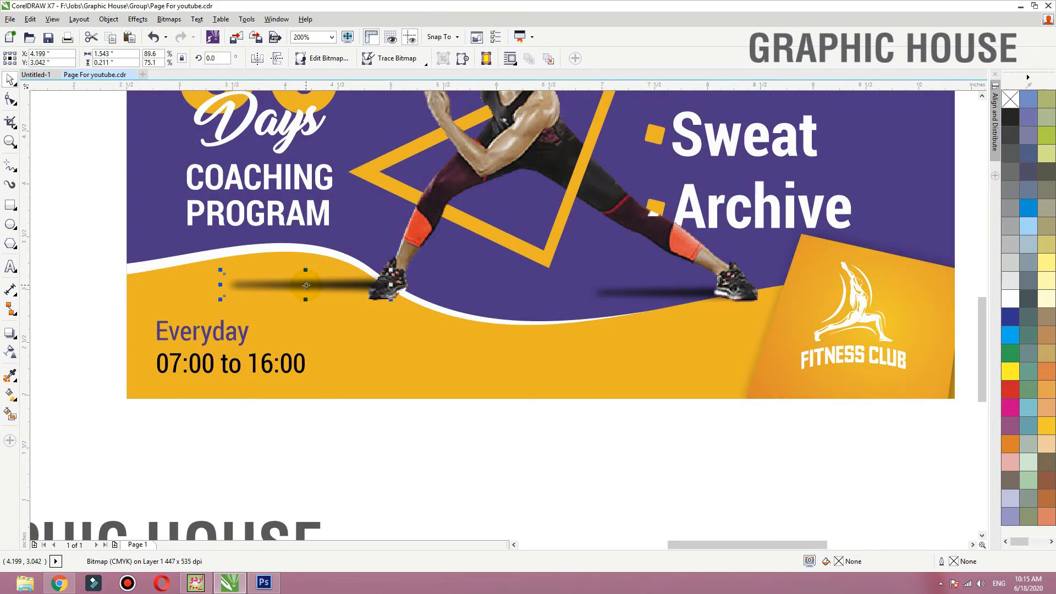
click(259, 60)
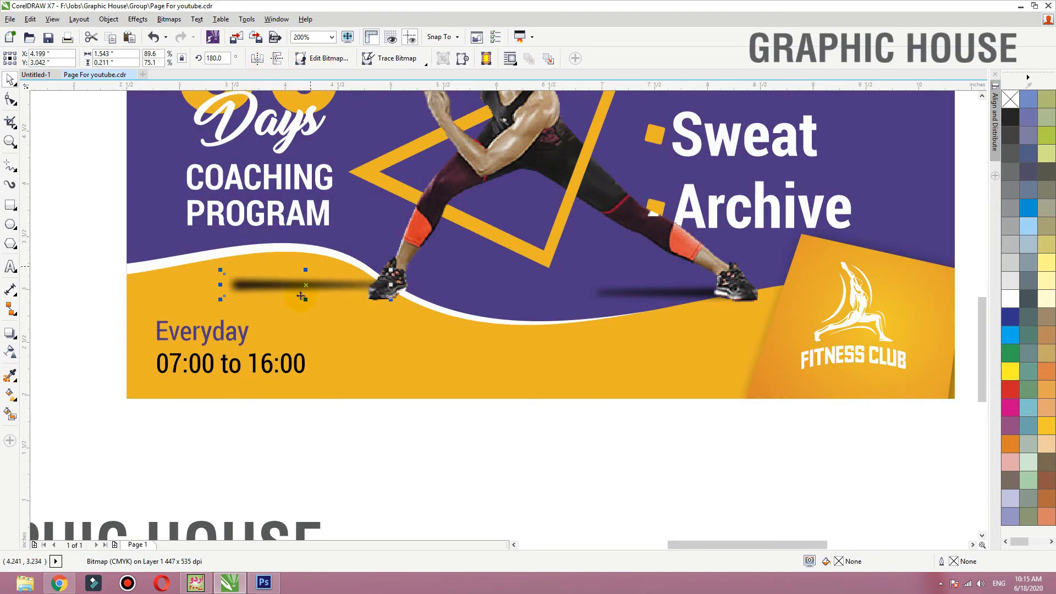
drag(321, 288, 465, 294)
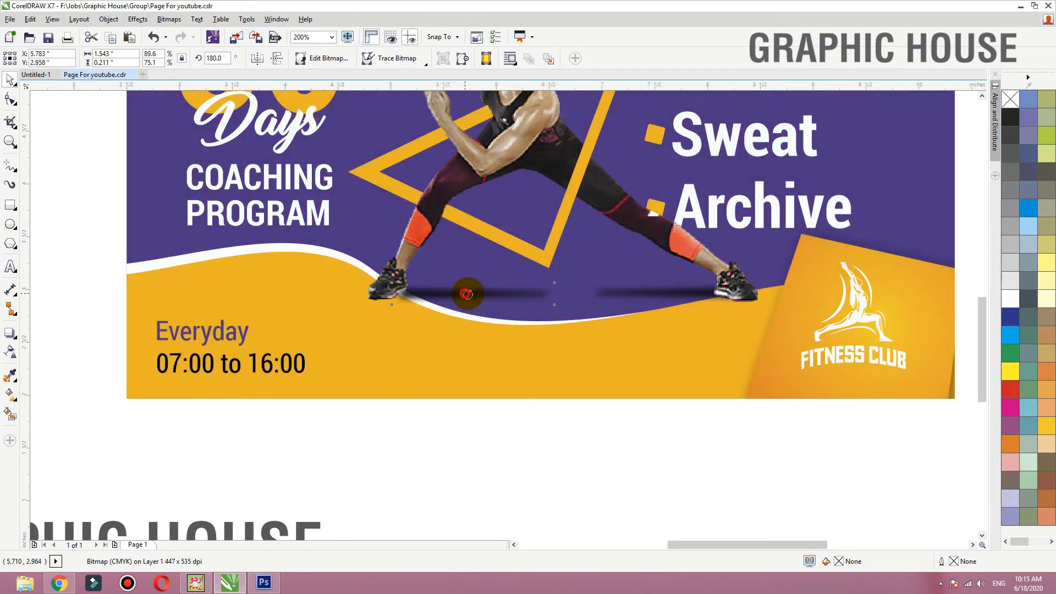
Step: Tilt the copied shadow to about 172.9° along the wave and place it behind the woman's left-hand shoe
mouse_move(562, 294)
mouse_down()
mouse_move(545, 311)
mouse_move(555, 306)
mouse_up()
key(ctrl+z)
click(524, 293)
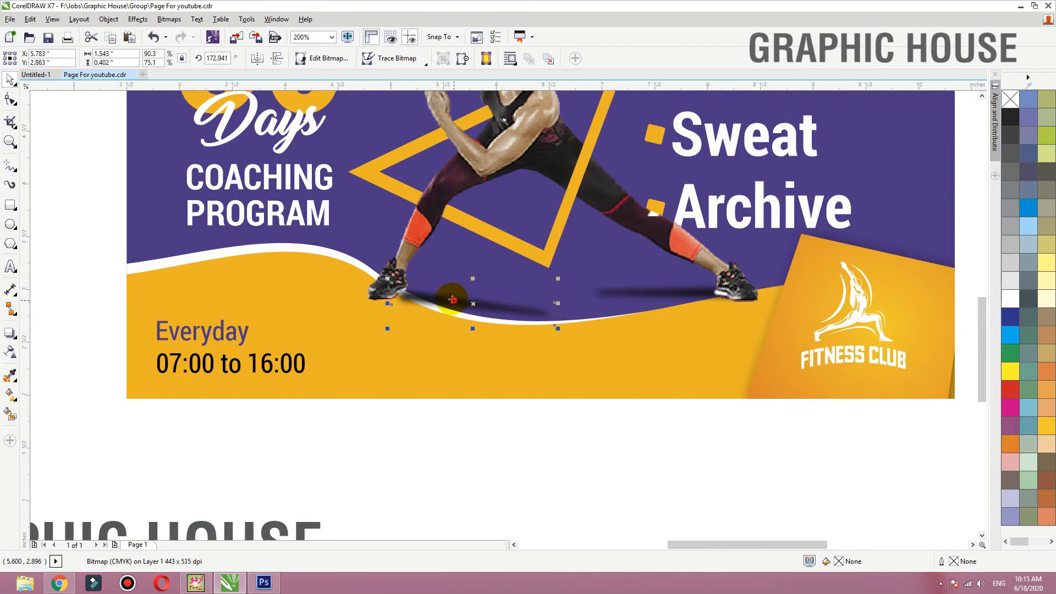
click(453, 300)
click(397, 256)
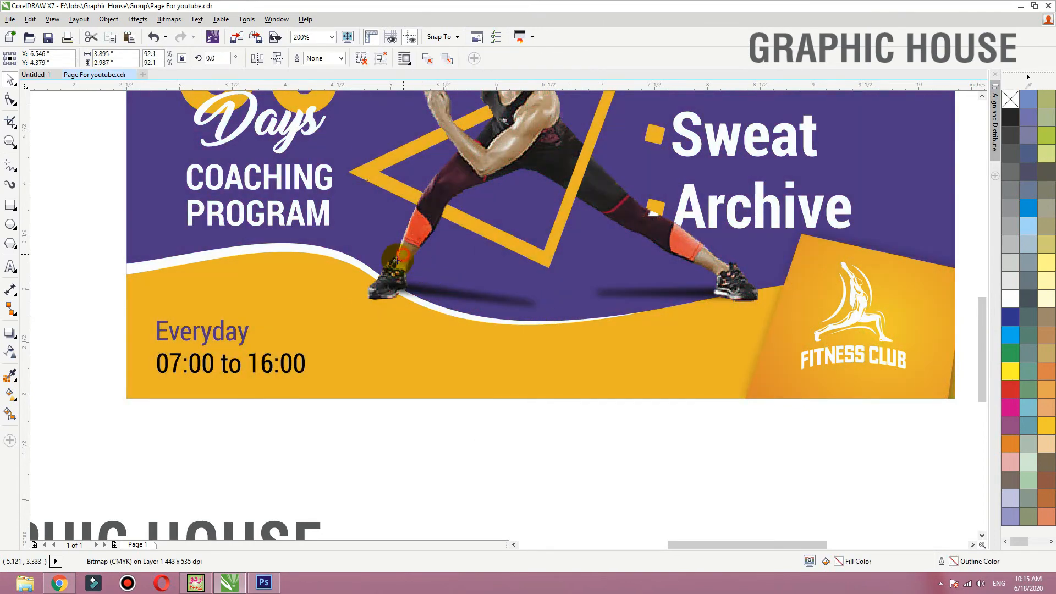
key(ctrl+z)
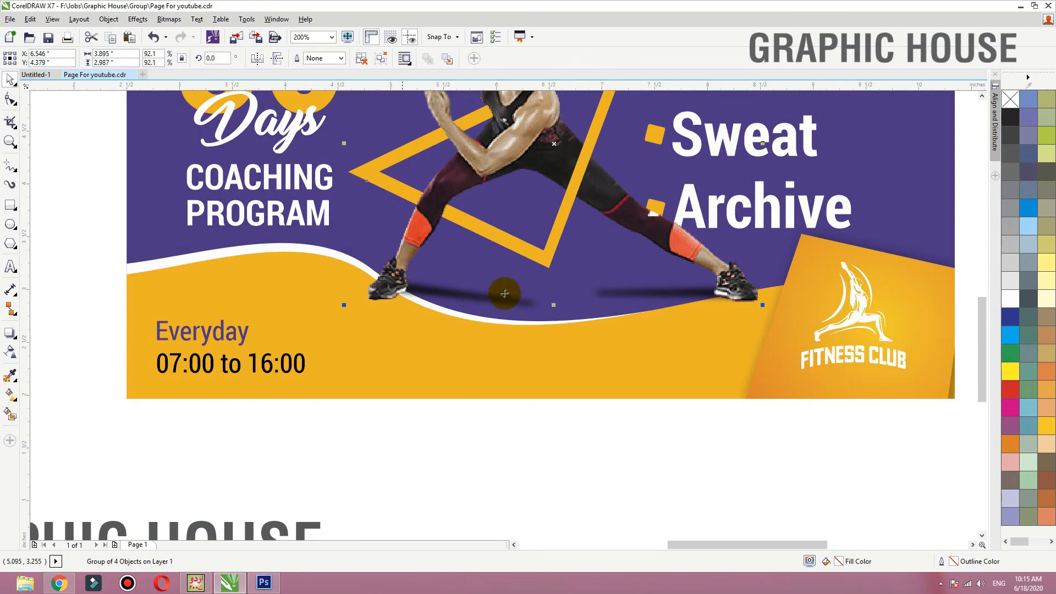
Step: Bring the slogan texts and bullets in front of the woman, and nudge the opening hours text slightly up
scroll(502, 313, down, 2)
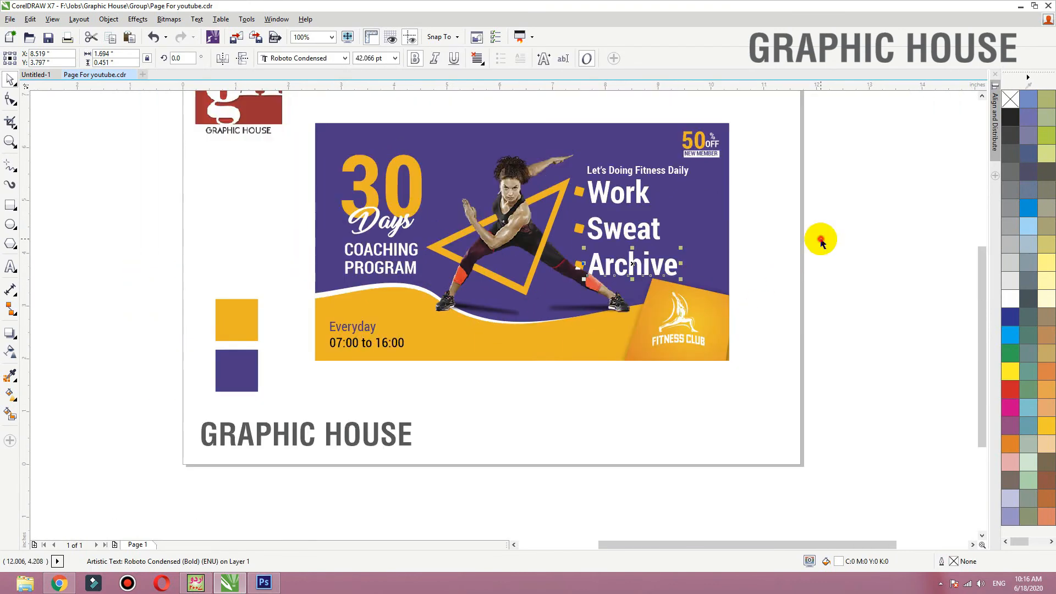
drag(778, 148, 564, 294)
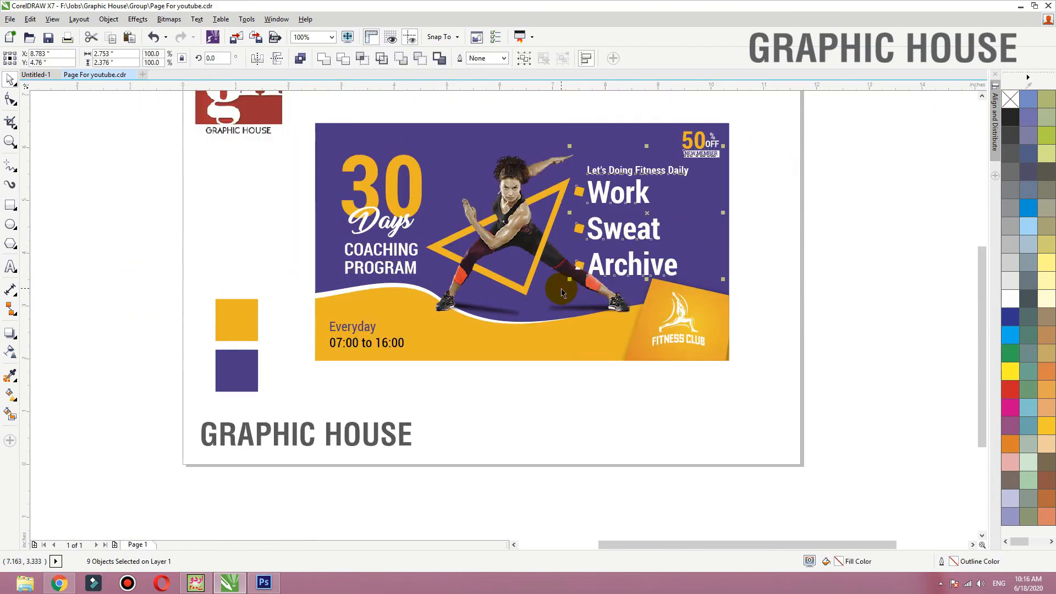
click(825, 281)
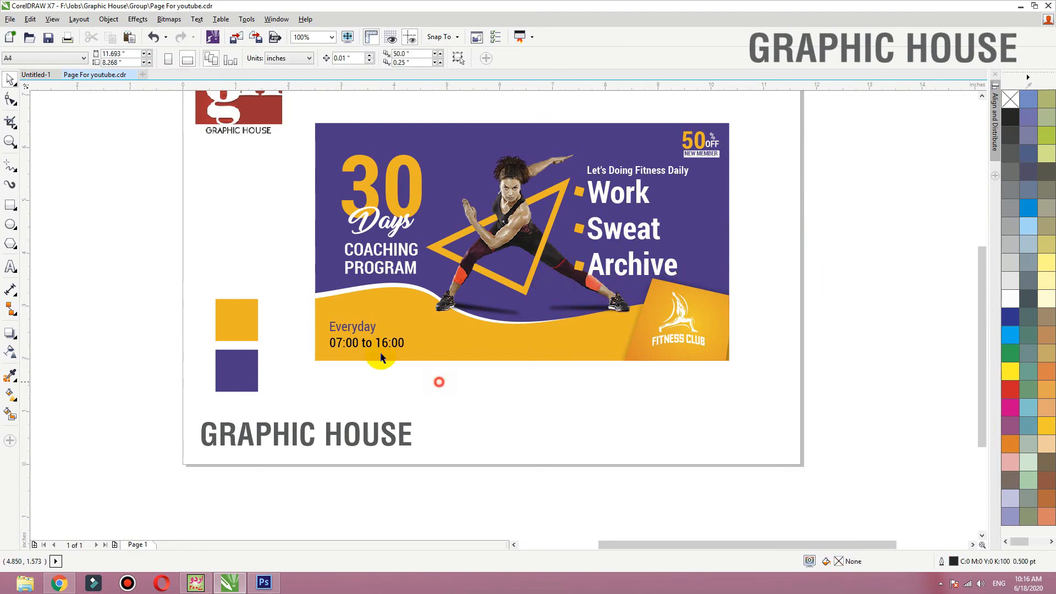
drag(311, 305, 400, 393)
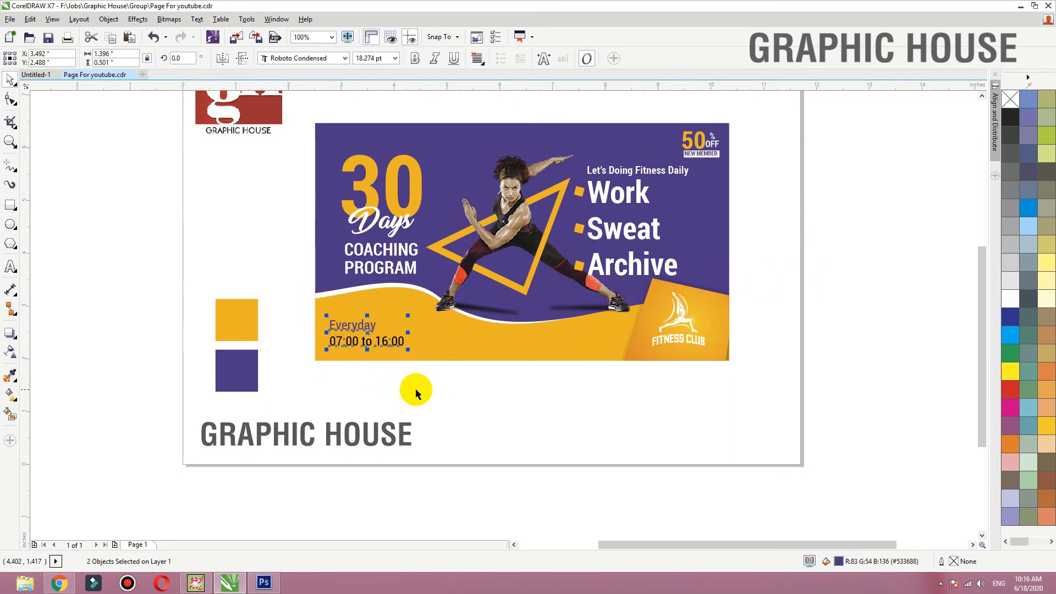
click(491, 401)
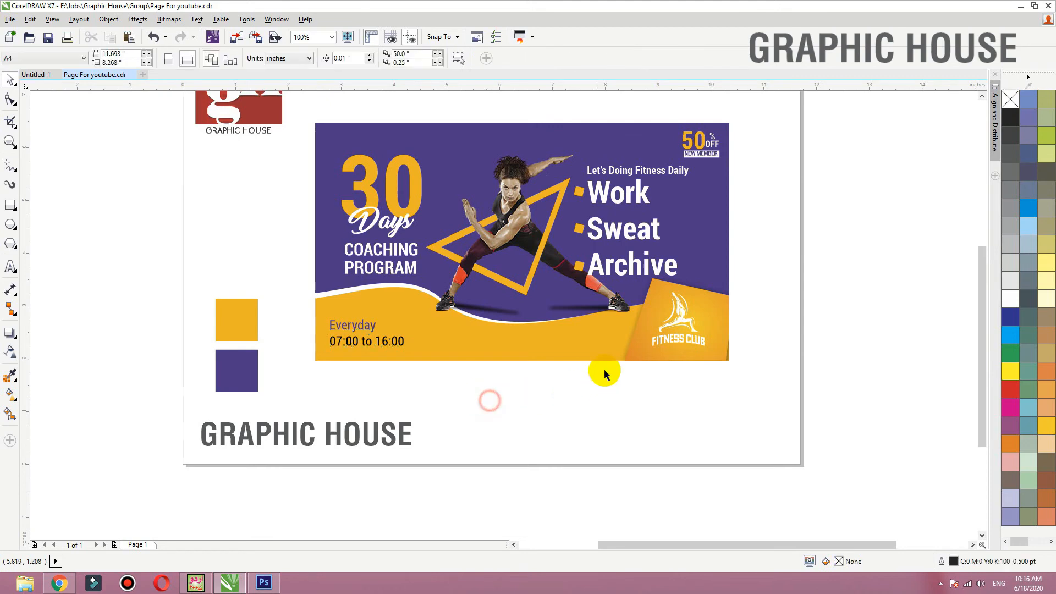
Step: Copy the woman and triangle group beside the page, ungroup the copy and keep only the triangle frame
drag(542, 257, 888, 263)
click(380, 60)
click(878, 424)
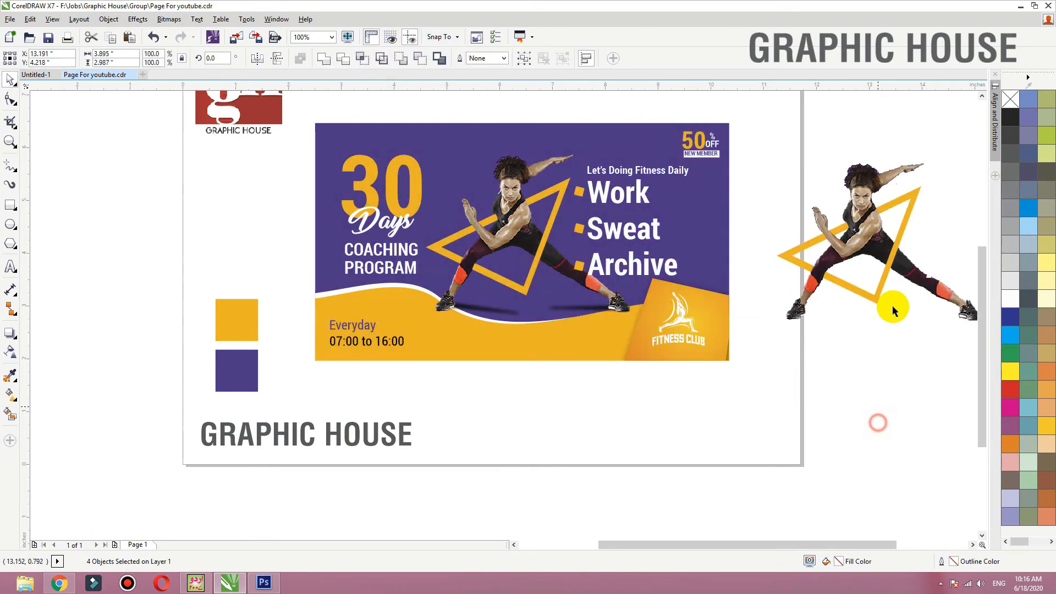
drag(876, 300, 798, 458)
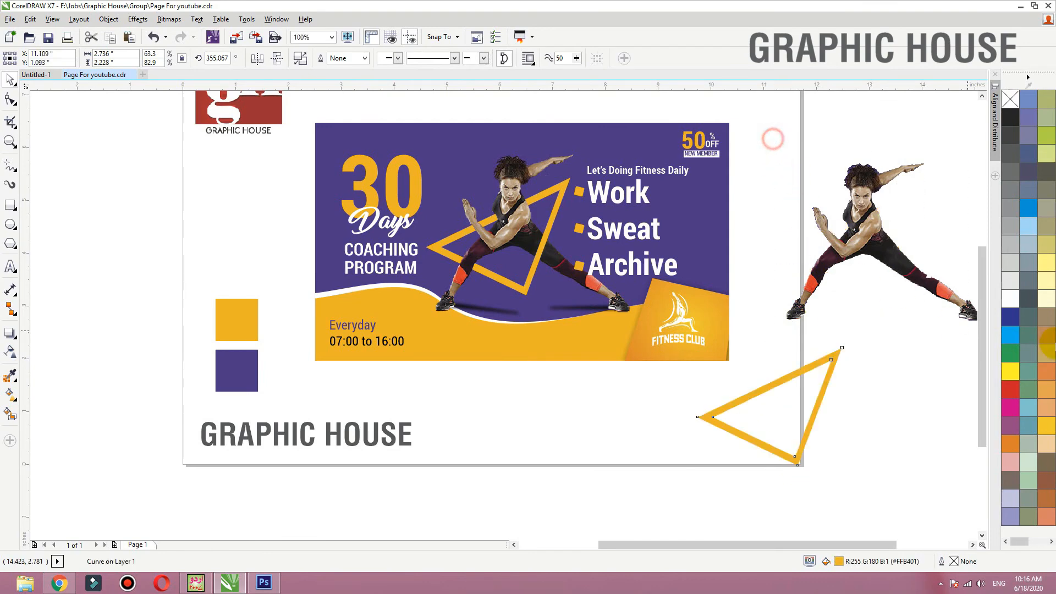
drag(1055, 343, 1046, 342)
key(Delete)
drag(796, 358, 879, 296)
Step: Apply a one-step contour with a 0.157 in offset to the copied triangle frame
key(shift+F2)
scroll(366, 247, down, 1)
click(15, 338)
click(33, 348)
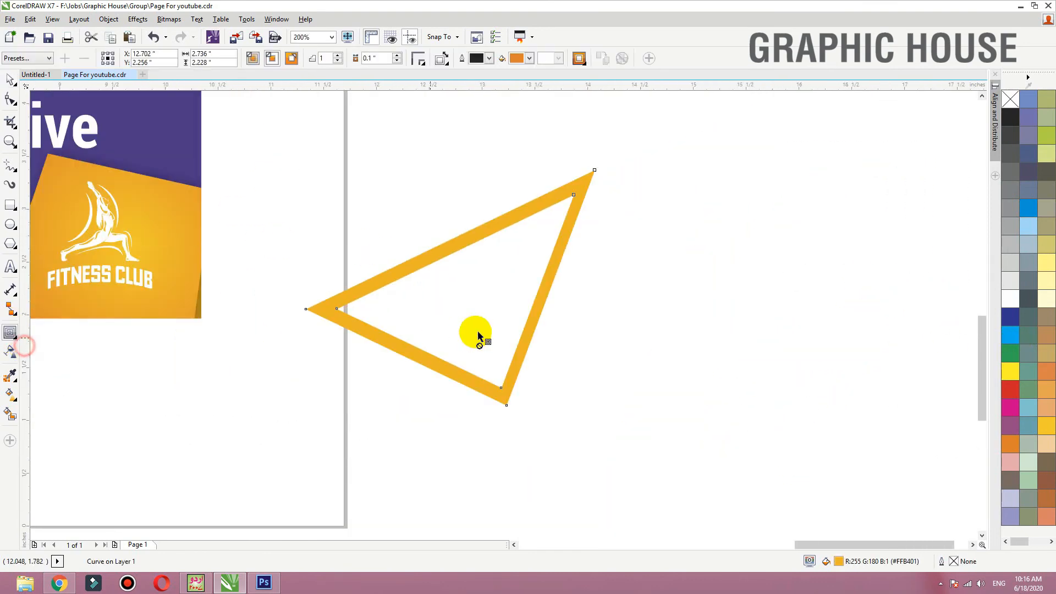
drag(484, 337, 424, 424)
key(space)
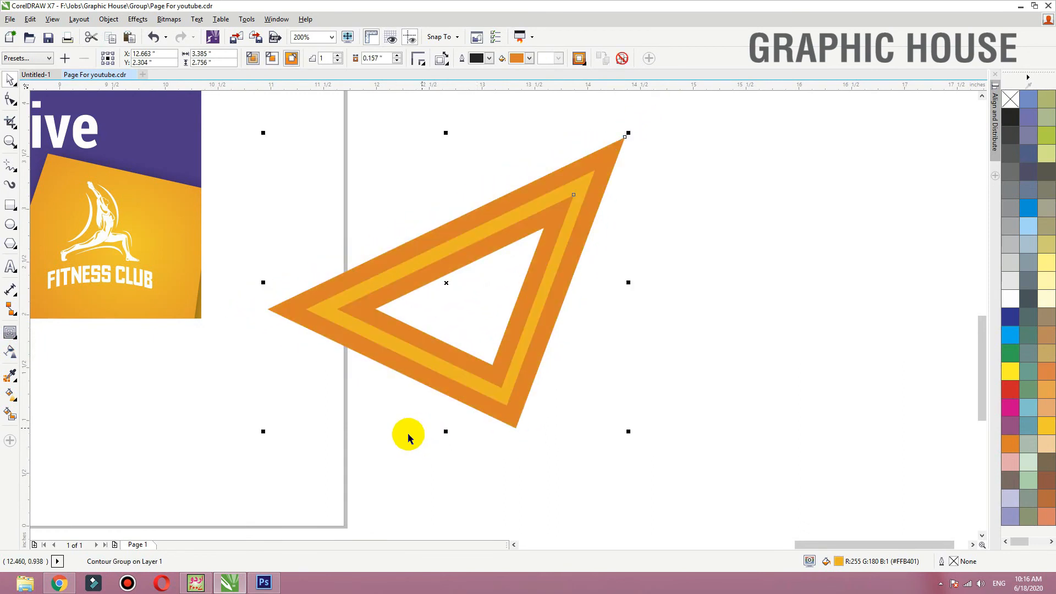
Step: Separate the contour from the triangle frame and delete the original thin yellow triangle
click(402, 443)
click(504, 387)
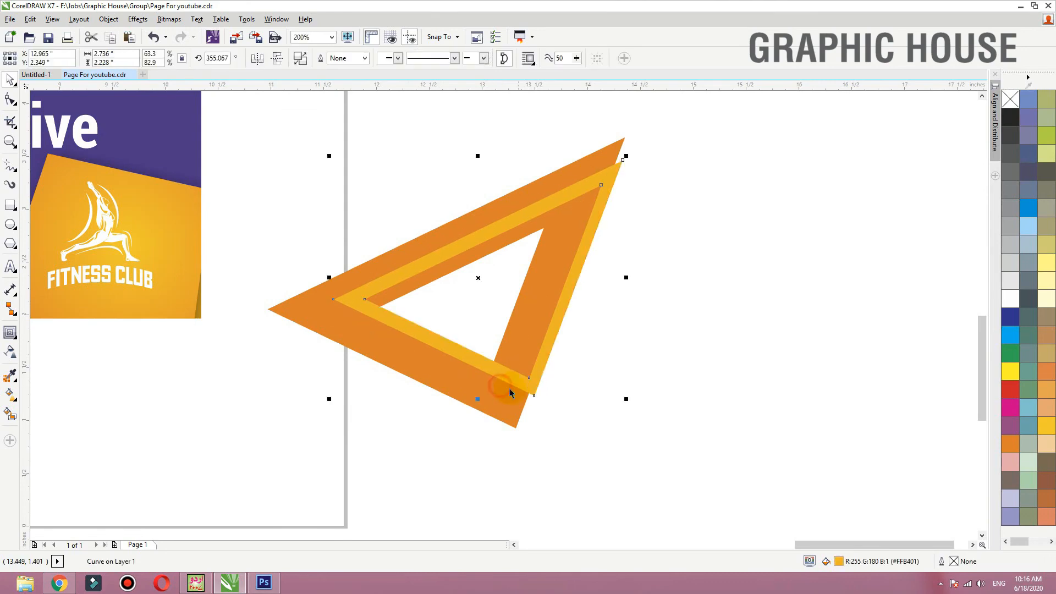
key(ctrl+z)
scroll(615, 384, down, 2)
scroll(625, 406, down, 1)
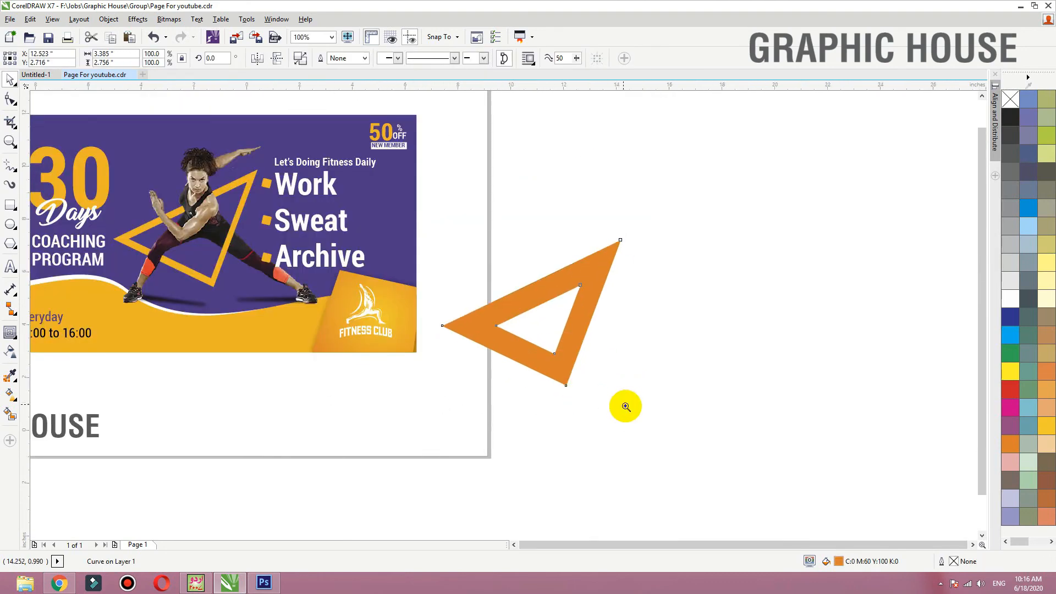
Step: Fill the thick triangle with the purple sampled from the swatch and move it over the banner's upper-right corner
key(F2)
drag(654, 417, 211, 204)
click(157, 473)
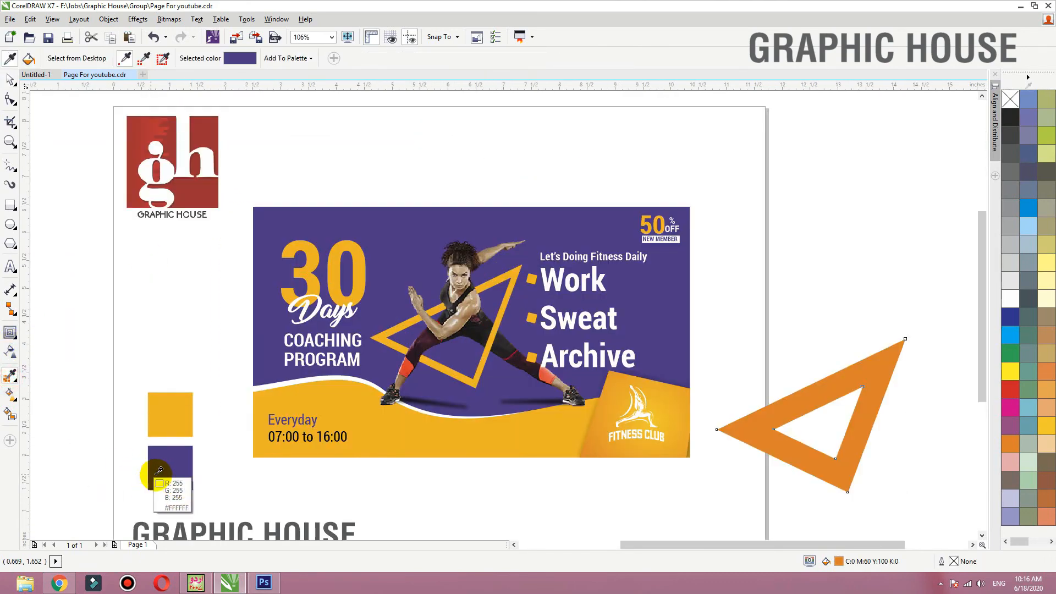
click(852, 369)
key(space)
drag(868, 366, 680, 196)
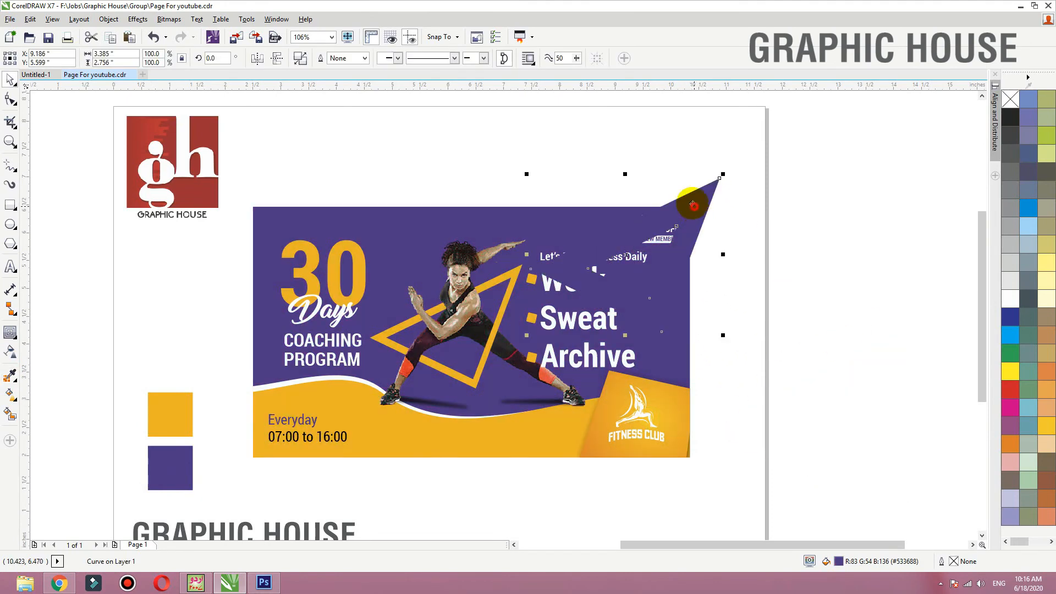
Step: Lighten the thick triangle's fill to RGB 97, 69, 150 (#614596)
double_click(839, 561)
drag(590, 174, 580, 166)
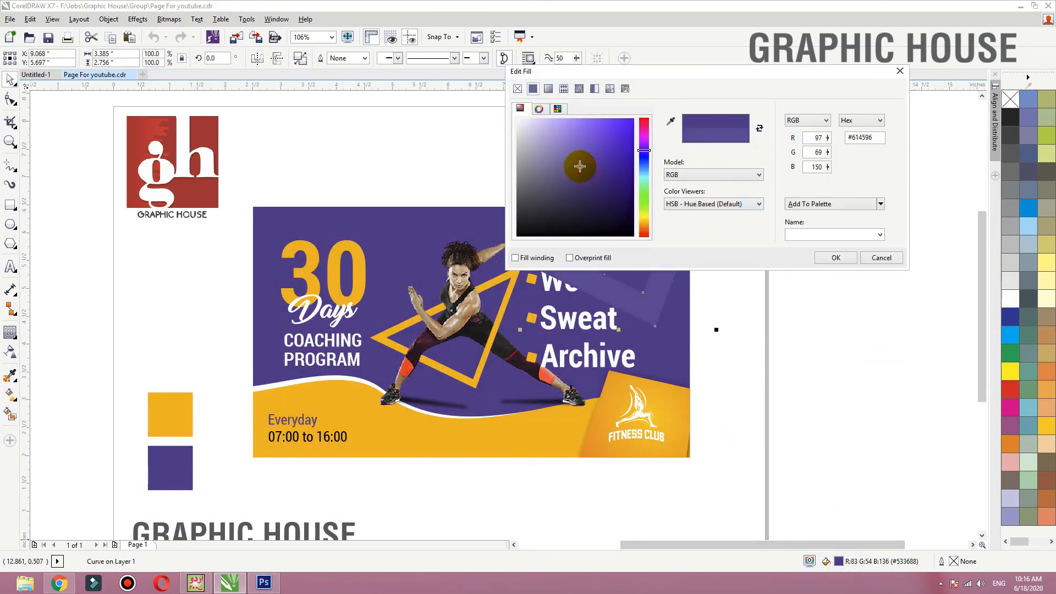
click(836, 257)
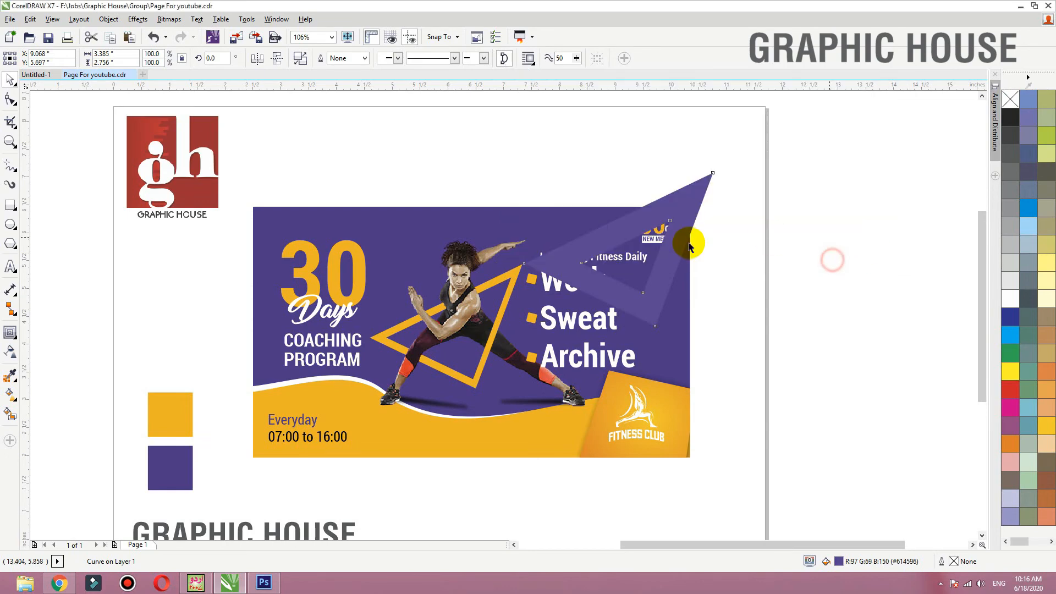
Step: Shift the light purple triangle slightly up and PowerClip it inside the purple banner rectangle
drag(691, 239, 691, 223)
right_click(701, 201)
click(717, 198)
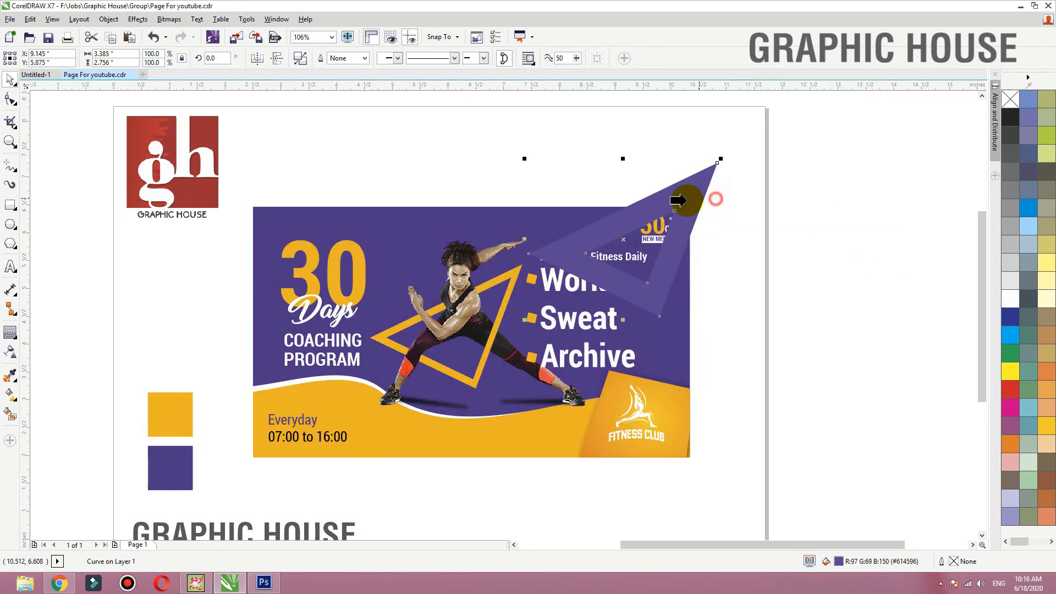
click(522, 208)
Step: Inside the banner's PowerClip, duplicate the triangle up and to the left, group both and copy the pair further left
ctrl+click(522, 208)
drag(609, 231, 532, 175)
shift+click(666, 221)
key(ctrl+g)
drag(667, 205, 469, 170)
right_click(469, 170)
ctrl+click(824, 188)
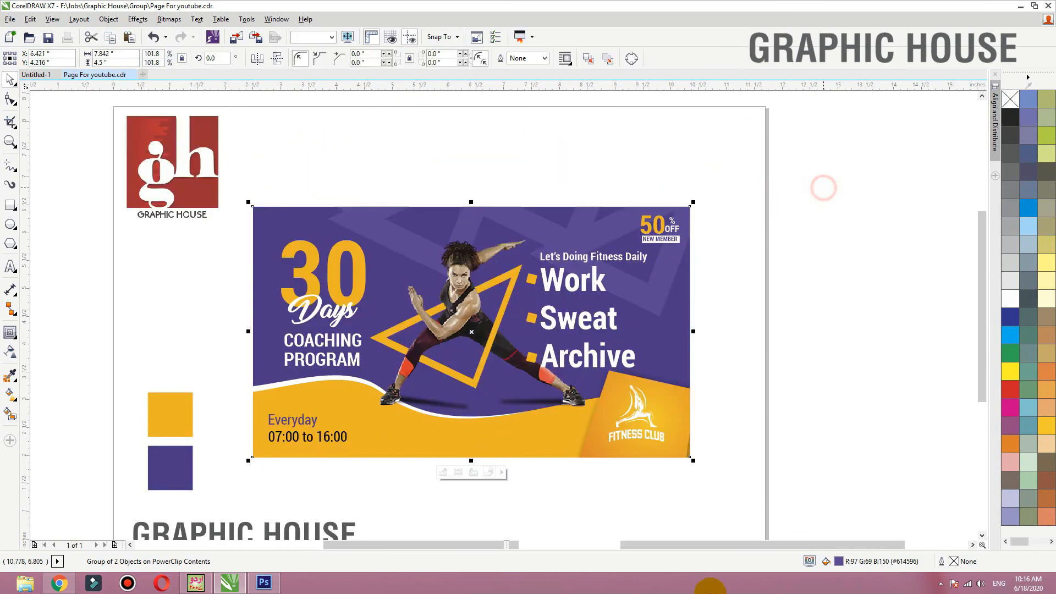
Step: Move the left triangle pair further left inside the PowerClip, behind the 30 Days heading
ctrl+click(519, 215)
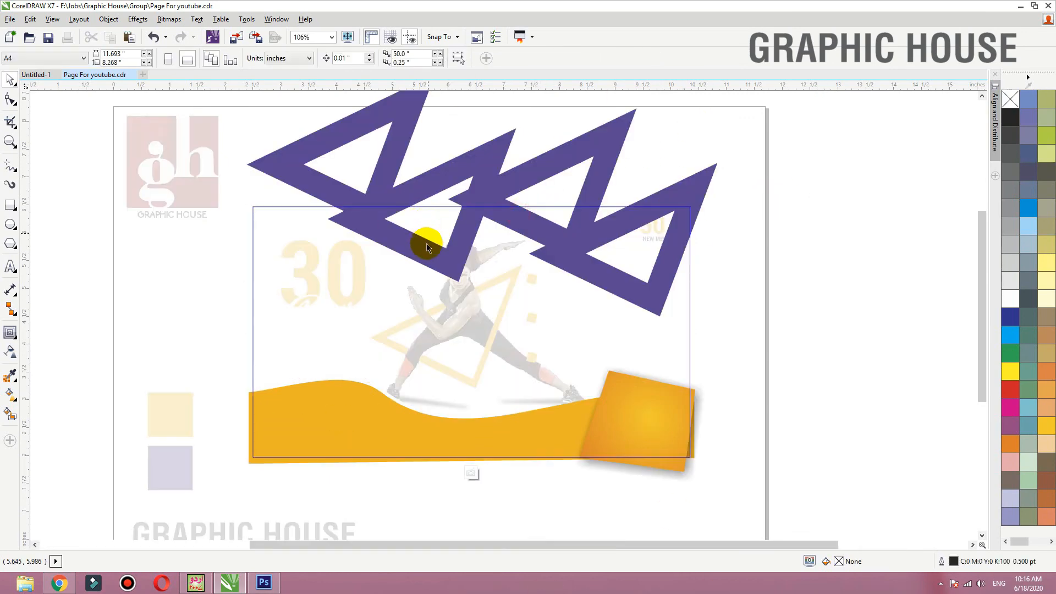
drag(424, 242, 283, 226)
ctrl+click(757, 216)
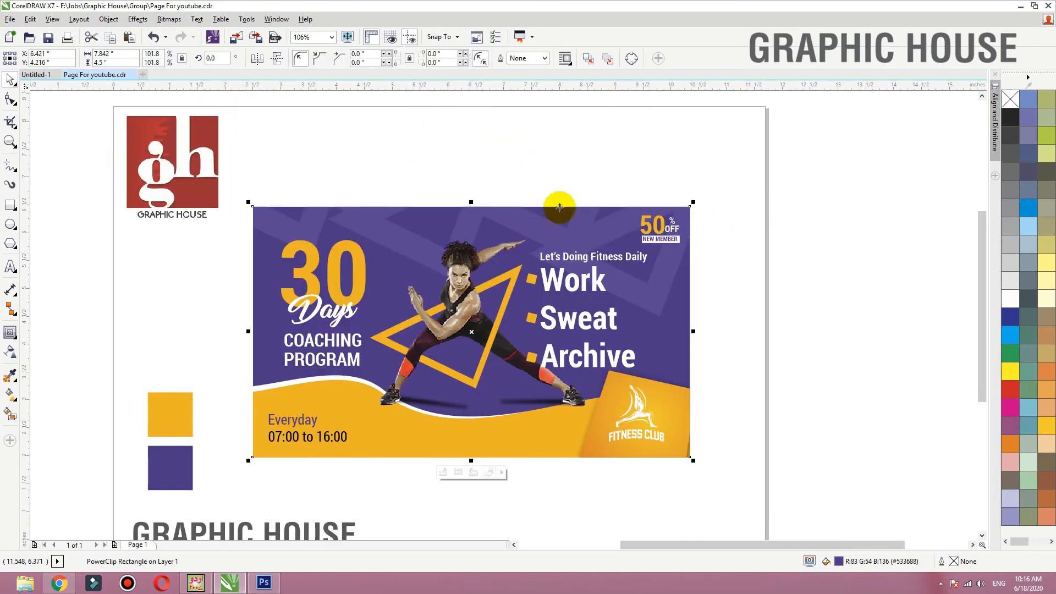
Step: Inside the banner's PowerClip, group all the purple triangles and copy the group down over the orange wave
ctrl+click(491, 215)
drag(839, 195, 147, 174)
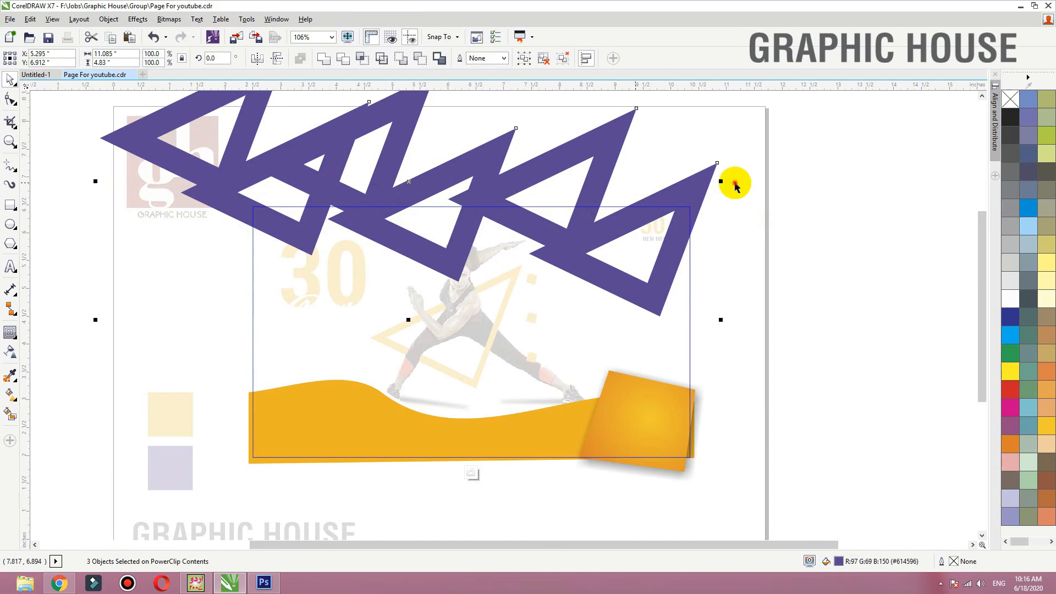
click(797, 132)
scroll(34, 170, left, 1)
click(396, 160)
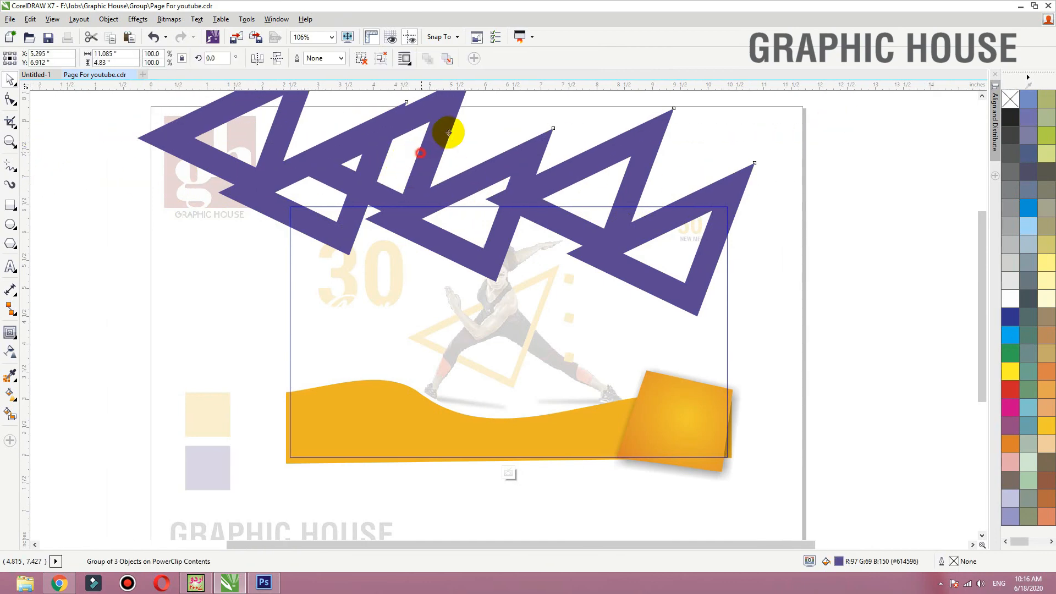
drag(456, 142, 430, 407)
right_click(431, 407)
Step: Scale the copied triangle group down to about 83.9%, try mirroring it vertically and undo the mirror
drag(757, 300, 691, 301)
key(shift+F2)
key(F3)
click(280, 58)
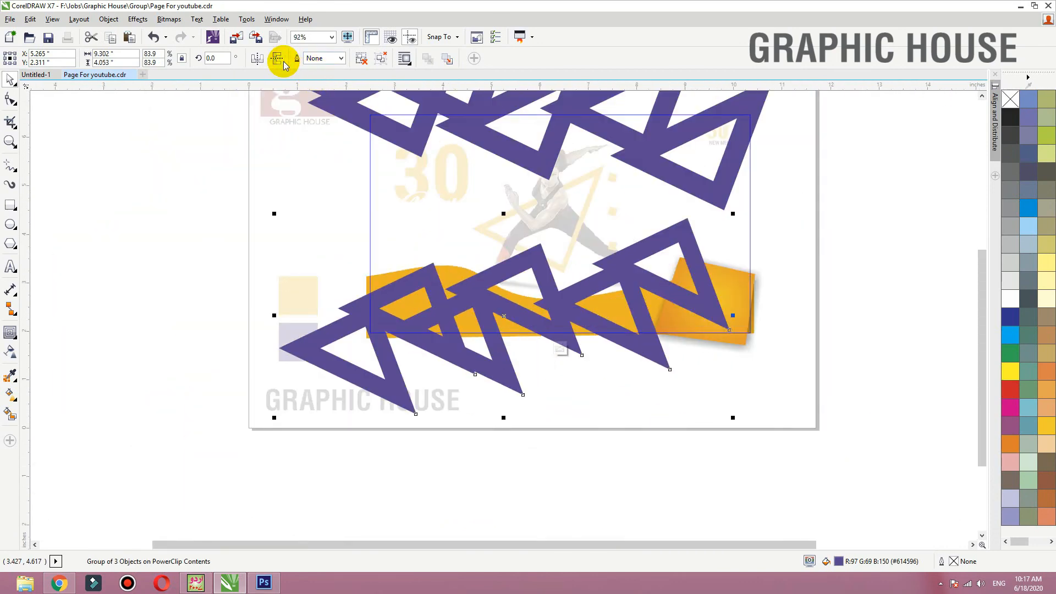
key(ctrl+z)
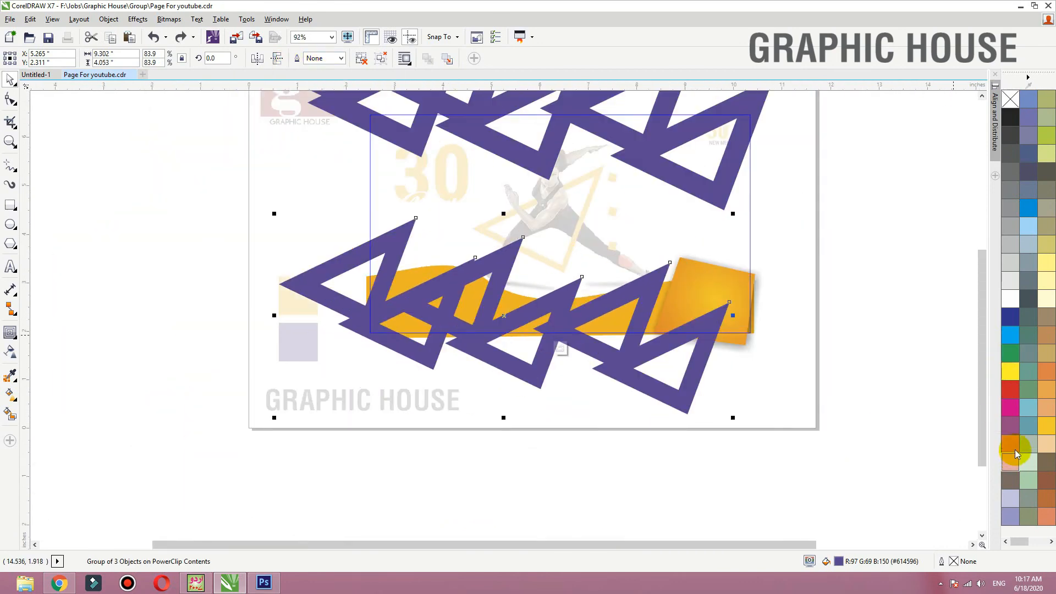
Step: Fill the lower triangle group with orange C0 M60 Y100 K0 and shift it slightly down and to the left
drag(1016, 451, 601, 370)
key(ctrl+z)
click(709, 274)
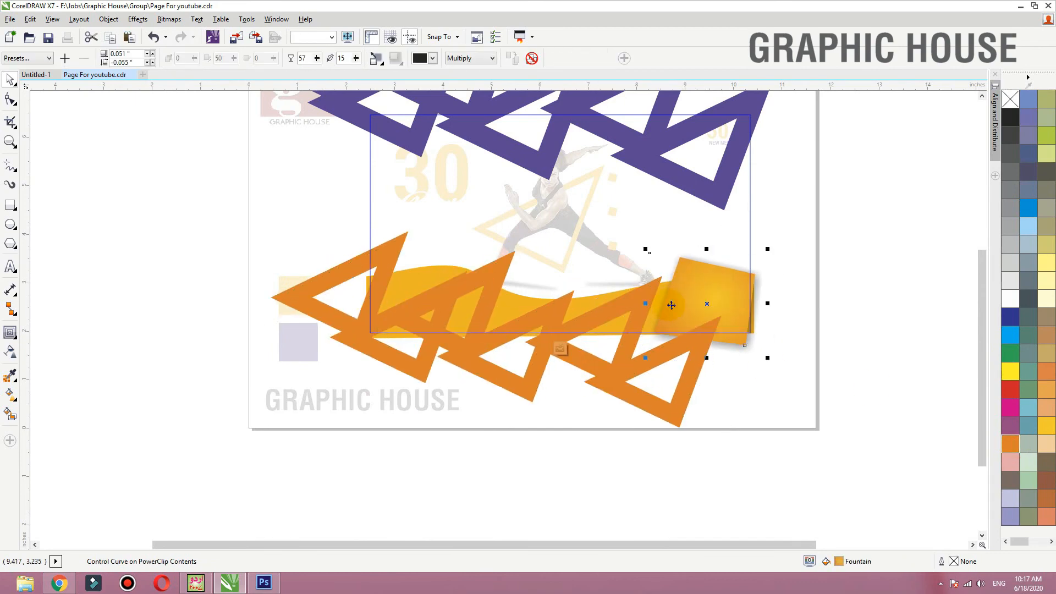
click(843, 300)
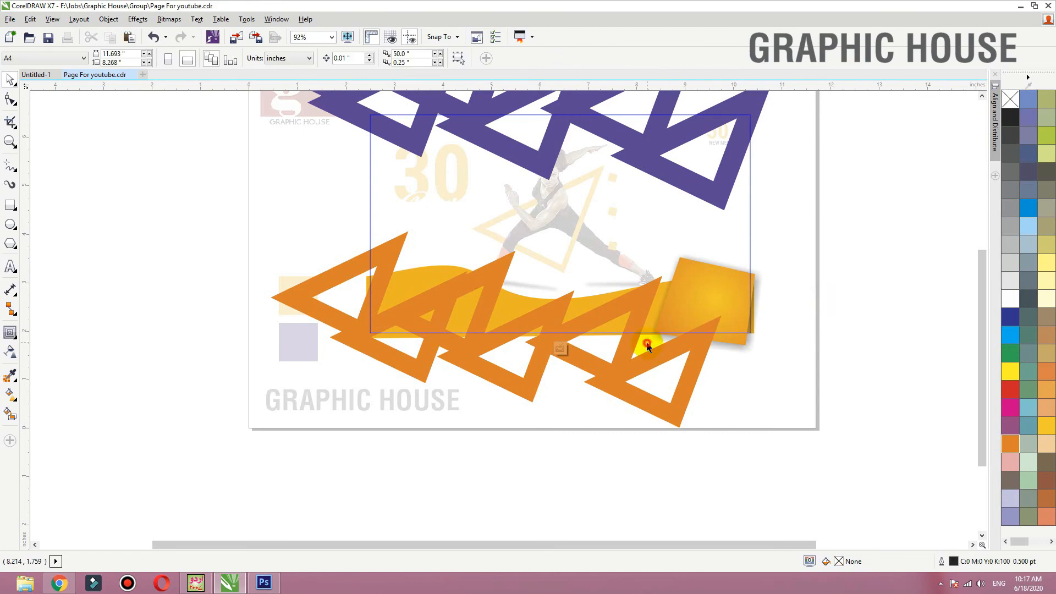
Step: Copy only the fill property from the orange logo panel to the lower triangle group
click(651, 360)
click(29, 20)
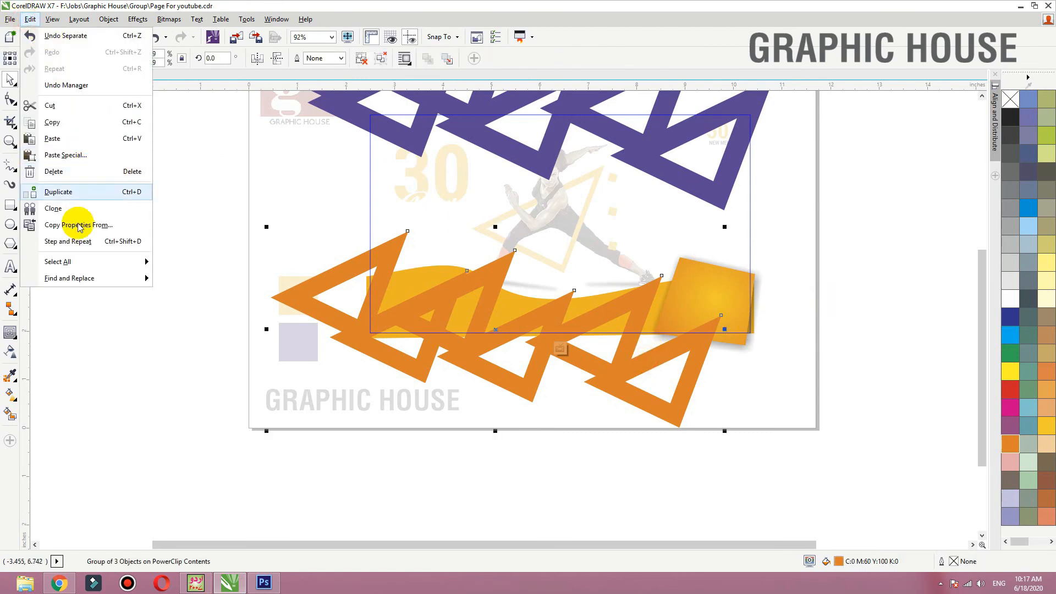
click(75, 222)
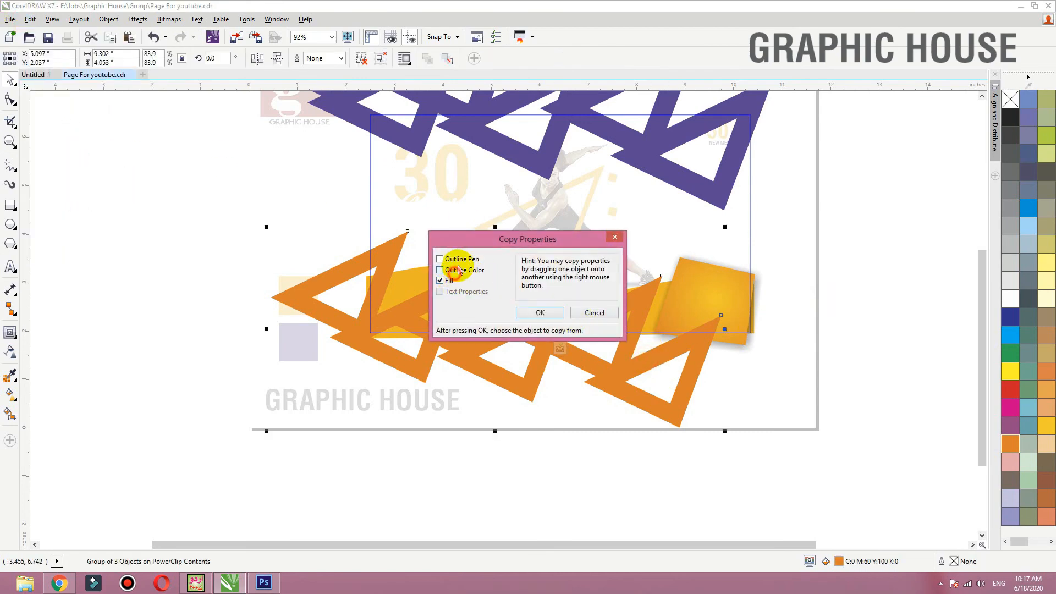
click(538, 312)
click(716, 274)
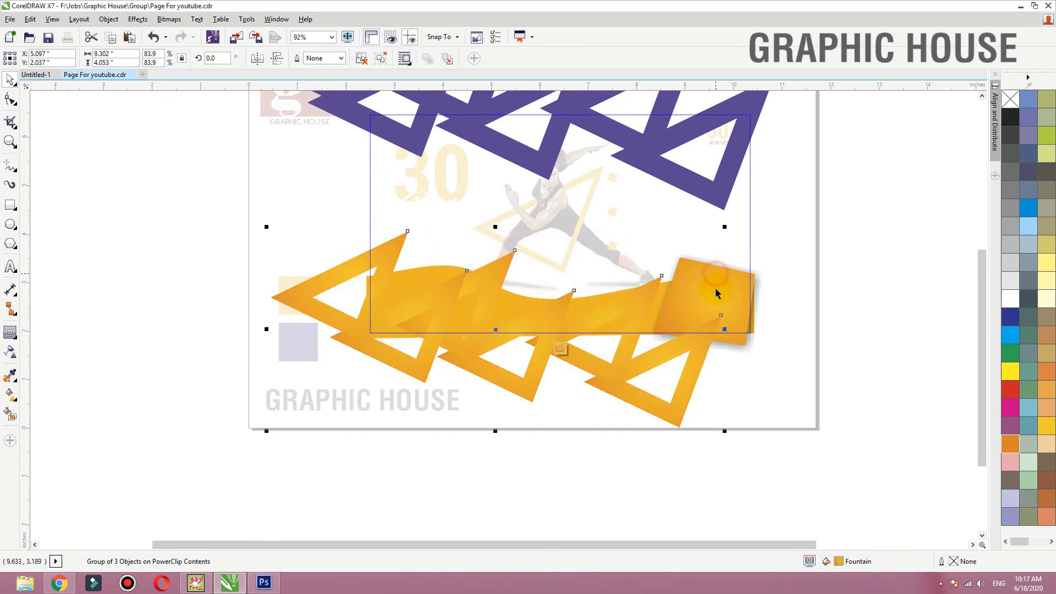
Step: Move the gradient triangle group slightly up and behind the orange wave, and PowerClip it inside the wave
drag(620, 349, 623, 344)
right_click(622, 345)
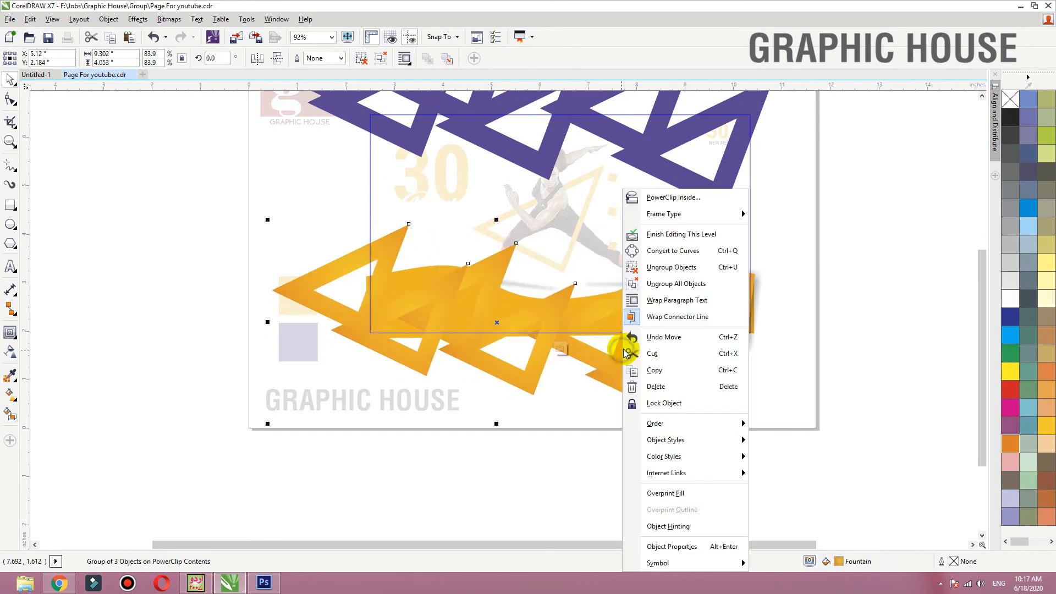
click(600, 372)
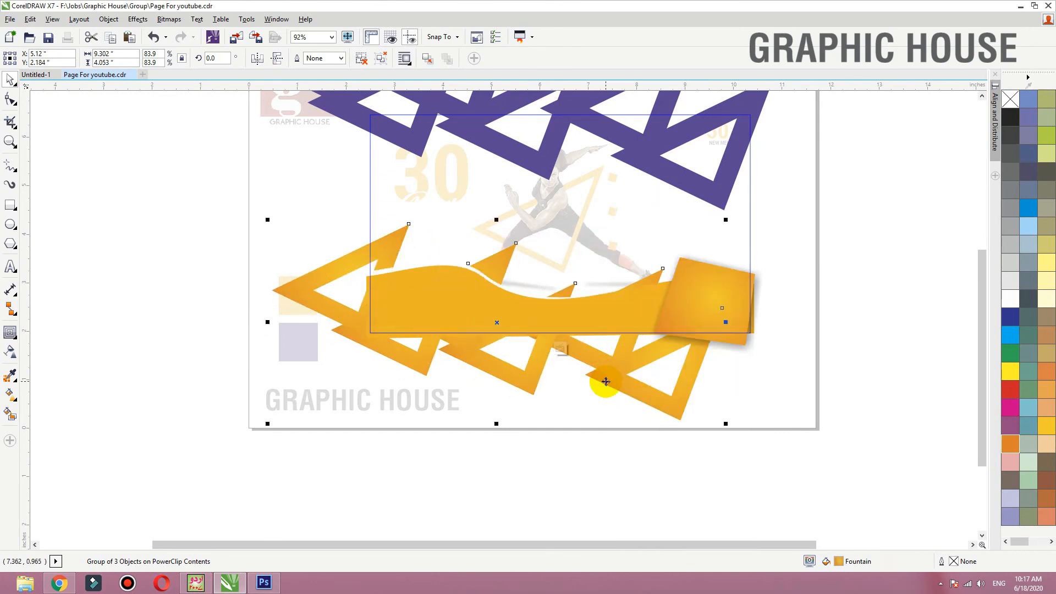
right_click(598, 377)
click(635, 200)
click(549, 302)
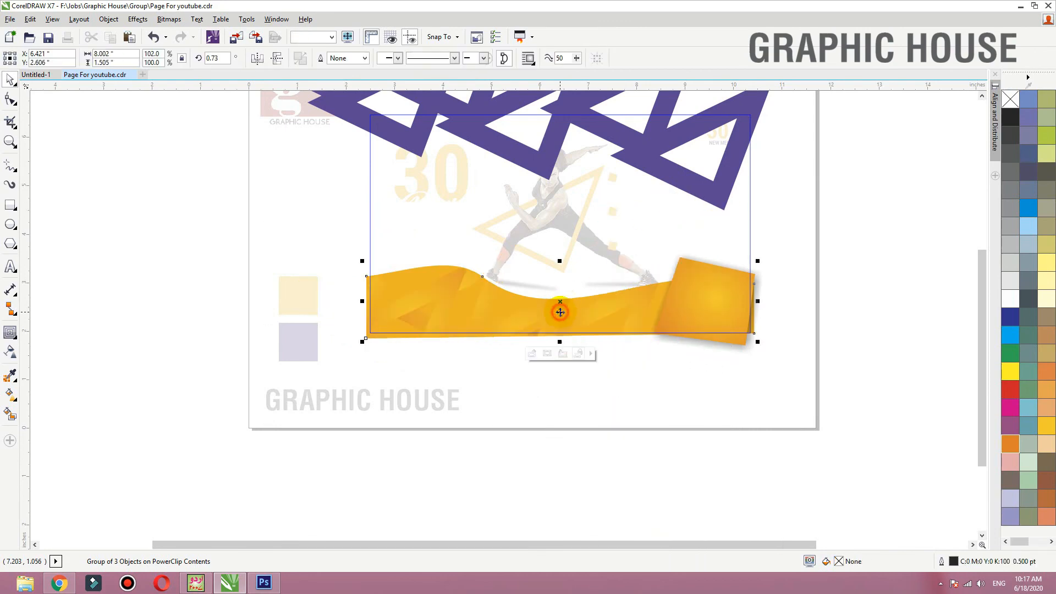